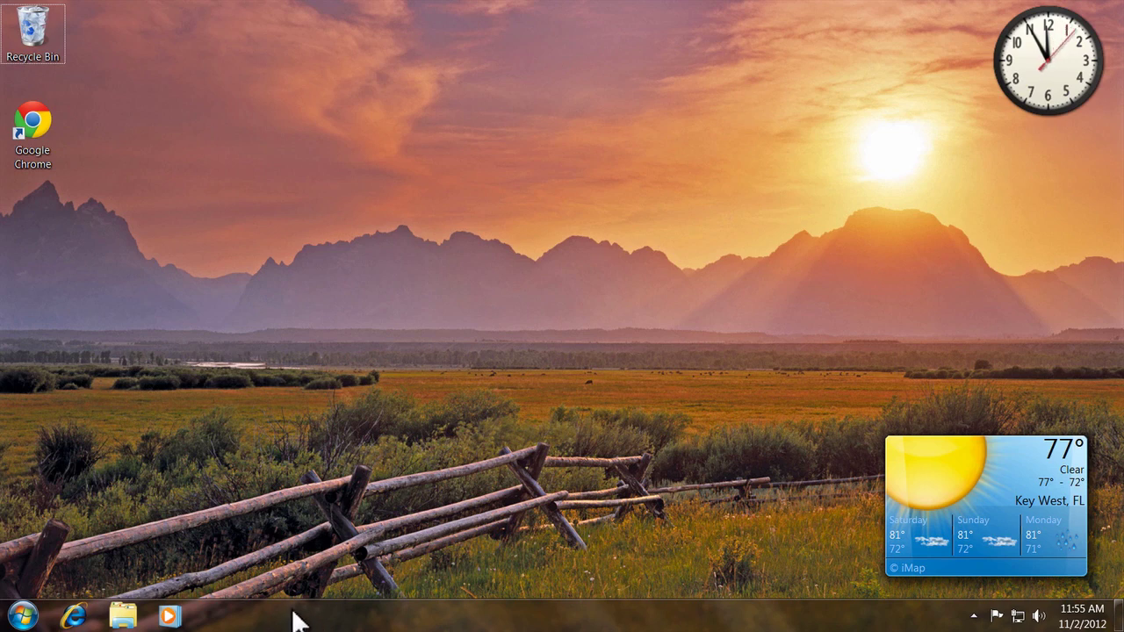
# Pin Solitaire from Start > All Programs > Games to the taskbar
pyautogui.click(21, 618)
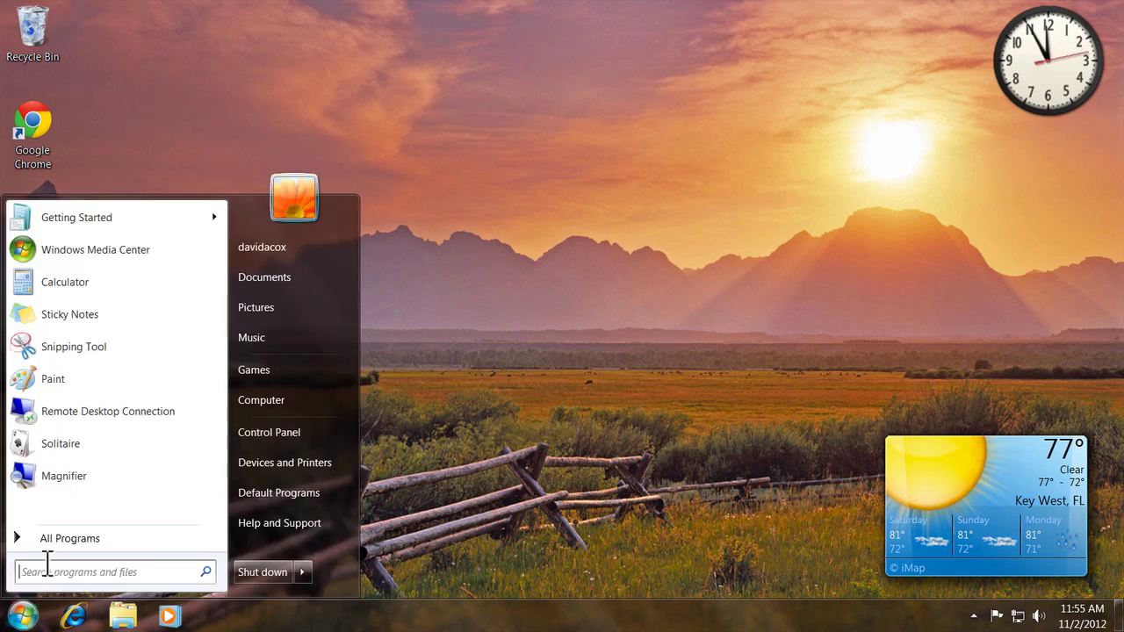
pyautogui.moveTo(47, 539)
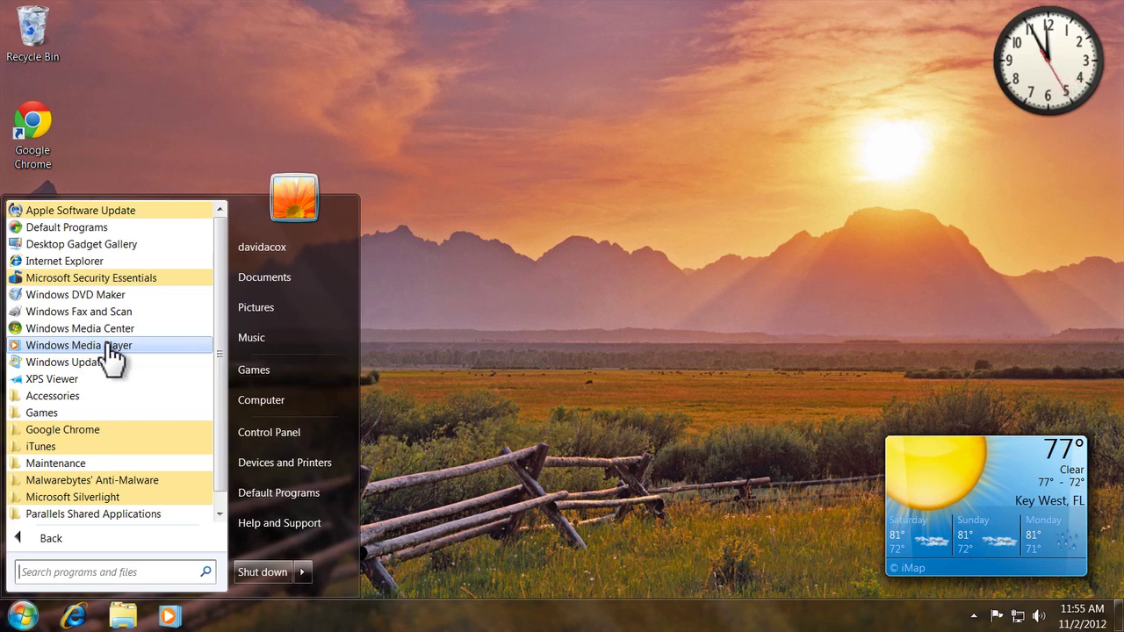
pyautogui.click(51, 415)
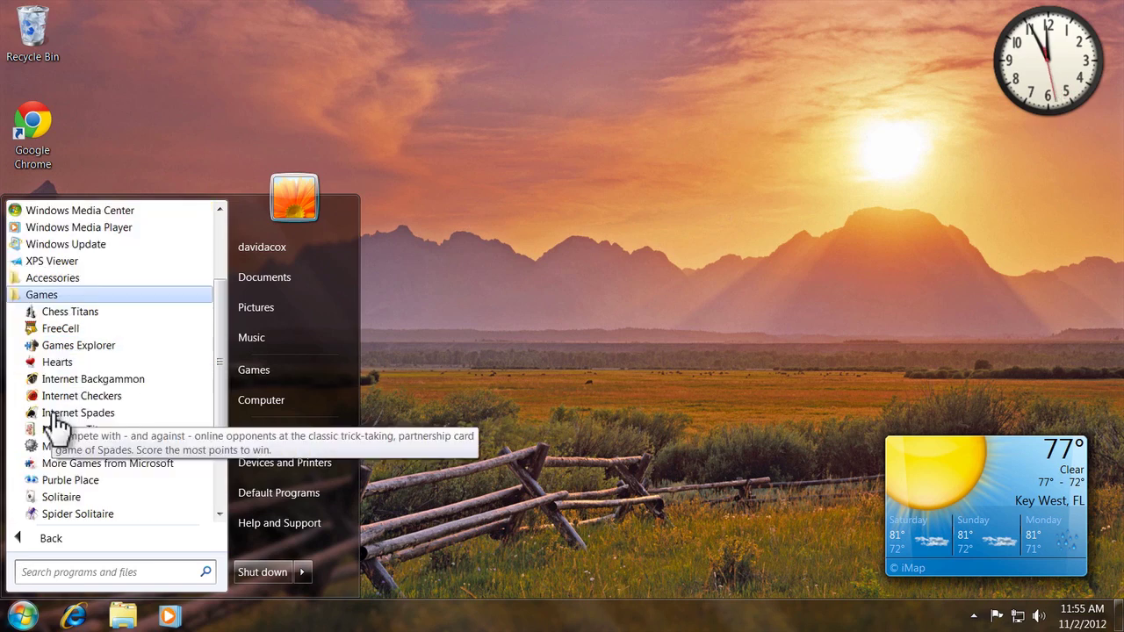
pyautogui.rightClick(86, 500)
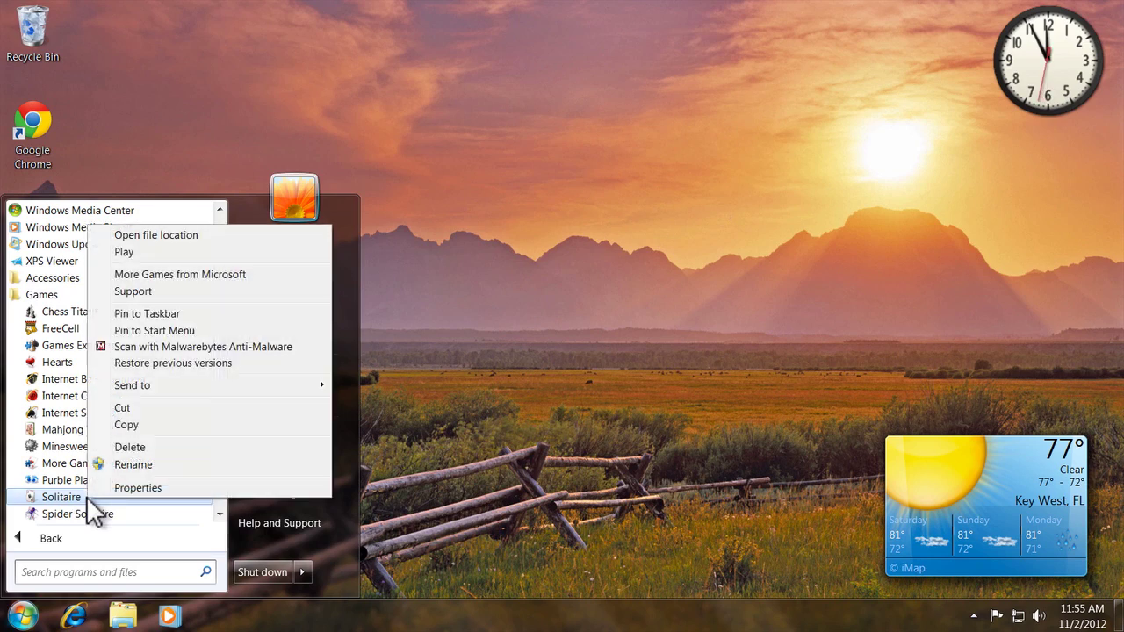
pyautogui.click(199, 312)
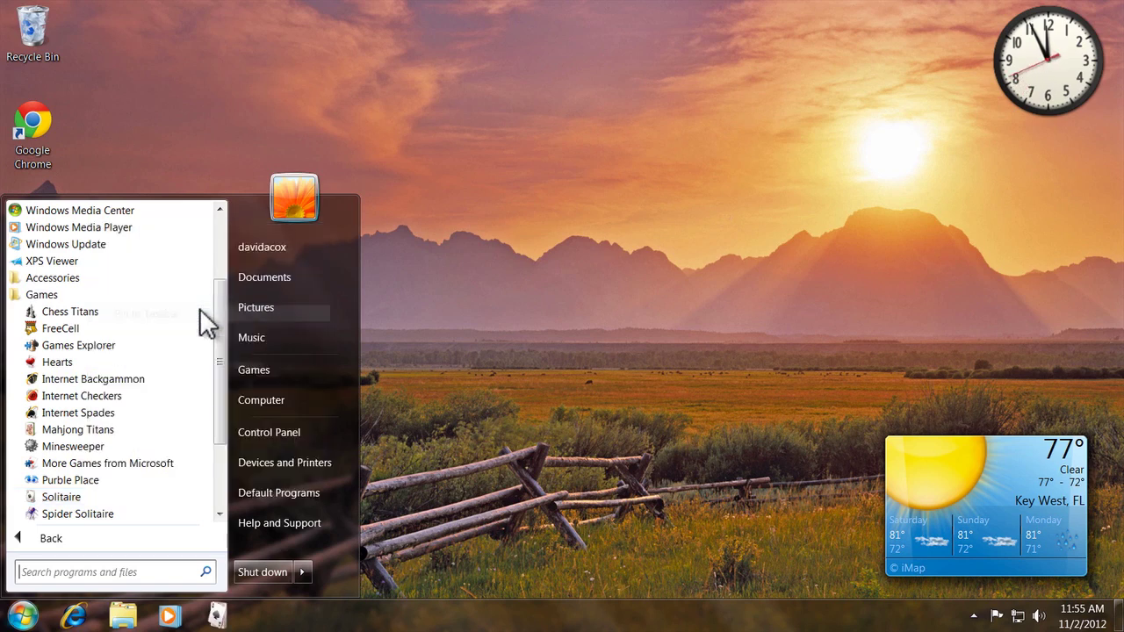
pyautogui.click(317, 496)
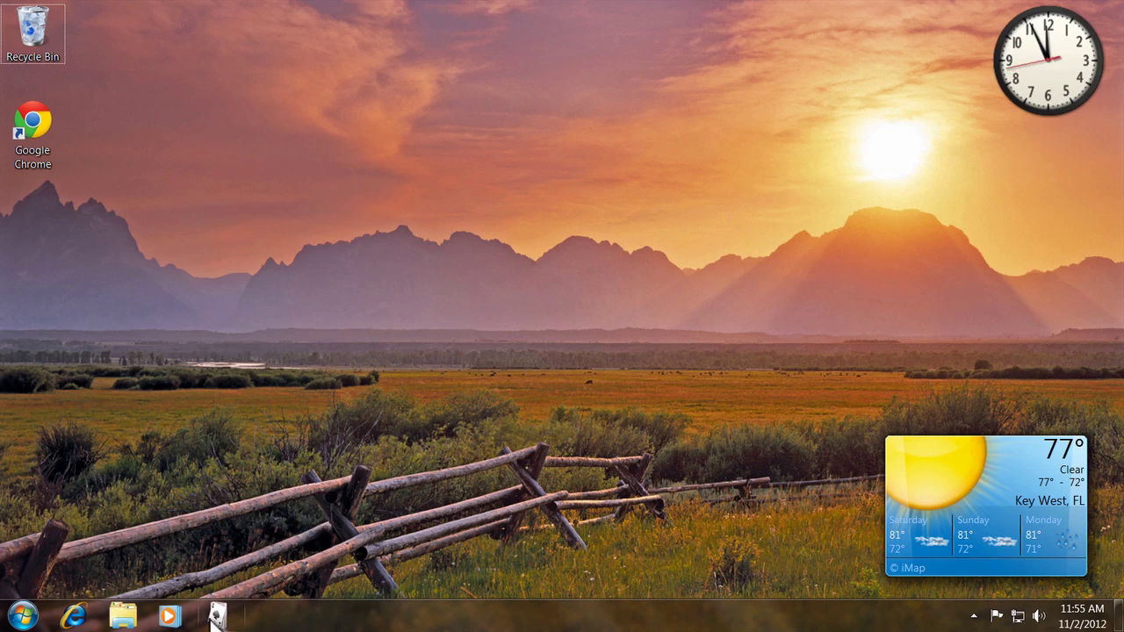
# Launch Solitaire from its new taskbar icon, then close the game window
pyautogui.click(217, 617)
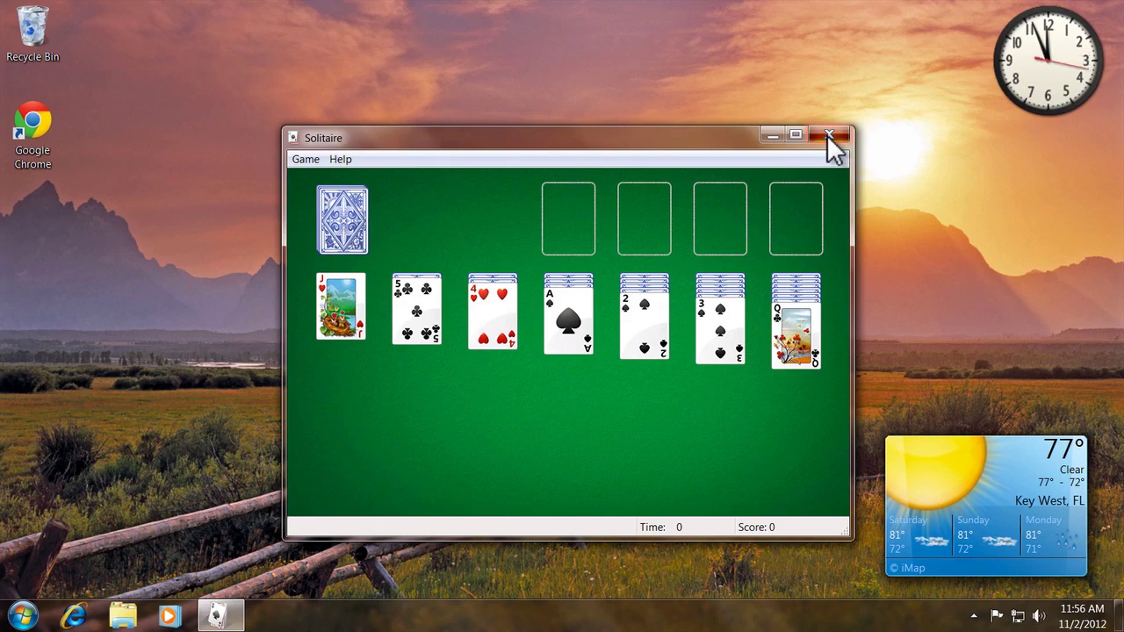
pyautogui.click(828, 136)
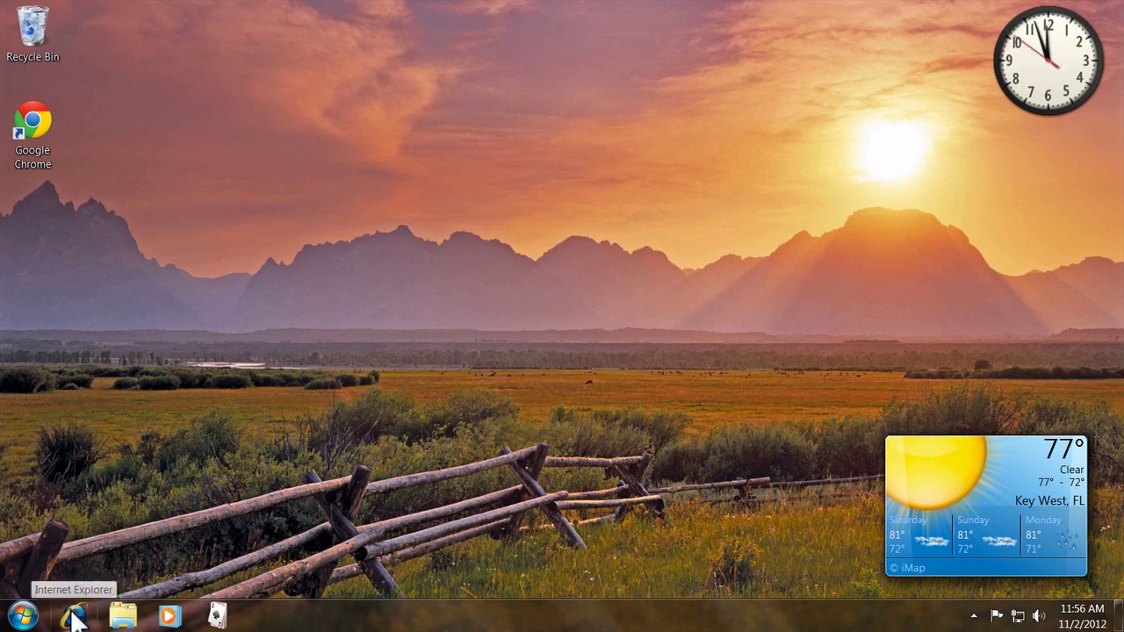
pyautogui.rightClick(74, 619)
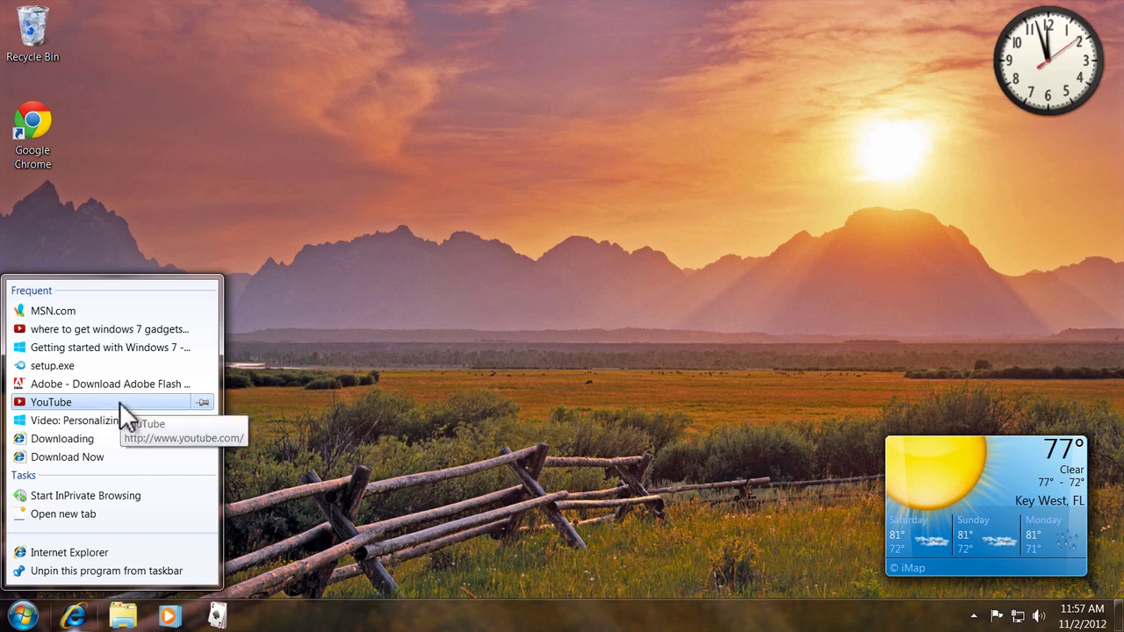
pyautogui.click(205, 401)
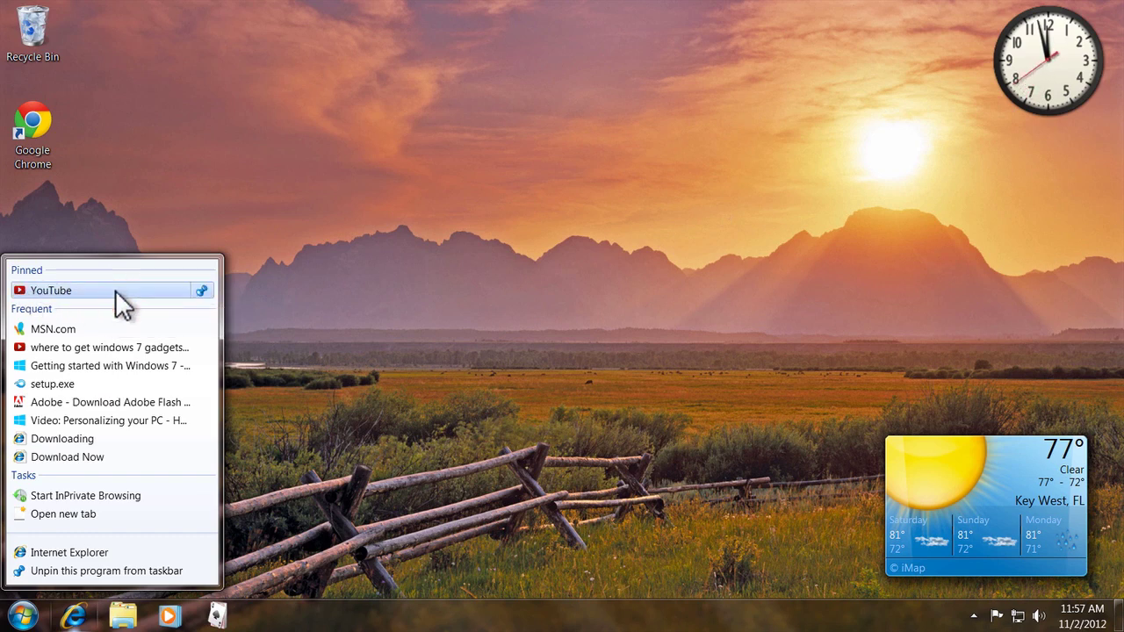
pyautogui.click(202, 290)
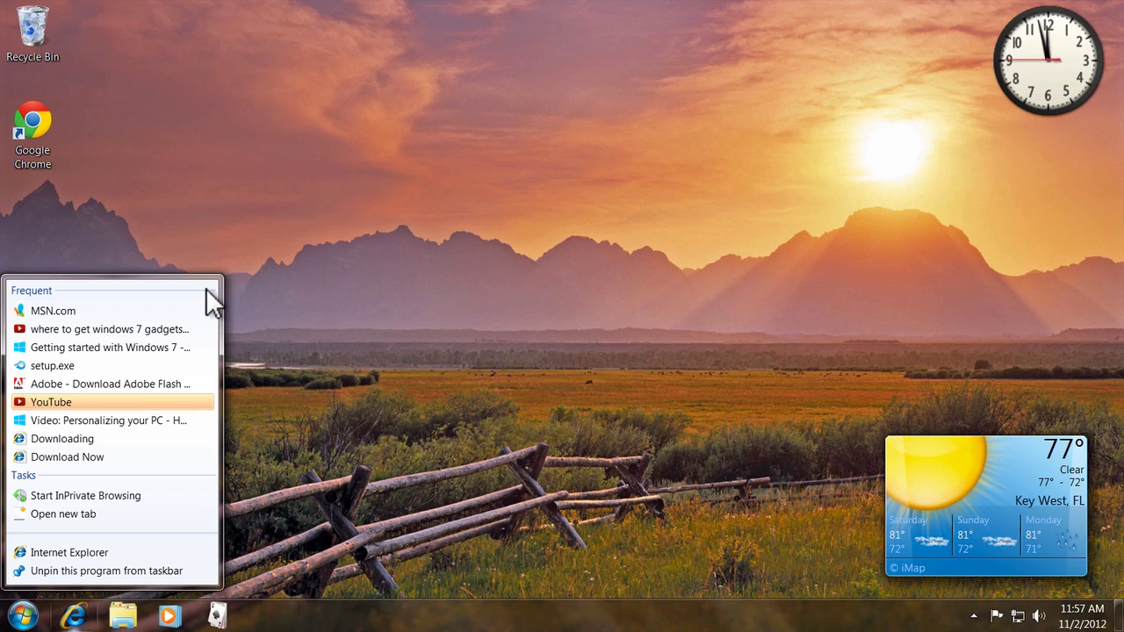
pyautogui.click(289, 295)
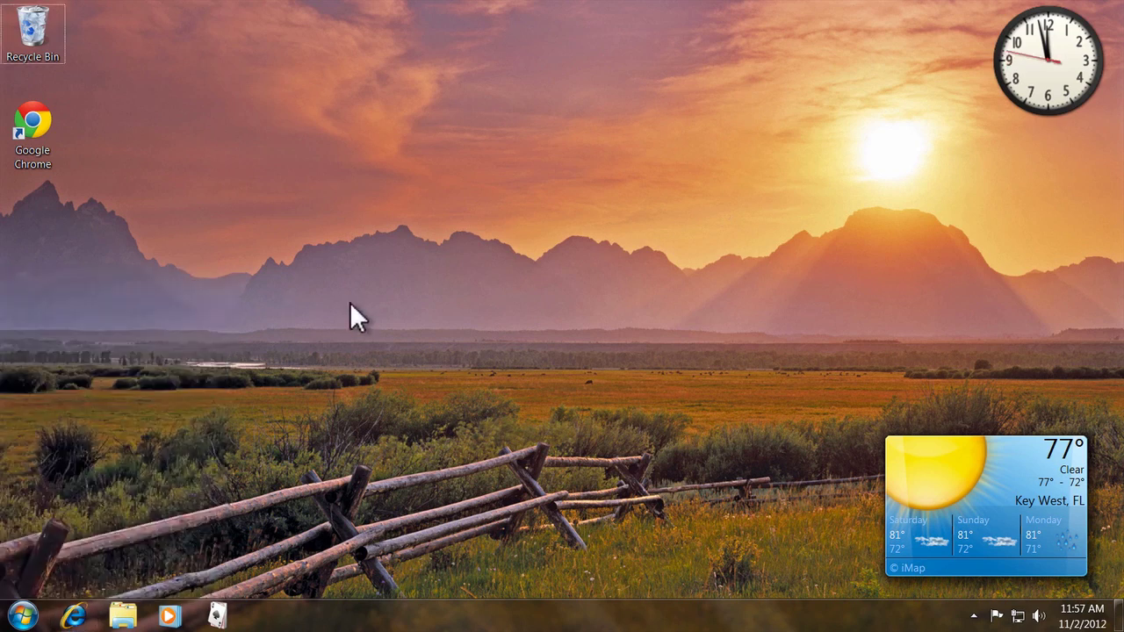
pyautogui.click(123, 617)
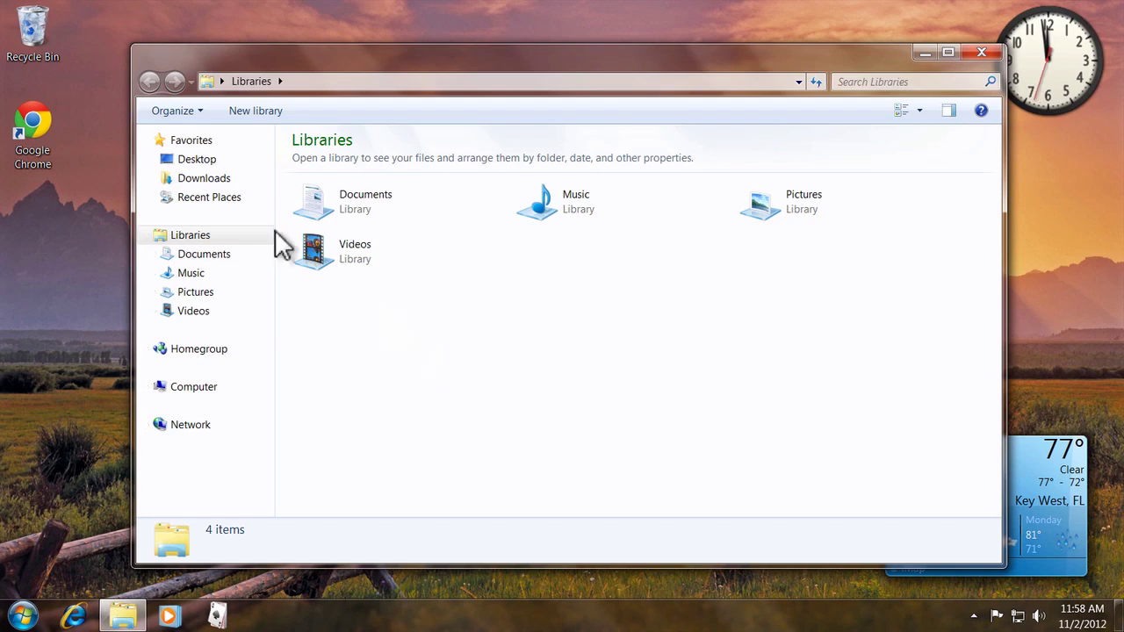
pyautogui.doubleClick(138, 55)
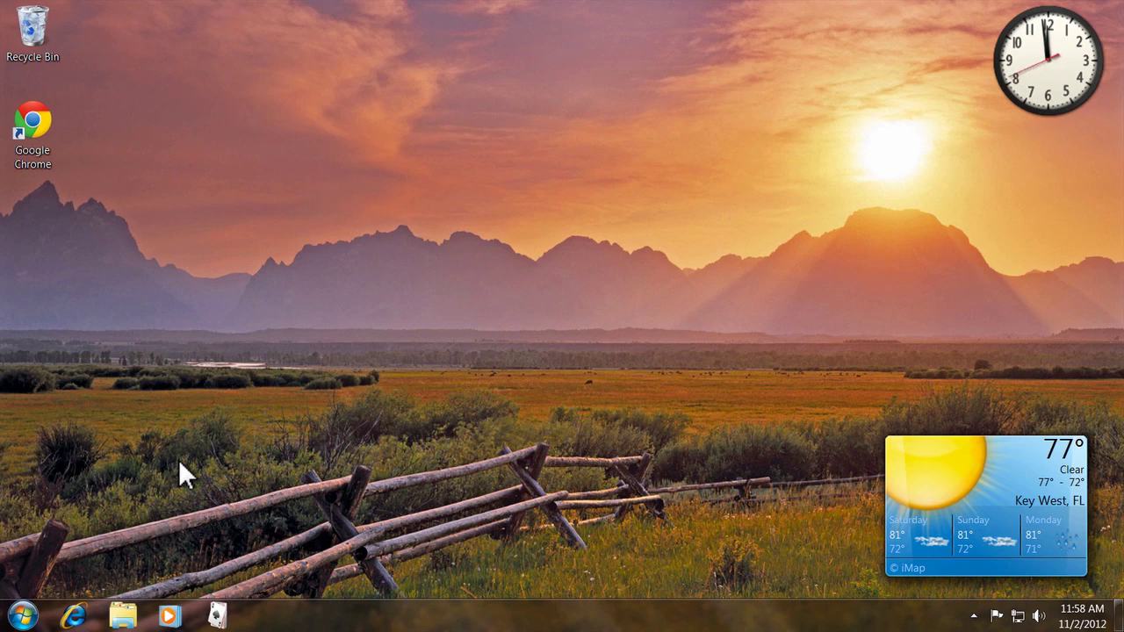
pyautogui.rightClick(121, 617)
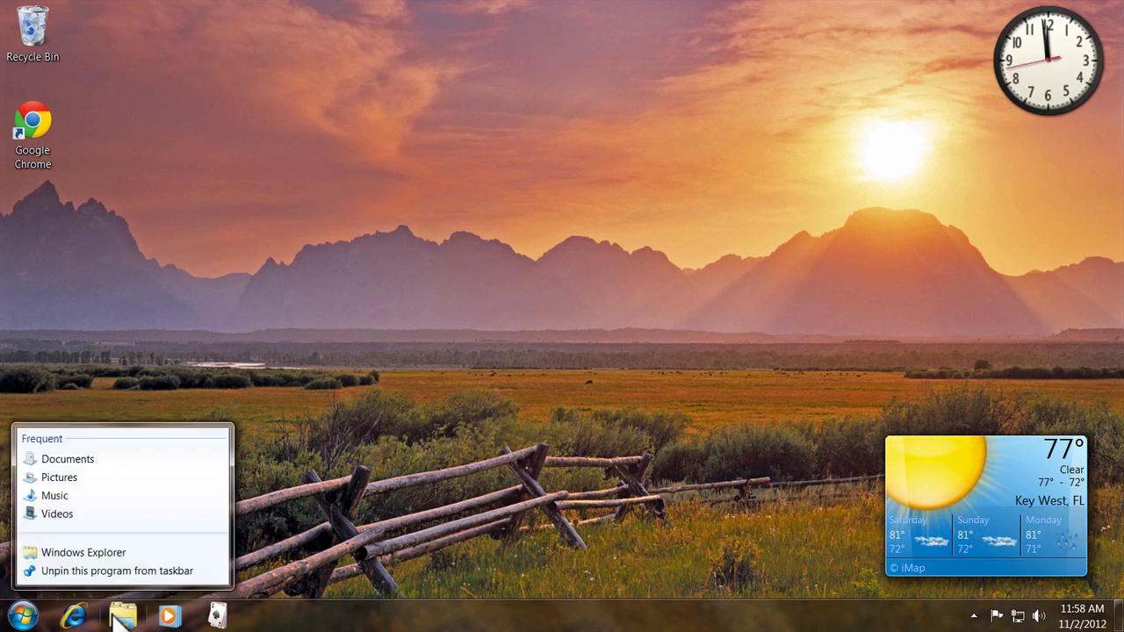
pyautogui.click(88, 457)
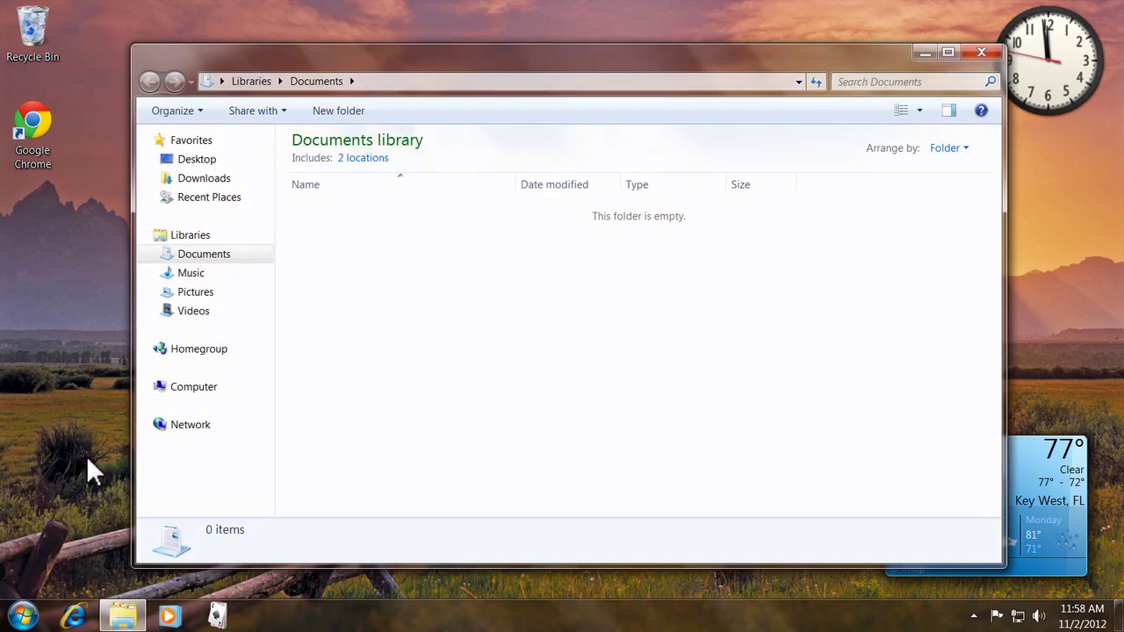
pyautogui.doubleClick(143, 49)
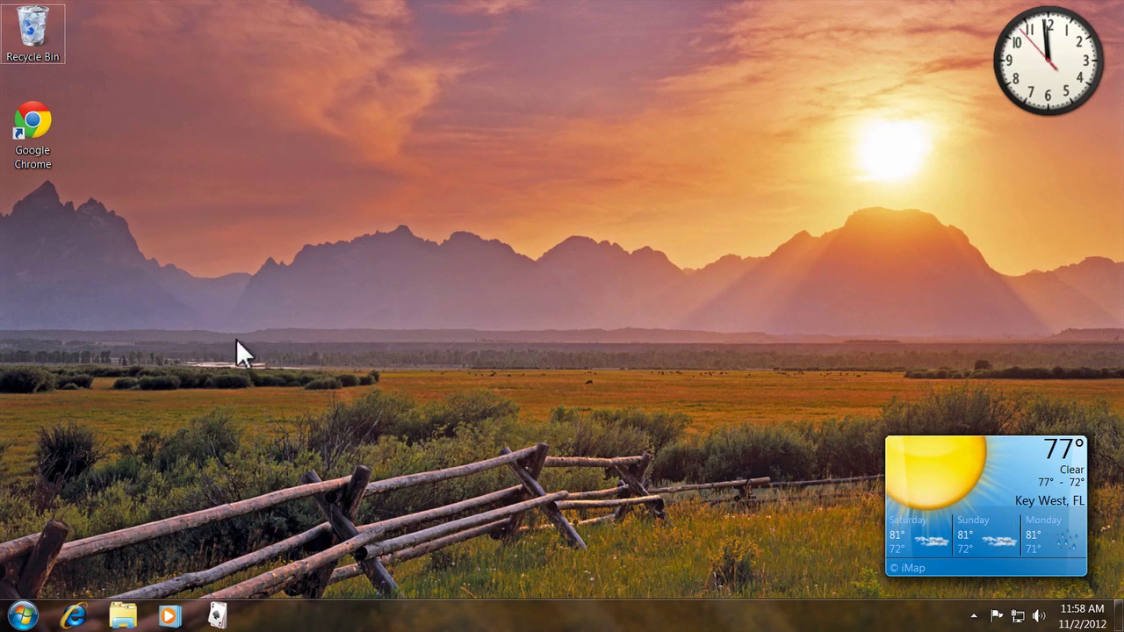
# Browse All Programs to Malwarebytes and Security Essentials, then go back to the main Start list
pyautogui.click(23, 616)
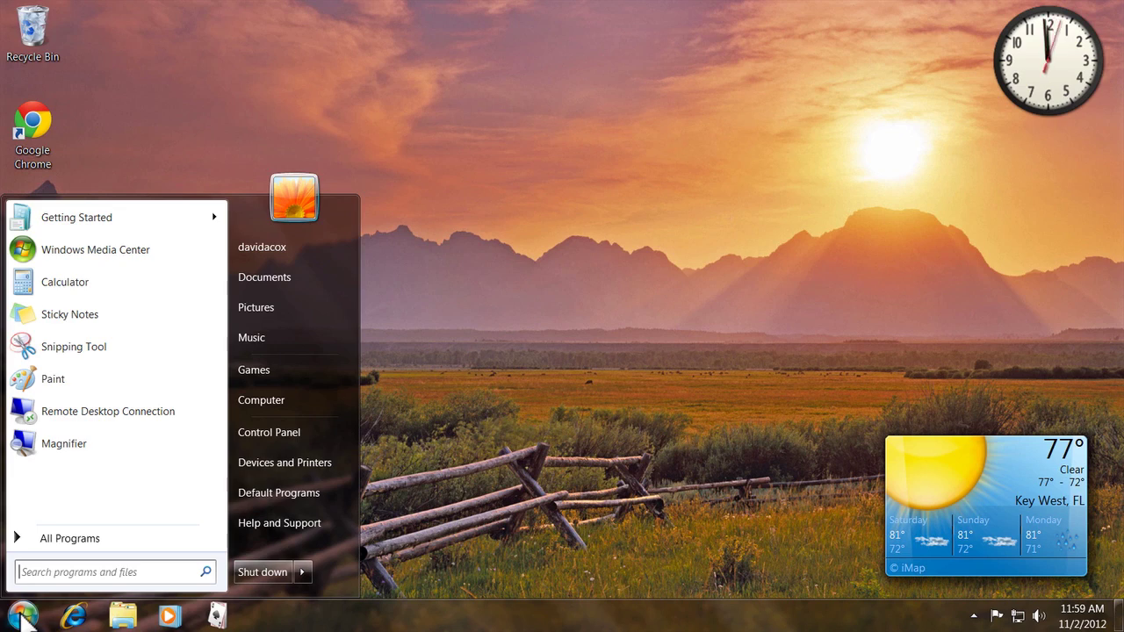
pyautogui.click(55, 534)
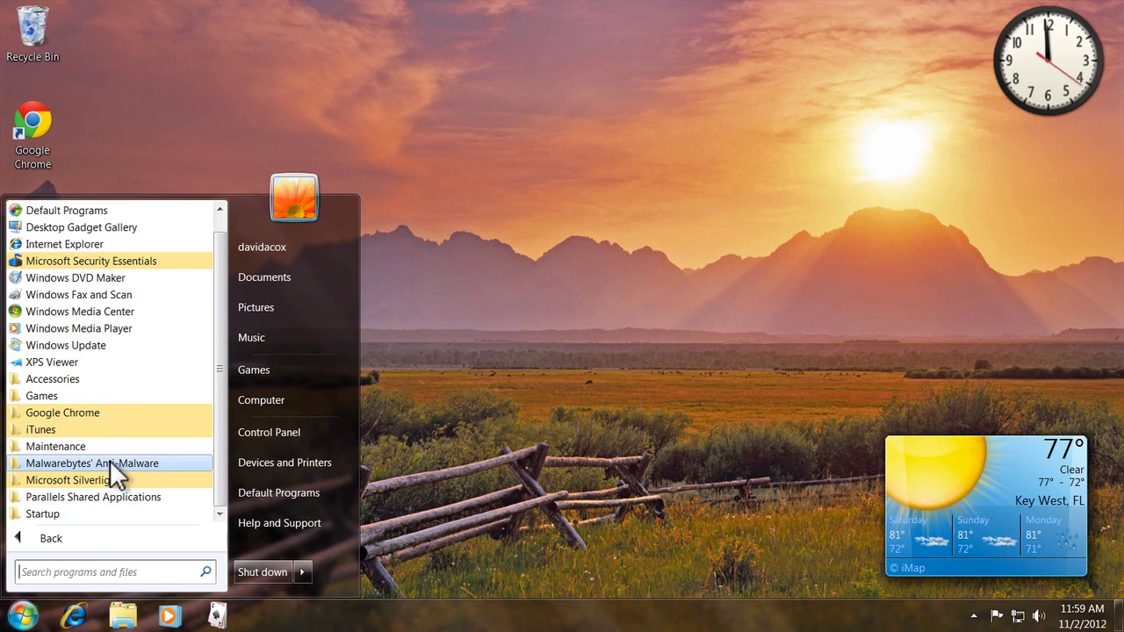
pyautogui.scroll(1, 110, 460)
pyautogui.scroll(-1, 109, 460)
pyautogui.scroll(1, 109, 460)
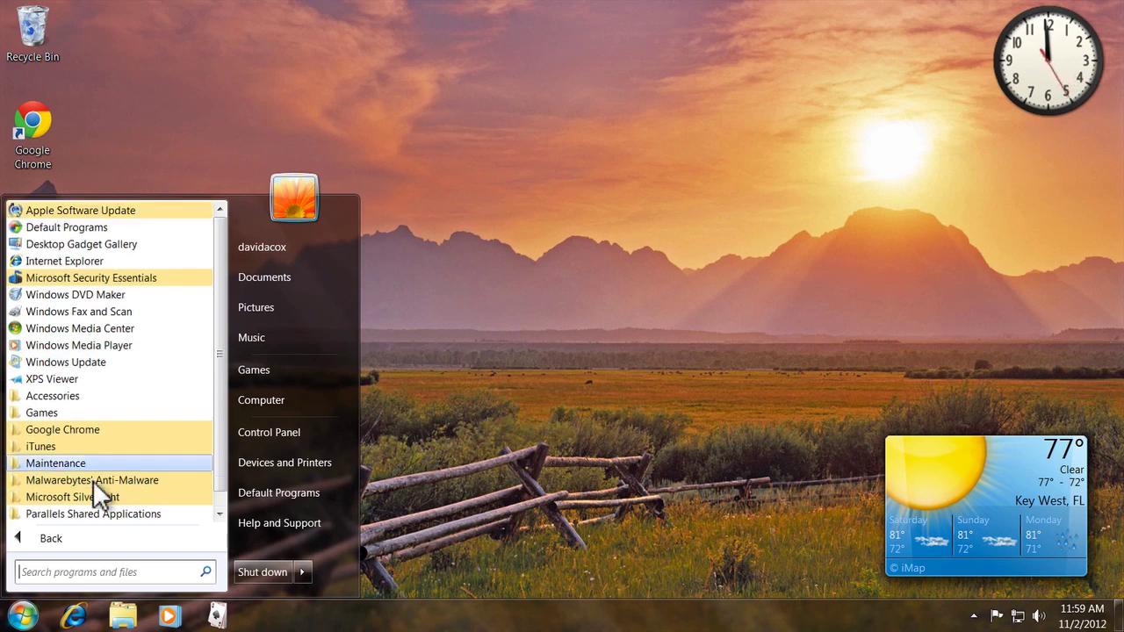
pyautogui.click(51, 534)
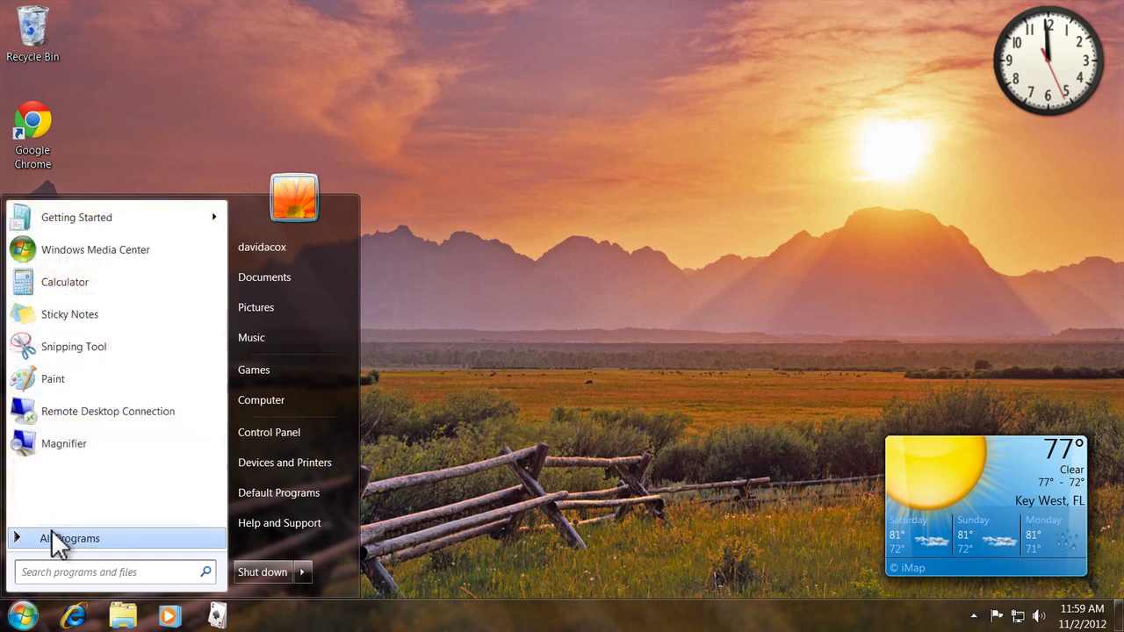
pyautogui.click(312, 397)
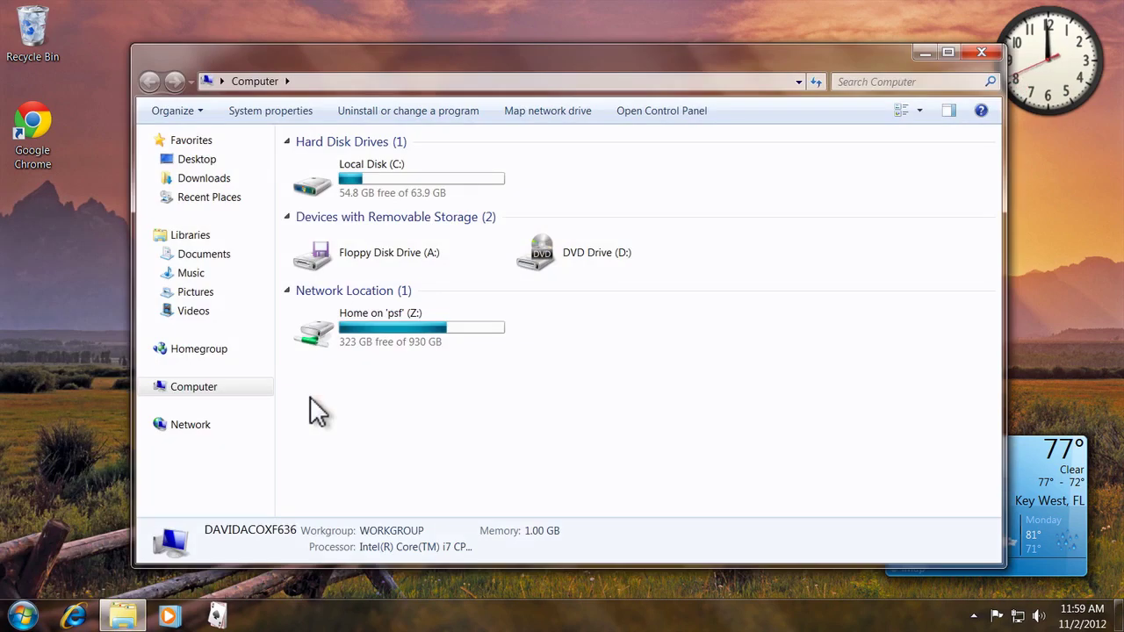
pyautogui.click(992, 51)
pyautogui.click(22, 616)
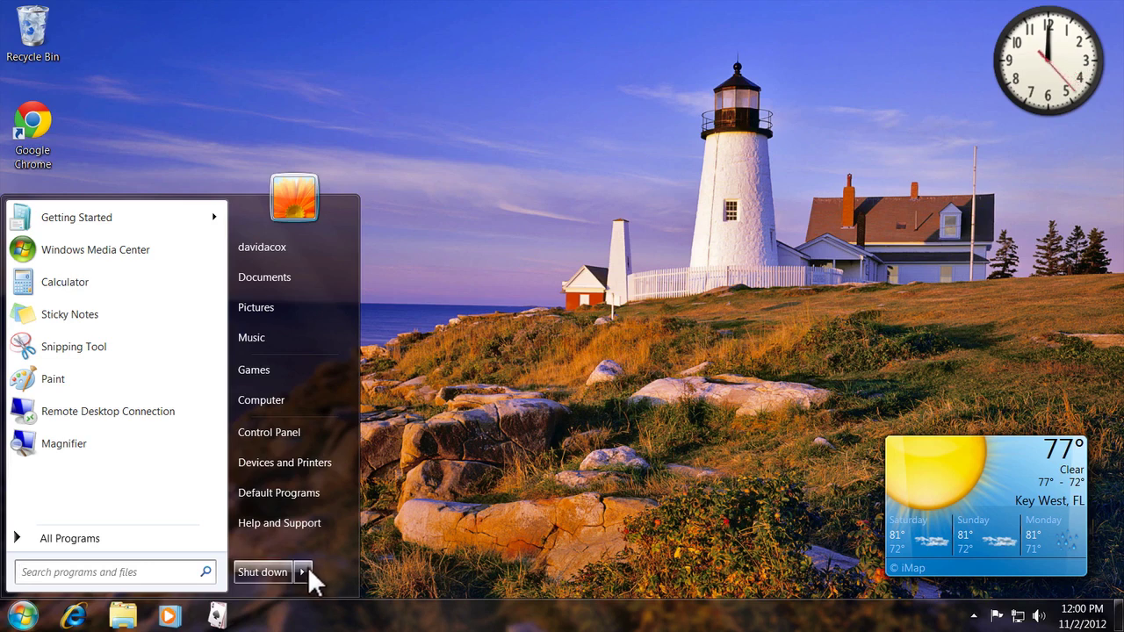
# Show the Start menu with Devices and Printers, Default Programs and Help and Support
pyautogui.moveTo(303, 571)
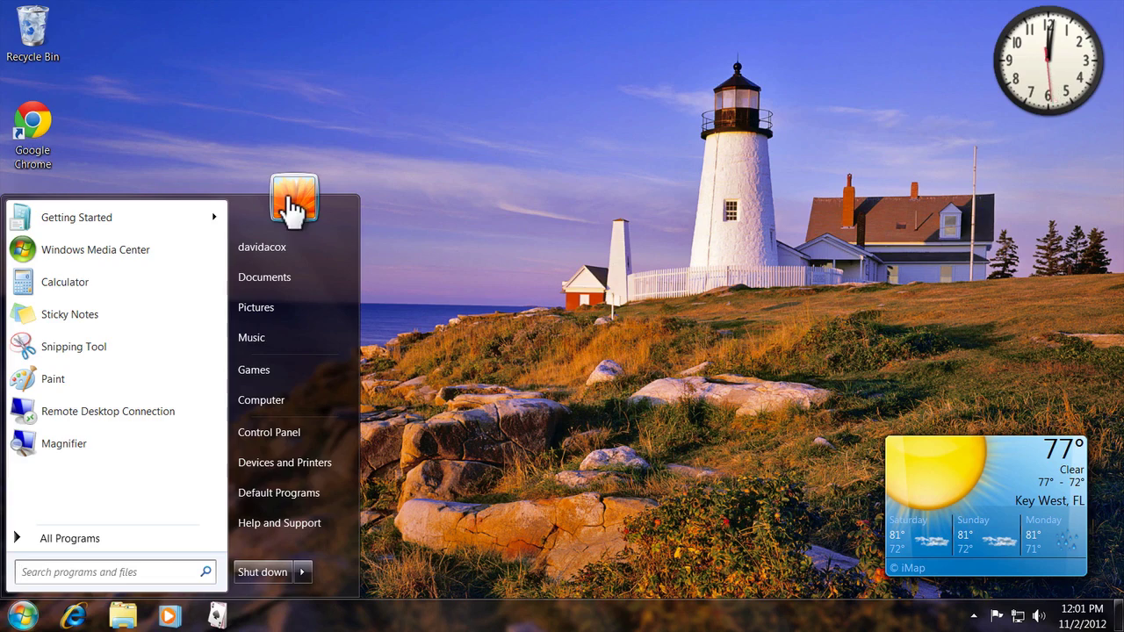
# Open User Accounts from the Start menu's user picture, then close that window
pyautogui.click(289, 197)
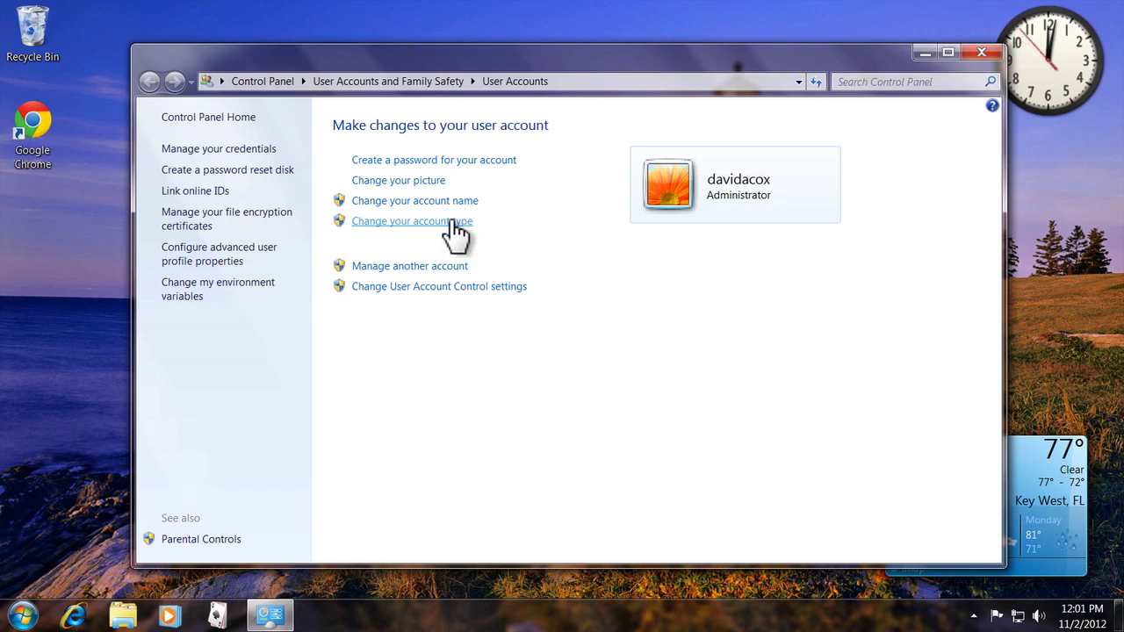
pyautogui.doubleClick(137, 50)
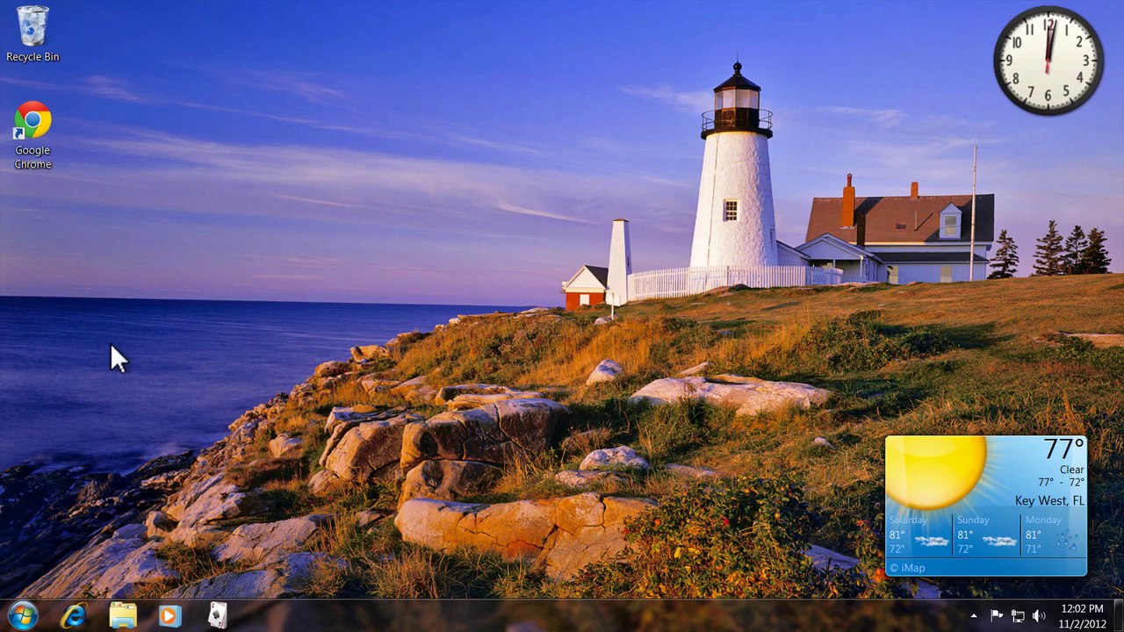
# Launch Internet Explorer and load cnn.com in place of the MSN page
pyautogui.click(74, 617)
pyautogui.click(266, 35)
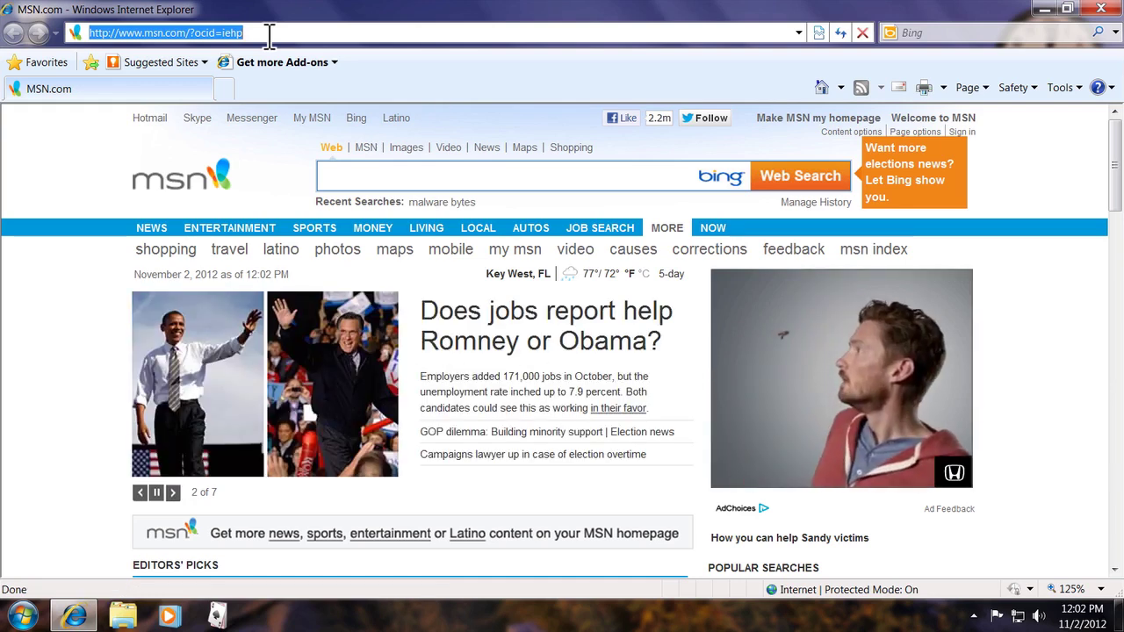
pyautogui.write('cnn.com')
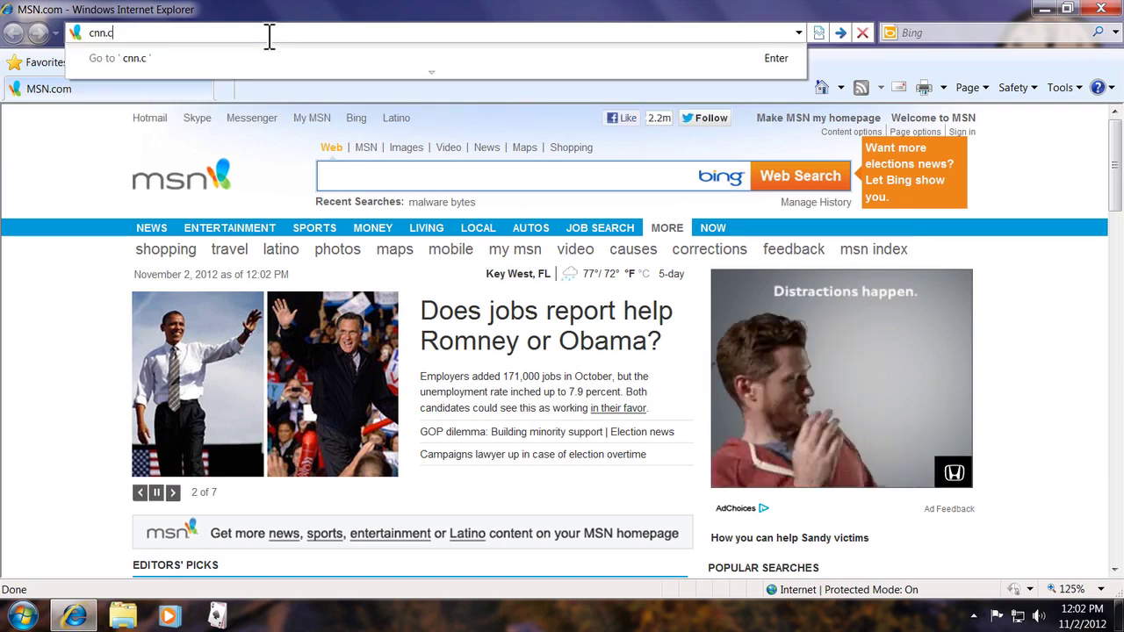
pyautogui.press('Return')
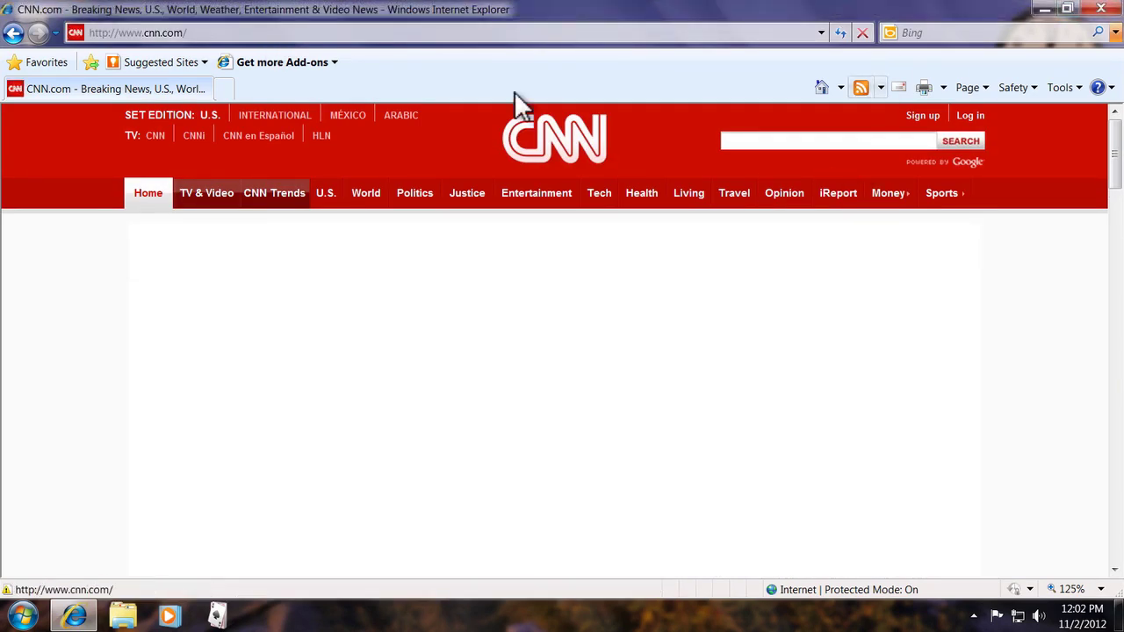
# Restore the maximized CNN window and Aero Snap it to the left half of the screen
pyautogui.moveTo(528, 8); pyautogui.dragTo(536, 81)
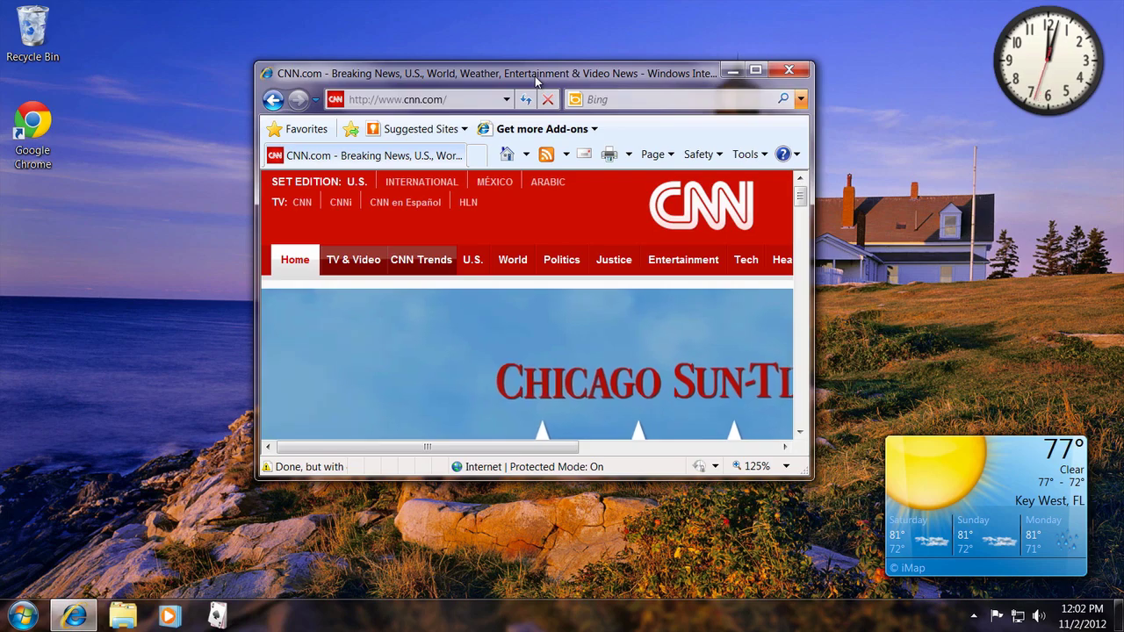
pyautogui.moveTo(538, 80); pyautogui.dragTo(4, 241)
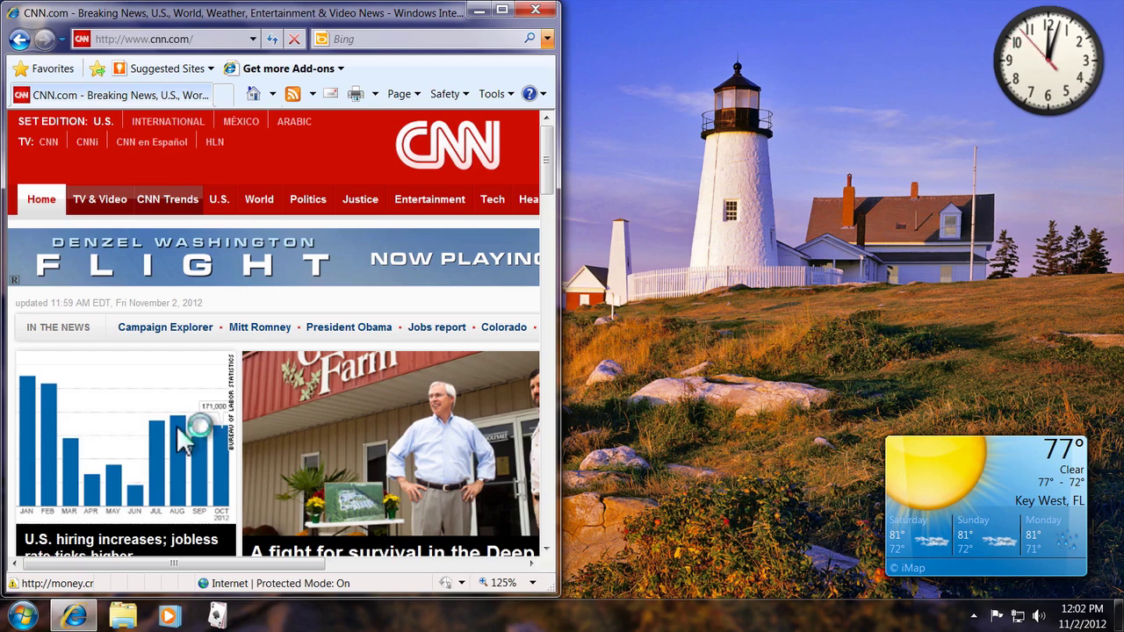
# Open Facebook in a second browser window, snap it right, and close the CNN window
pyautogui.hotkey('ctrl', 'n')
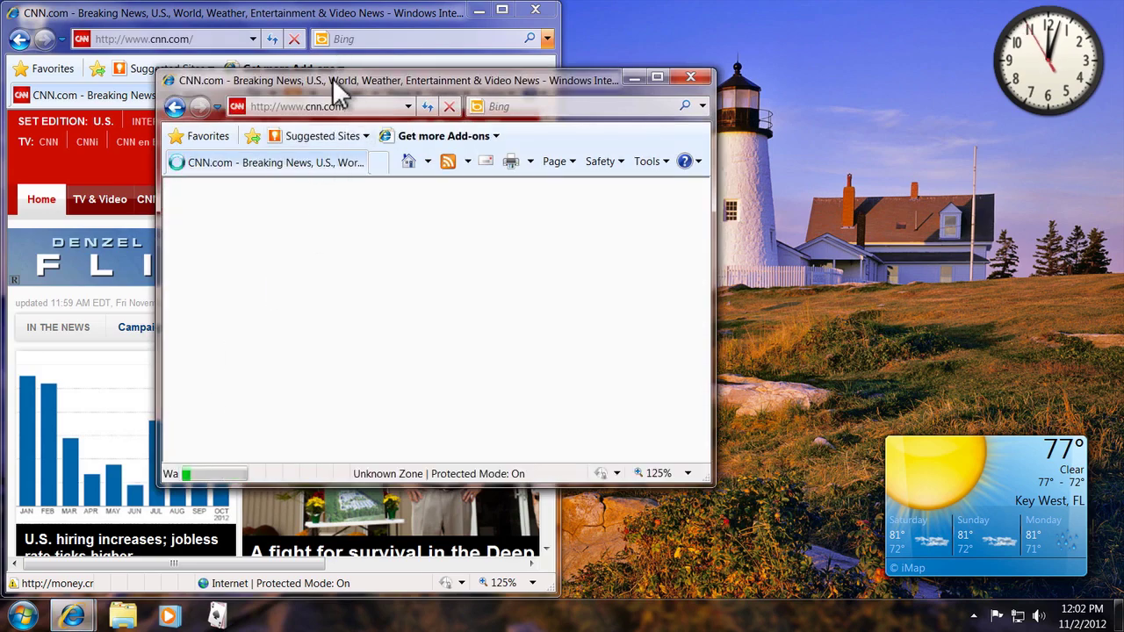
pyautogui.moveTo(334, 80); pyautogui.dragTo(505, 72)
pyautogui.click(468, 95)
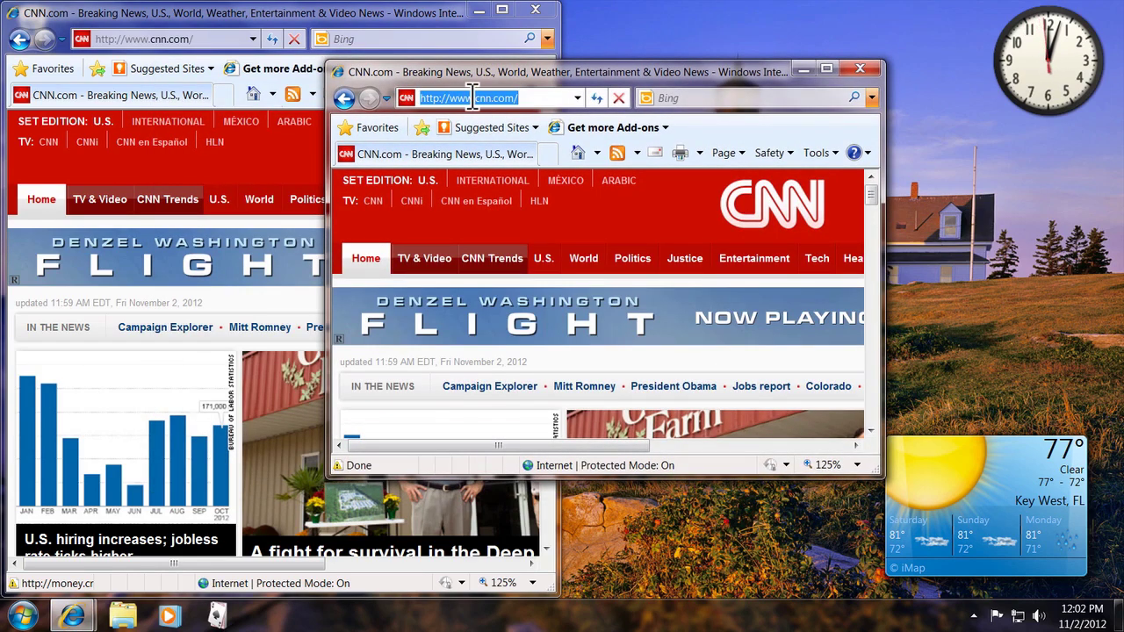
pyautogui.write('facebook.com')
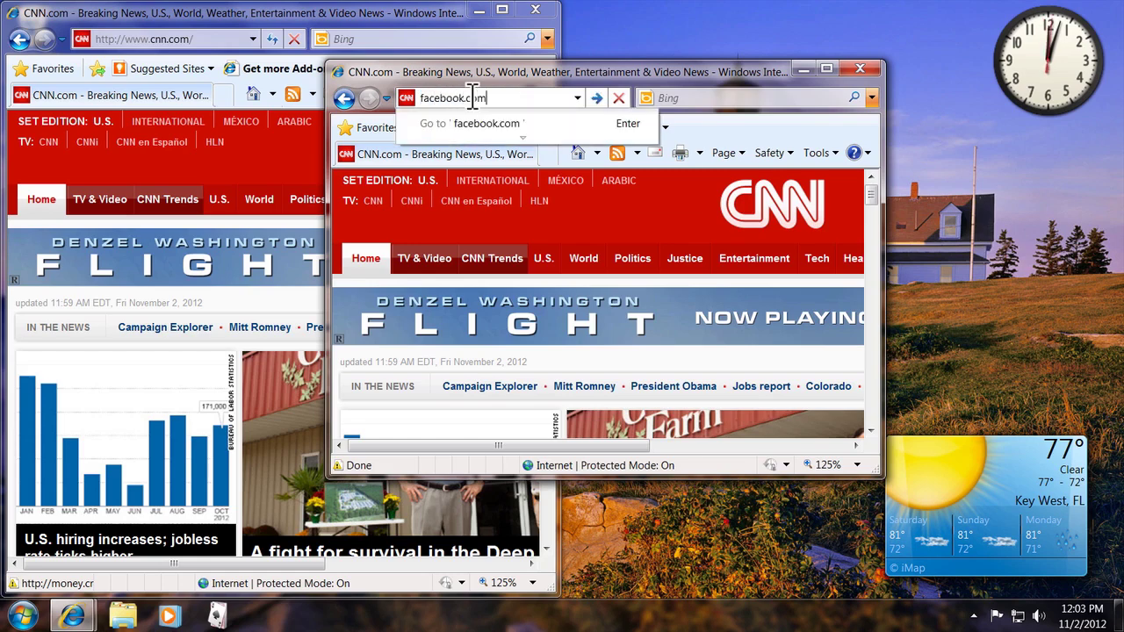
pyautogui.press('Return')
pyautogui.moveTo(464, 76); pyautogui.dragTo(1113, 199)
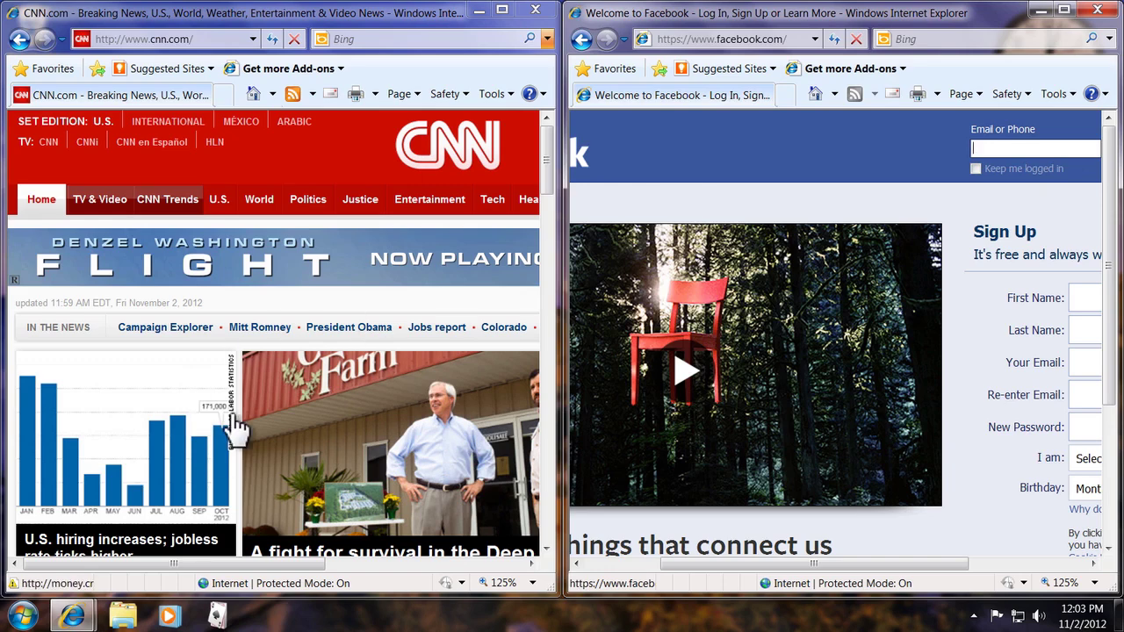
pyautogui.click(537, 14)
# Restore, move and enlarge the Facebook window, maximize it against the top edge, then close it
pyautogui.doubleClick(640, 14)
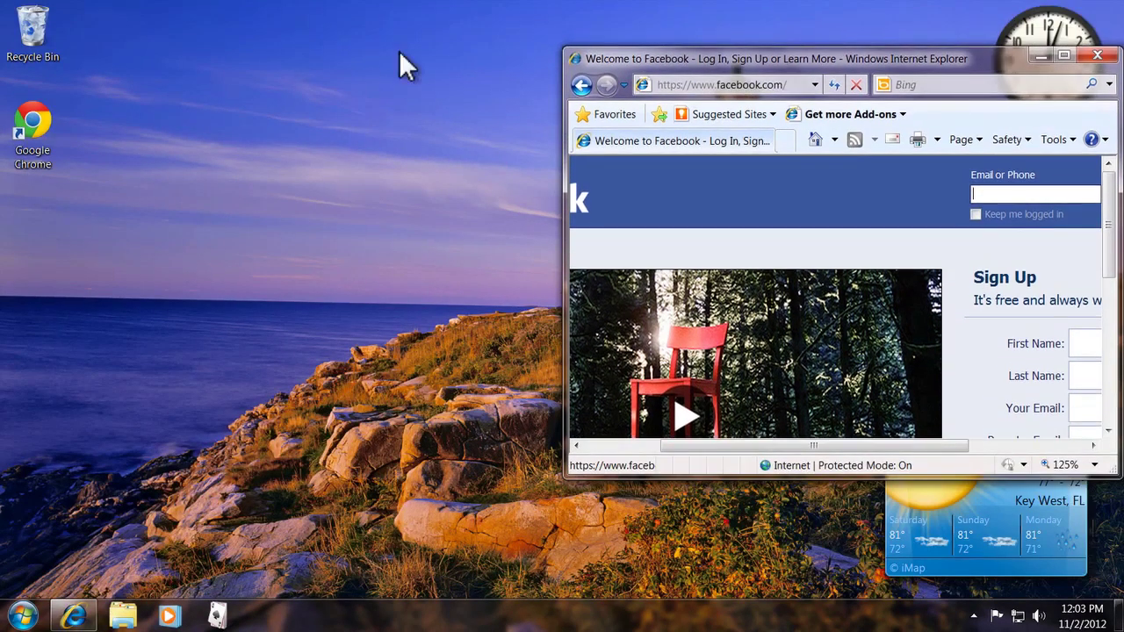
pyautogui.moveTo(685, 54); pyautogui.dragTo(292, 88)
pyautogui.moveTo(727, 508); pyautogui.dragTo(845, 526)
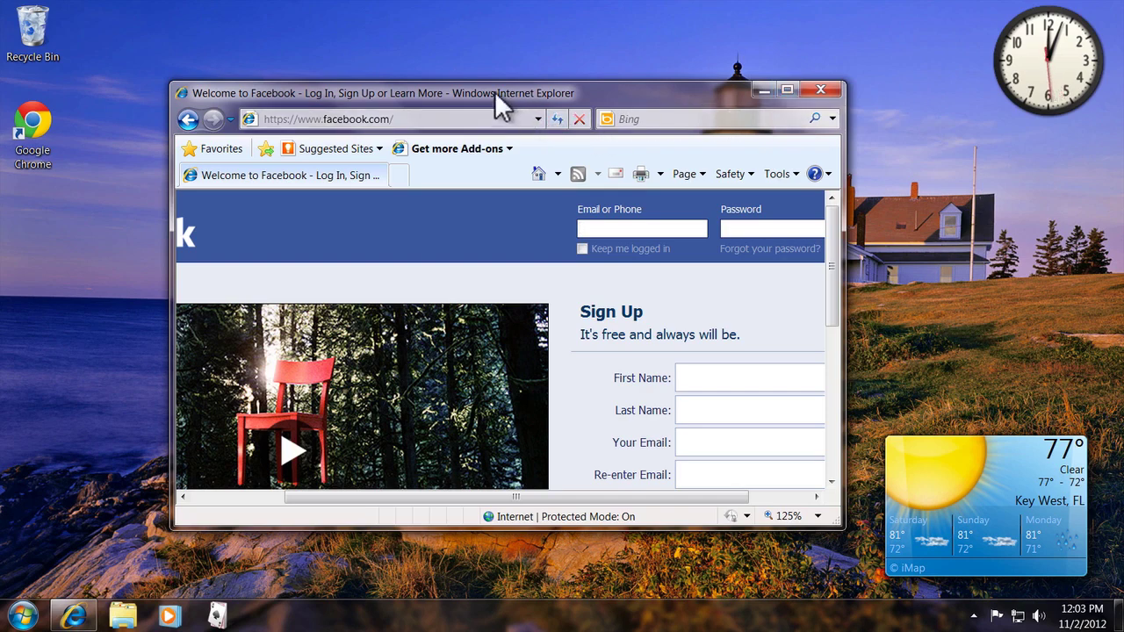
pyautogui.moveTo(494, 91); pyautogui.dragTo(515, 11)
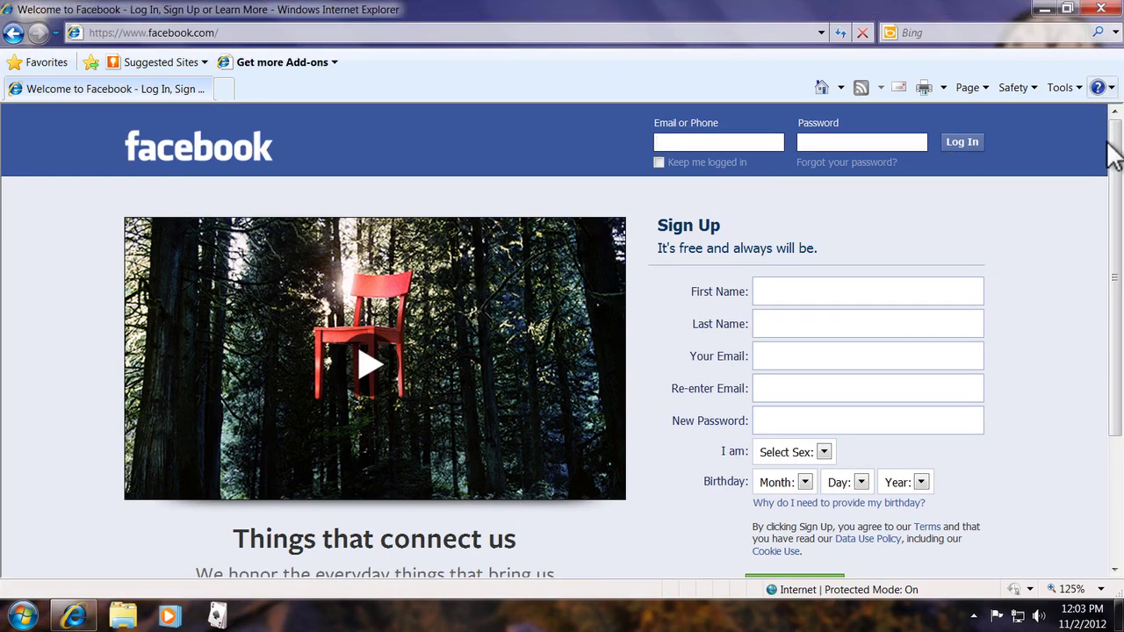
pyautogui.click(1100, 9)
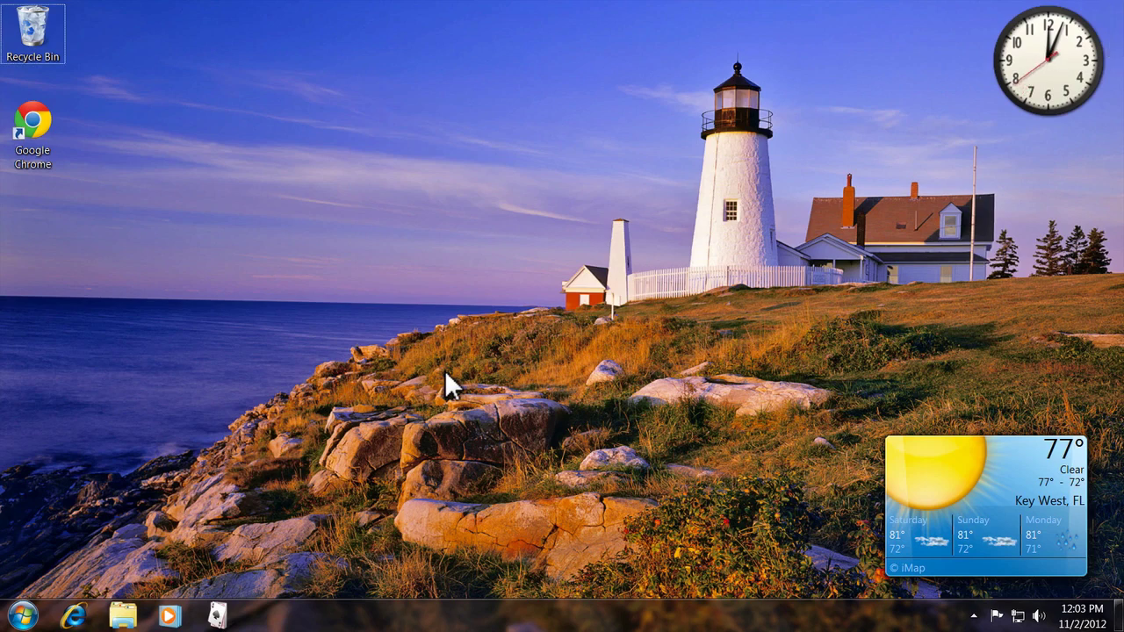
# Open Libraries, Solitaire, Chrome and Internet Explorer, resizing Libraries and restoring the IE window
pyautogui.click(122, 616)
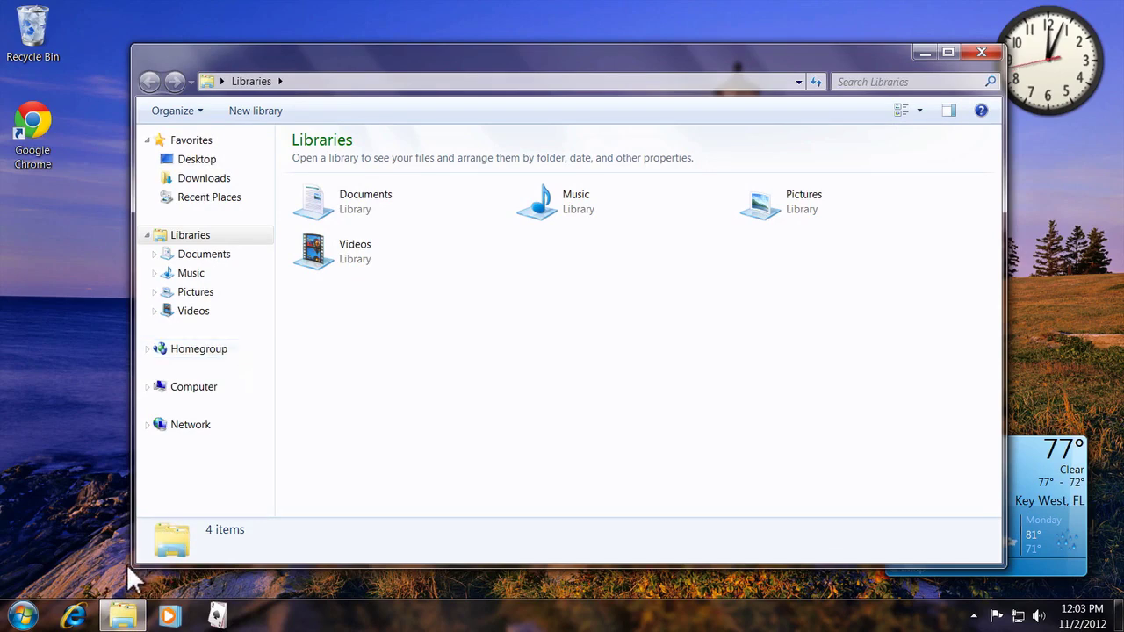
pyautogui.moveTo(131, 562); pyautogui.dragTo(441, 404)
pyautogui.click(220, 617)
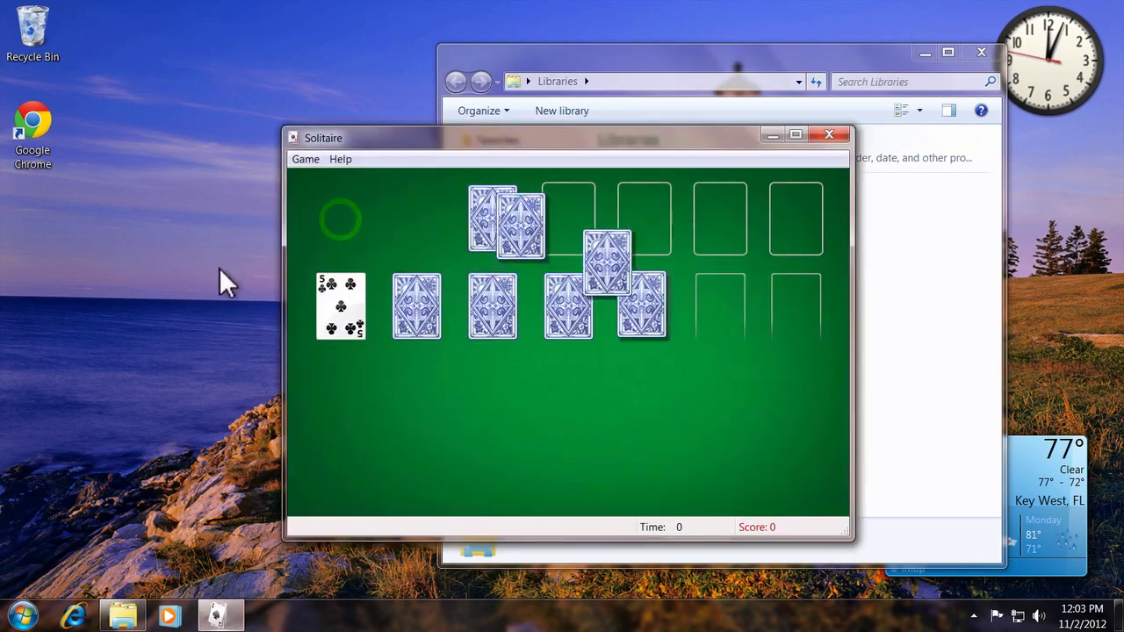
pyautogui.doubleClick(40, 122)
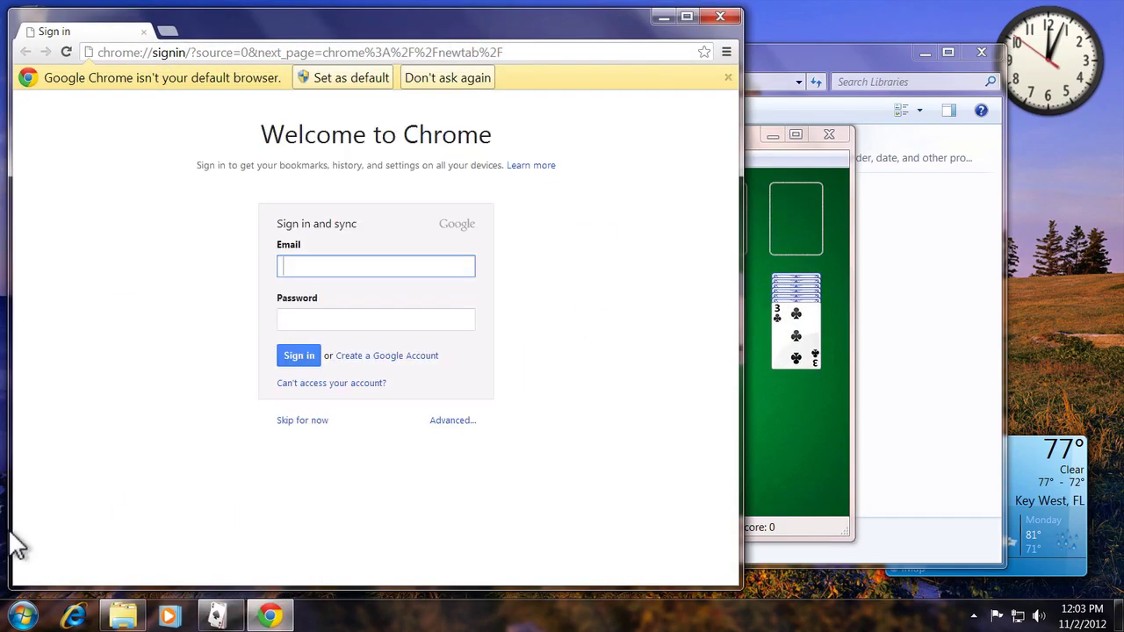
pyautogui.click(74, 617)
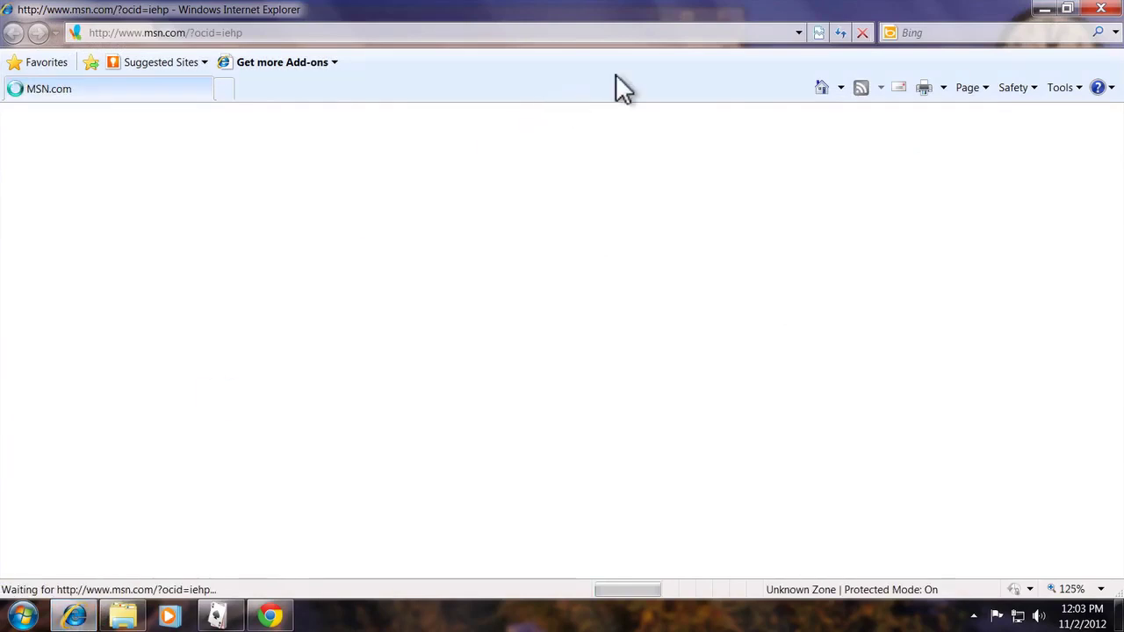
pyautogui.click(1067, 8)
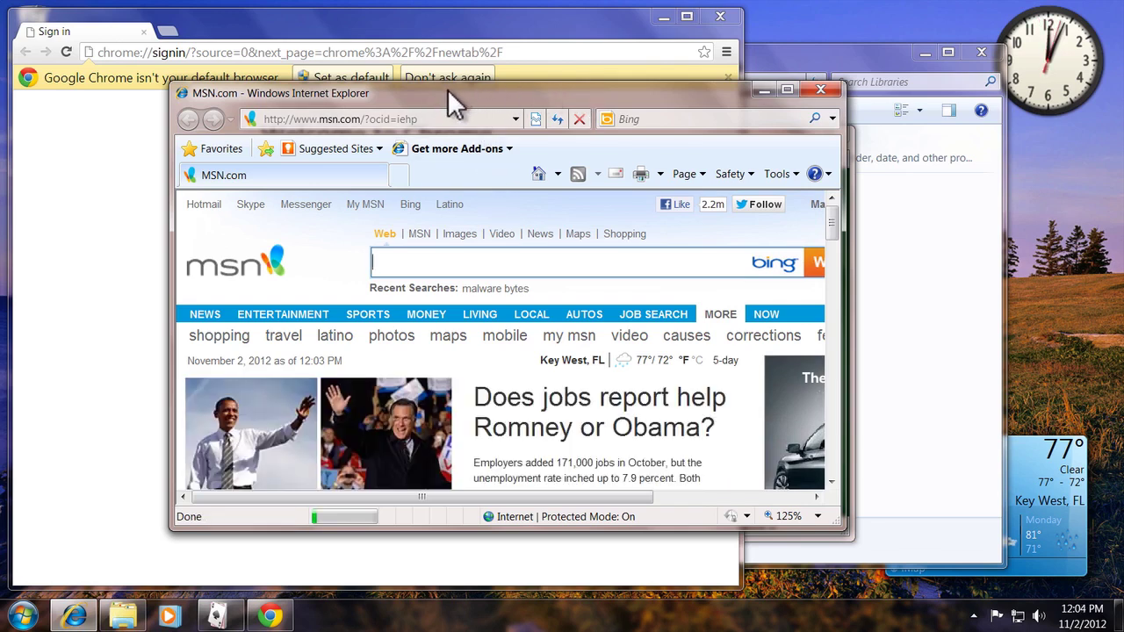
# Aero Shake IE to minimize other windows, switch between Solitaire and Chrome, close Chrome, and bring MSN forward
pyautogui.moveTo(447, 89); pyautogui.dragTo(496, 78)
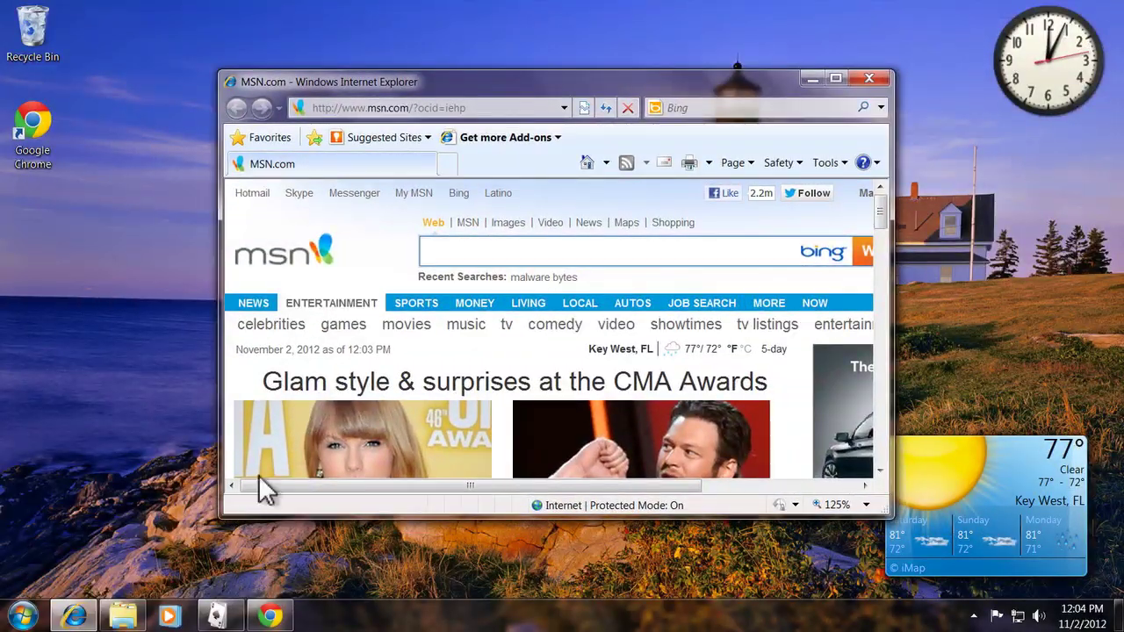
pyautogui.click(220, 612)
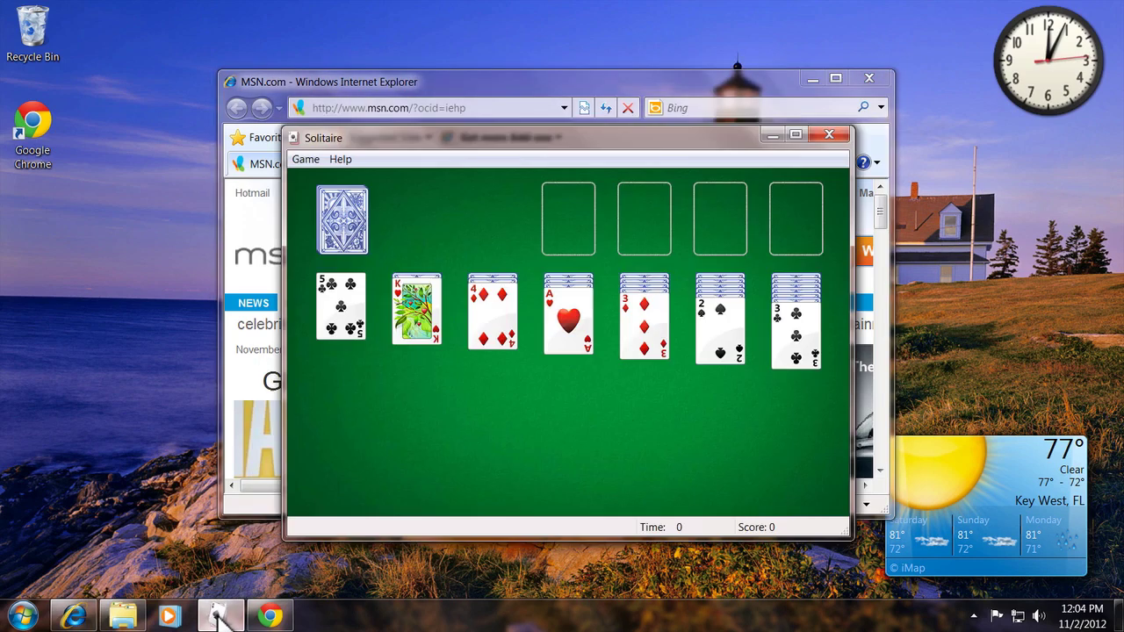
pyautogui.click(263, 619)
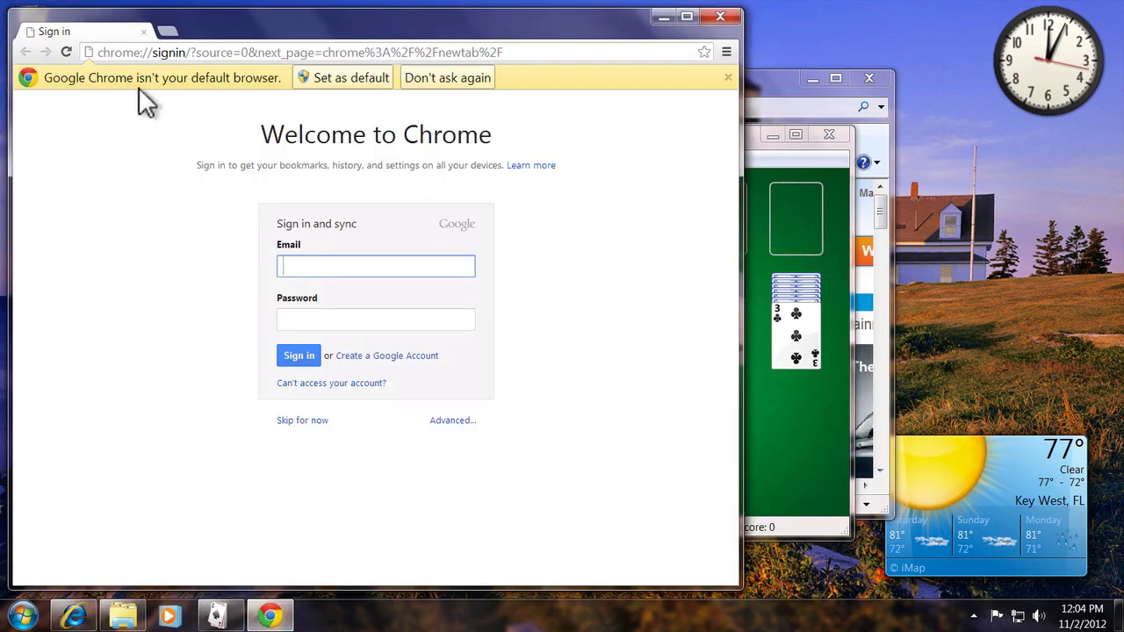
pyautogui.click(720, 16)
pyautogui.click(552, 82)
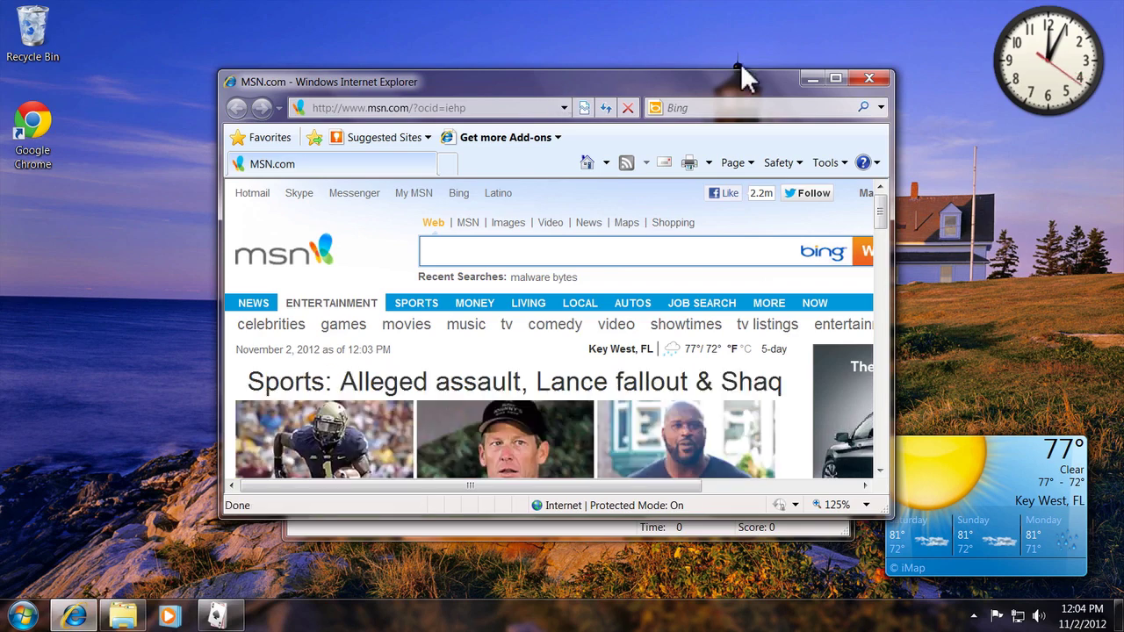
# Close the MSN Internet Explorer window and the Solitaire game
pyautogui.click(878, 77)
pyautogui.click(829, 134)
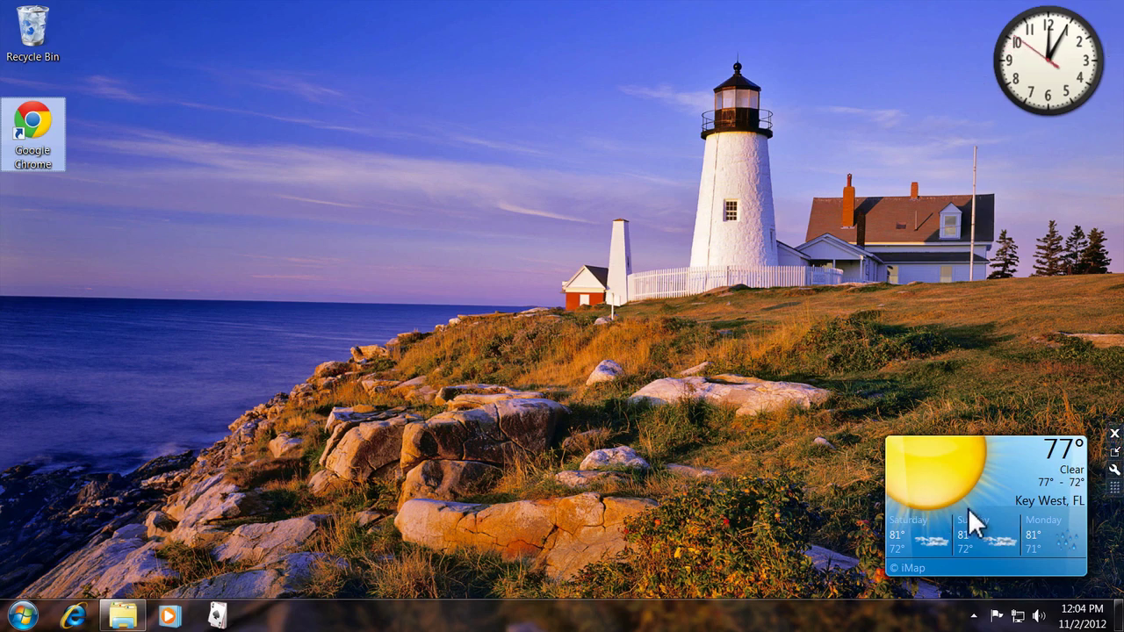
# Open the desktop gadget gallery, glance at the online gadgets web page, then close that page
pyautogui.rightClick(892, 320)
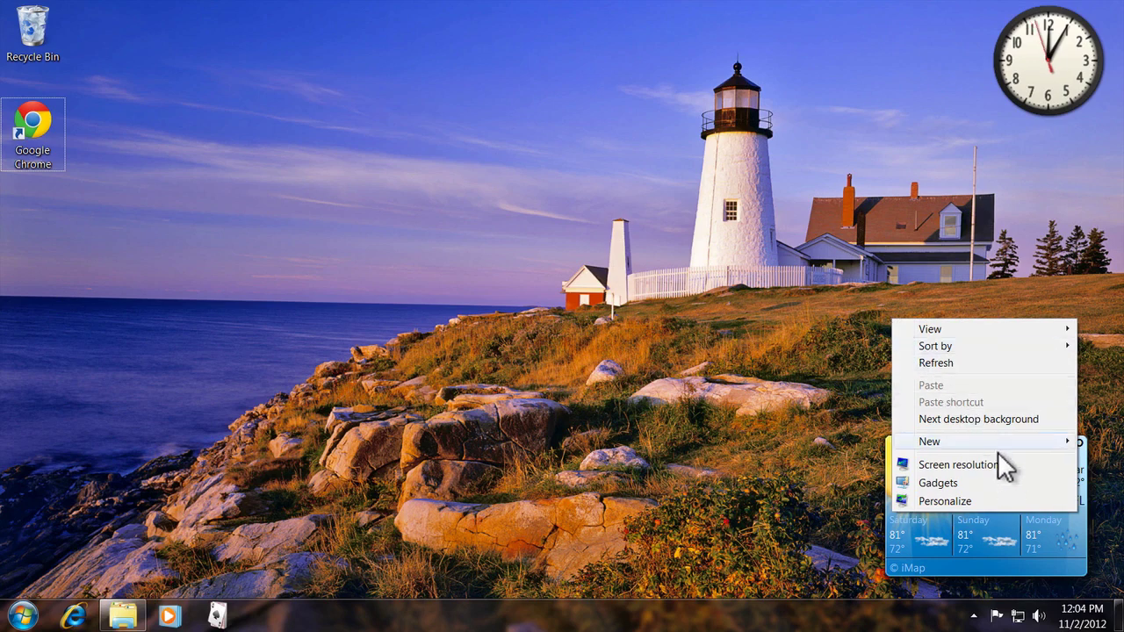
pyautogui.click(945, 486)
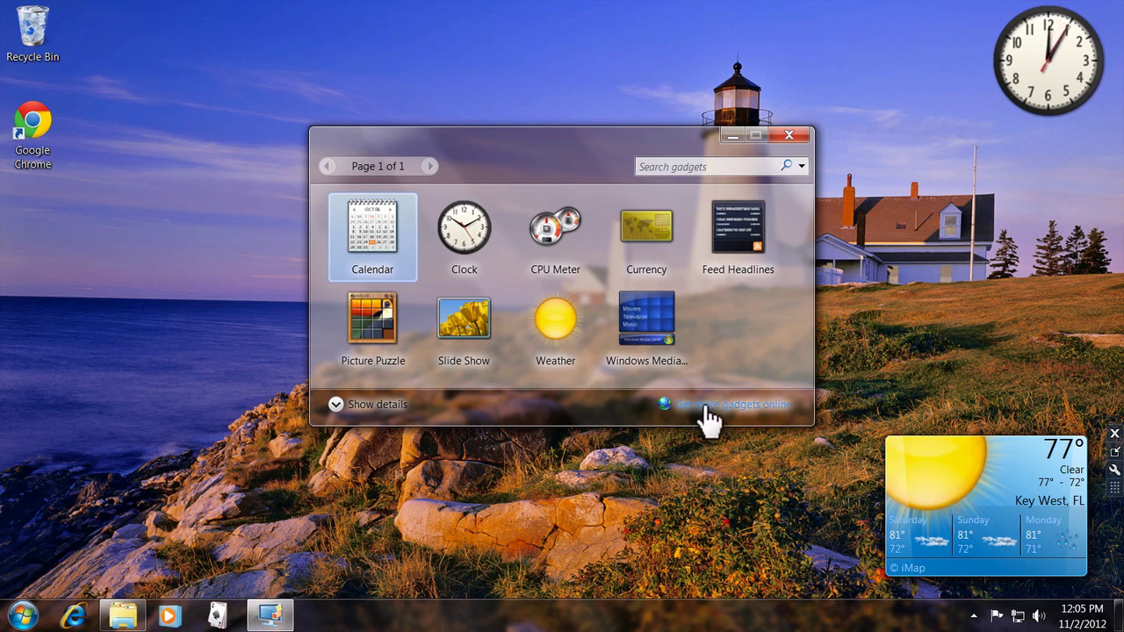
pyautogui.click(777, 407)
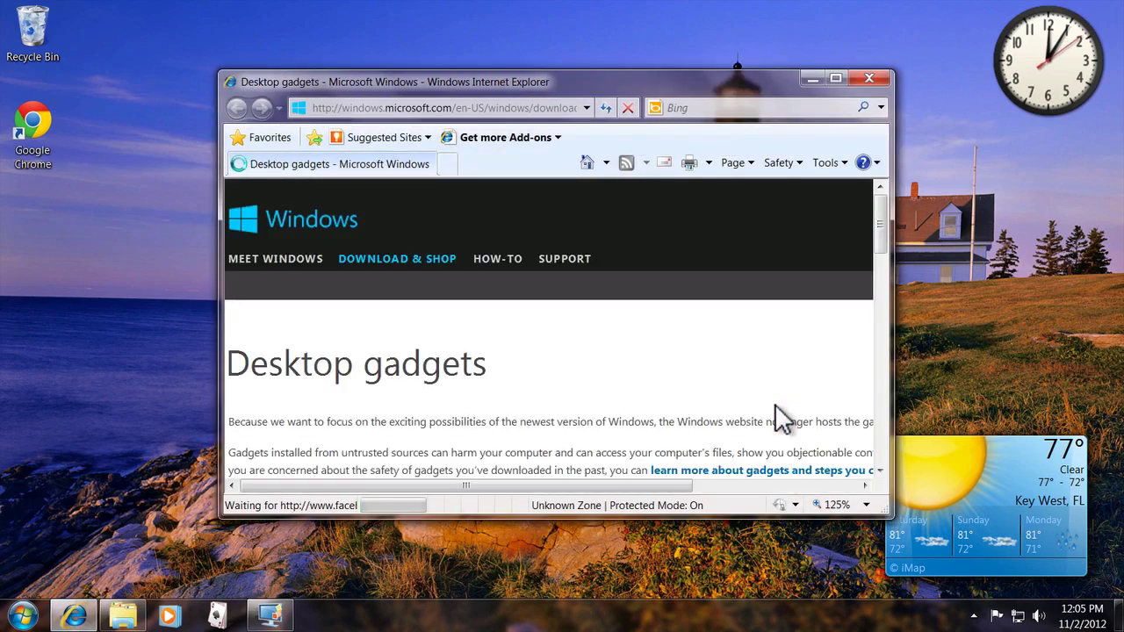
pyautogui.scroll(-3, 776, 406)
pyautogui.scroll(1, 777, 411)
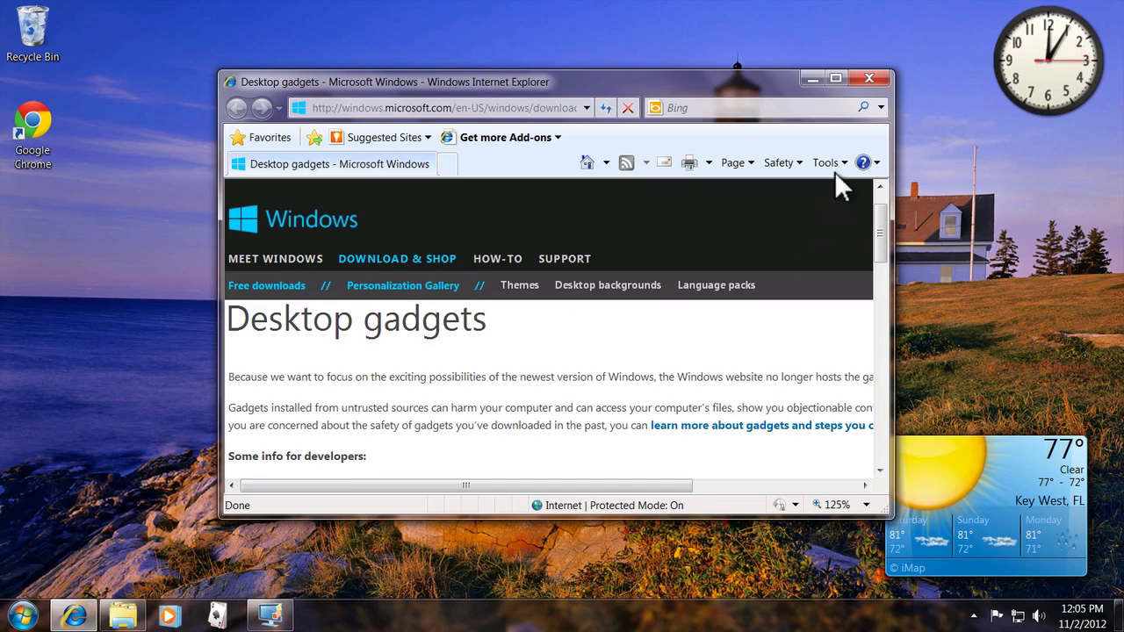
pyautogui.click(870, 78)
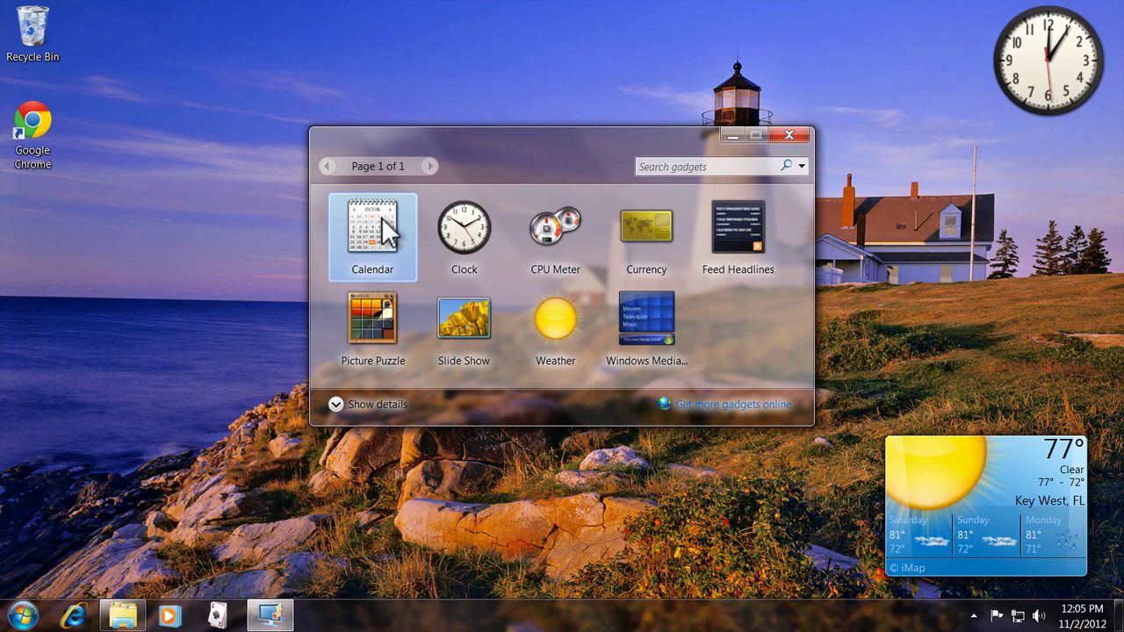
# Add a single-day Calendar gadget just below the clock and close the gadget gallery
pyautogui.moveTo(386, 230); pyautogui.dragTo(1026, 211)
pyautogui.click(1056, 180)
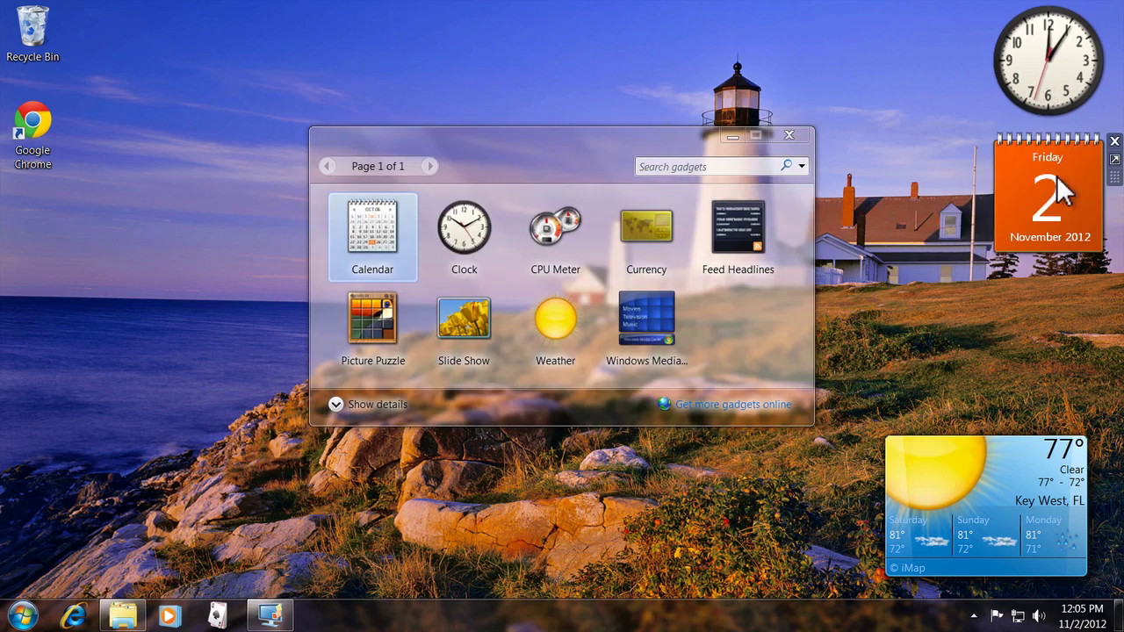
pyautogui.moveTo(1030, 150); pyautogui.dragTo(973, 145)
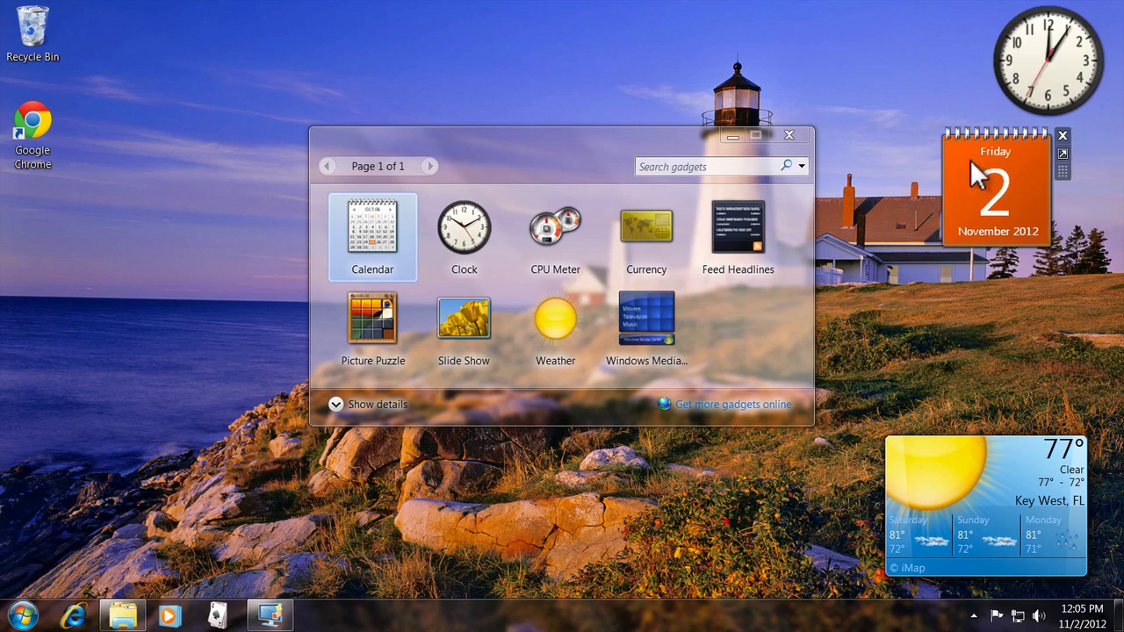
pyautogui.click(788, 135)
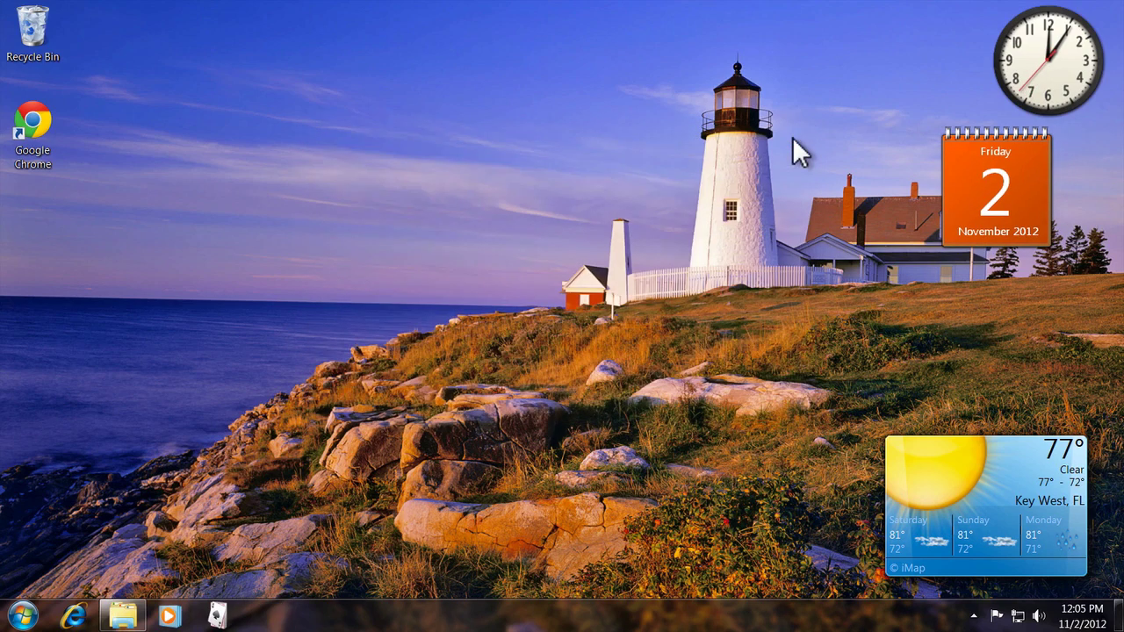
pyautogui.moveTo(980, 135)
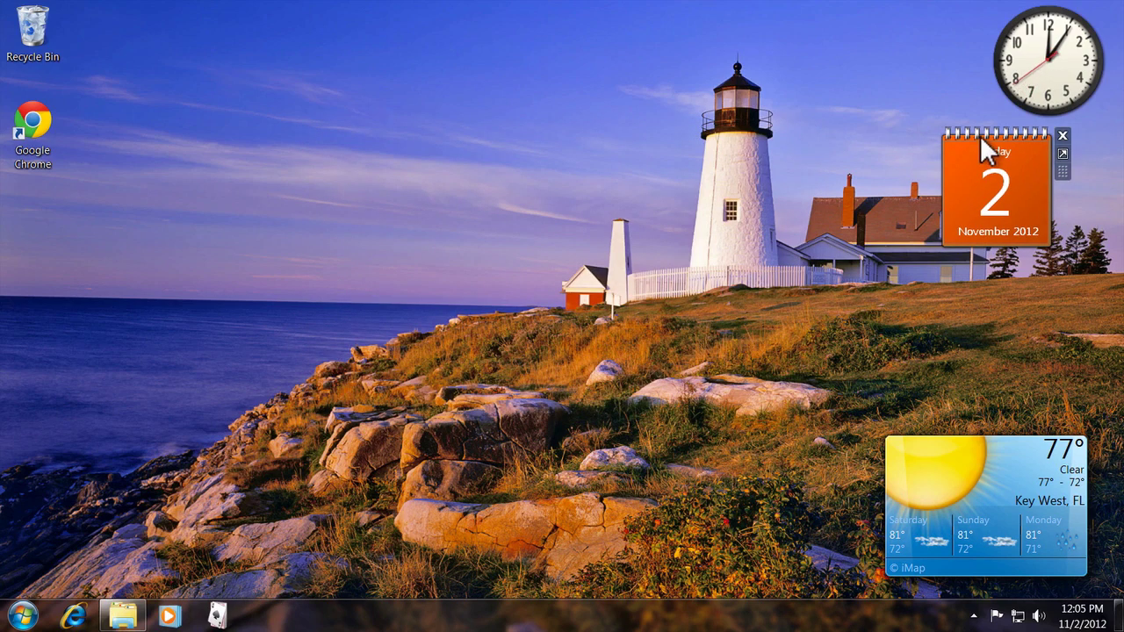
pyautogui.moveTo(1058, 57)
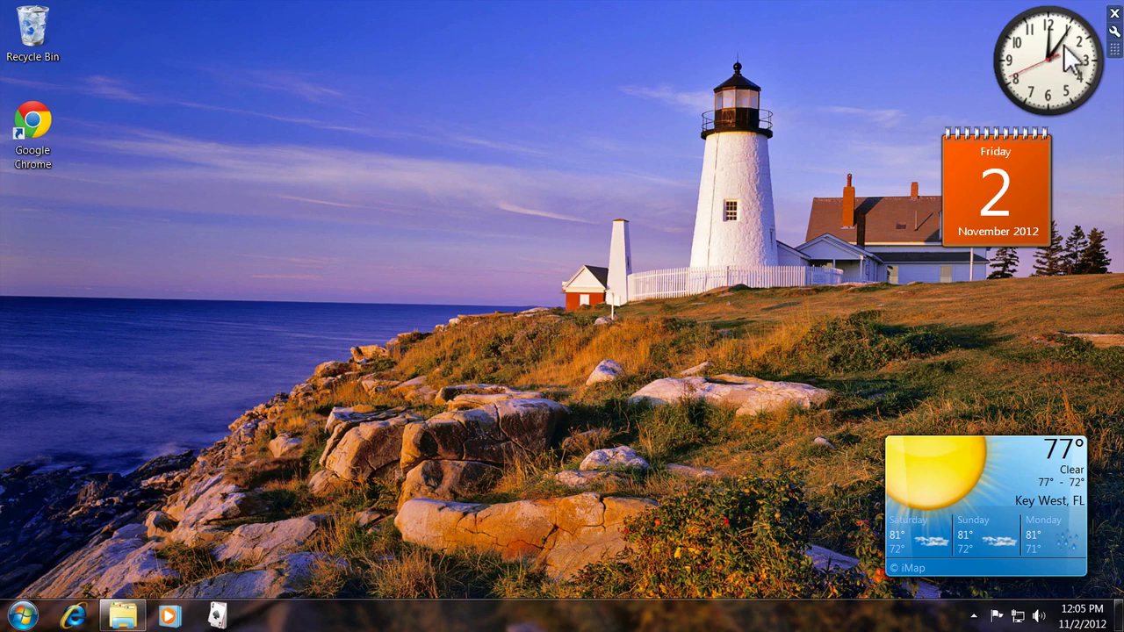
# Change the clock gadget to the red clock face, style 6 of 8
pyautogui.click(1113, 33)
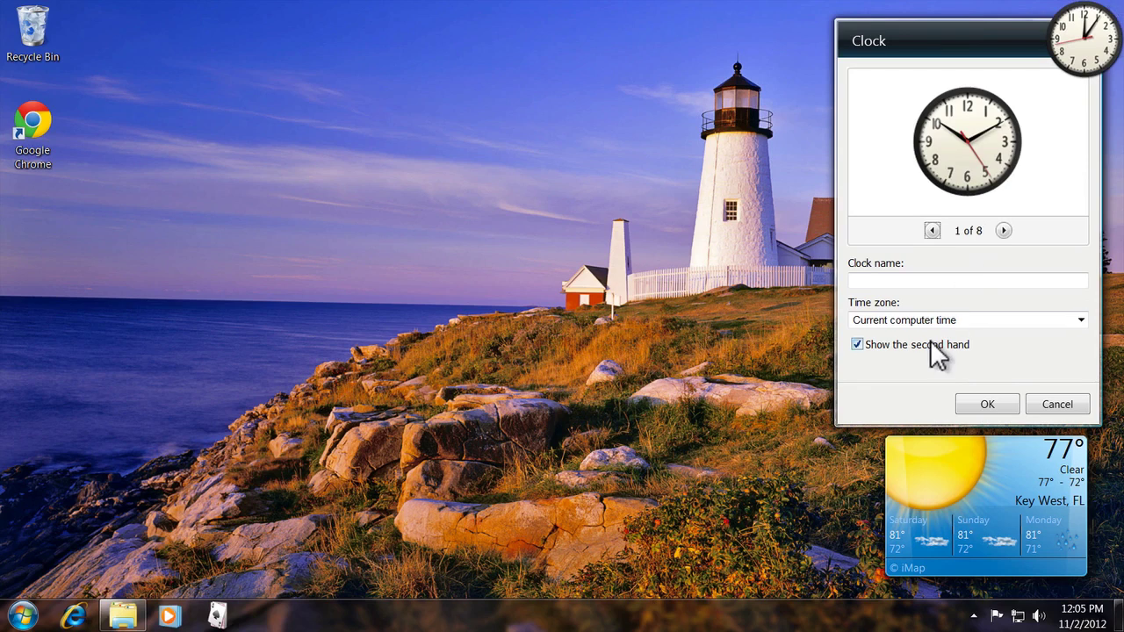
pyautogui.click(1002, 230)
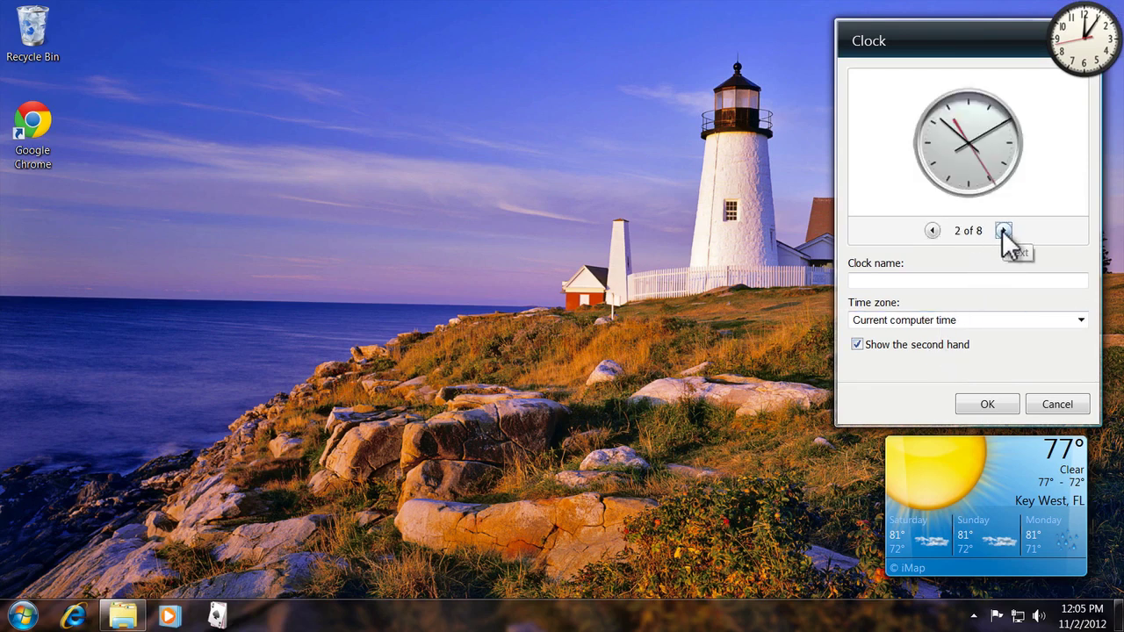
pyautogui.click(1002, 230)
pyautogui.click(1003, 230)
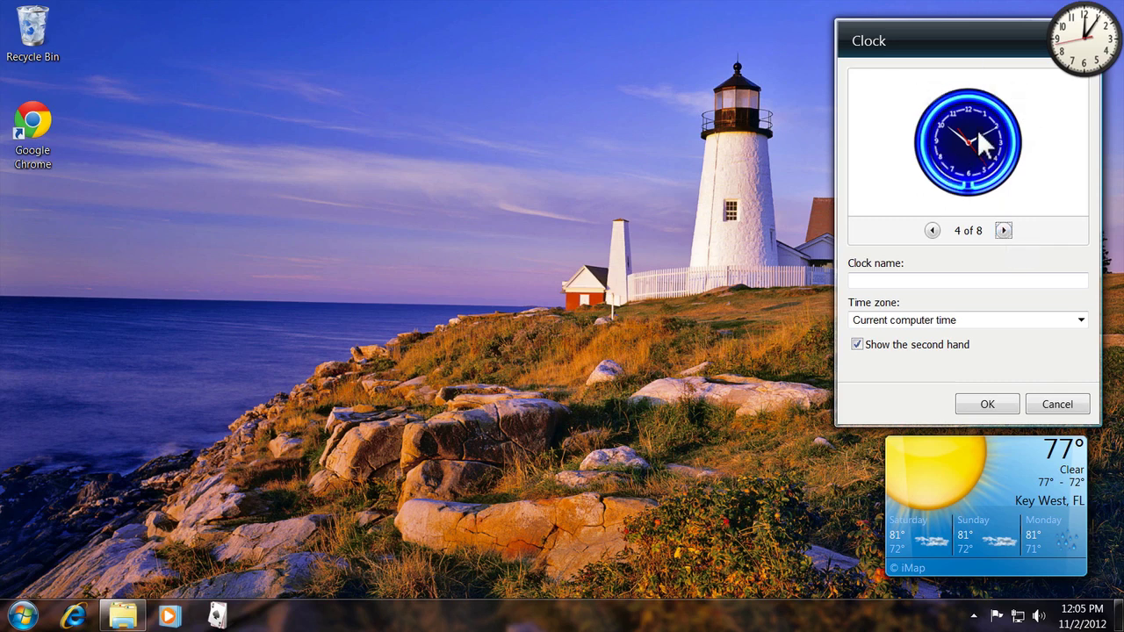
pyautogui.click(1002, 231)
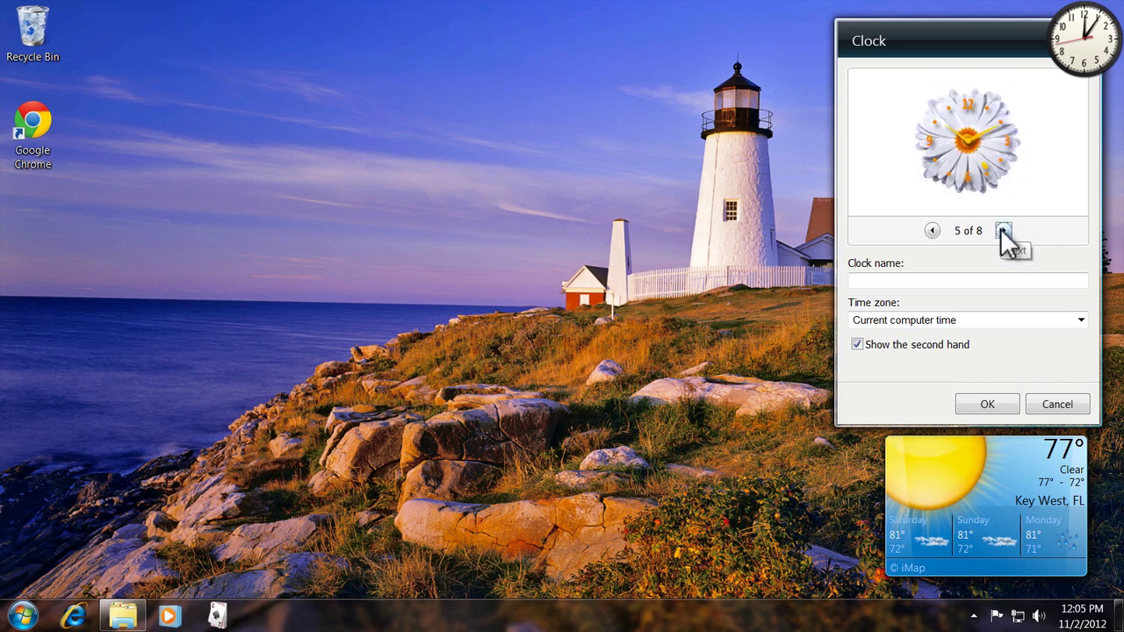
pyautogui.click(1003, 231)
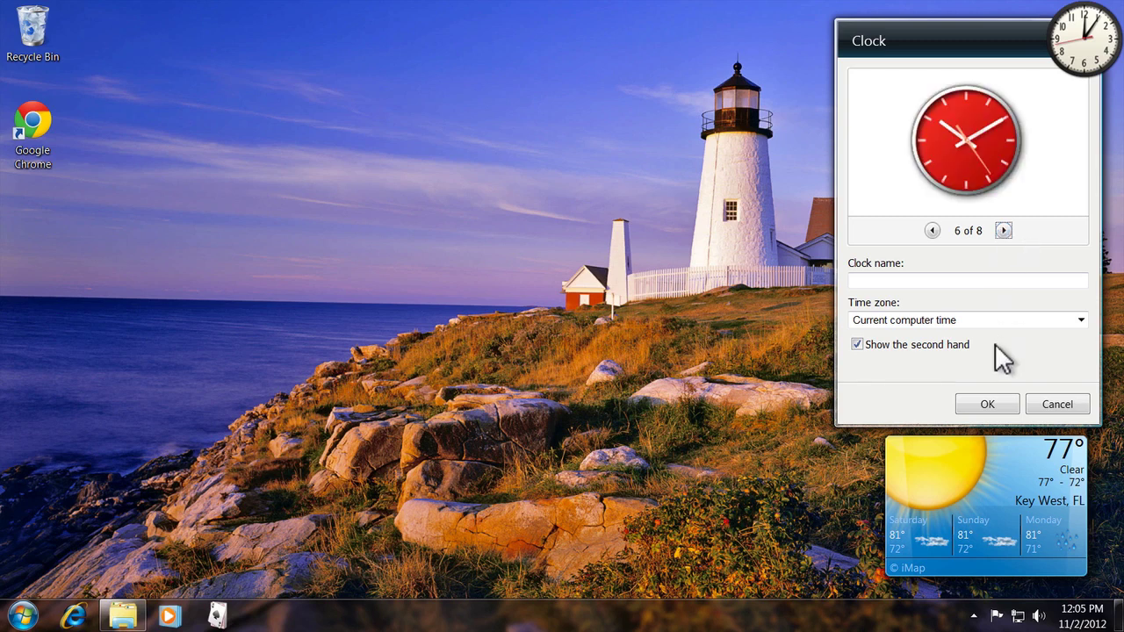
pyautogui.click(991, 399)
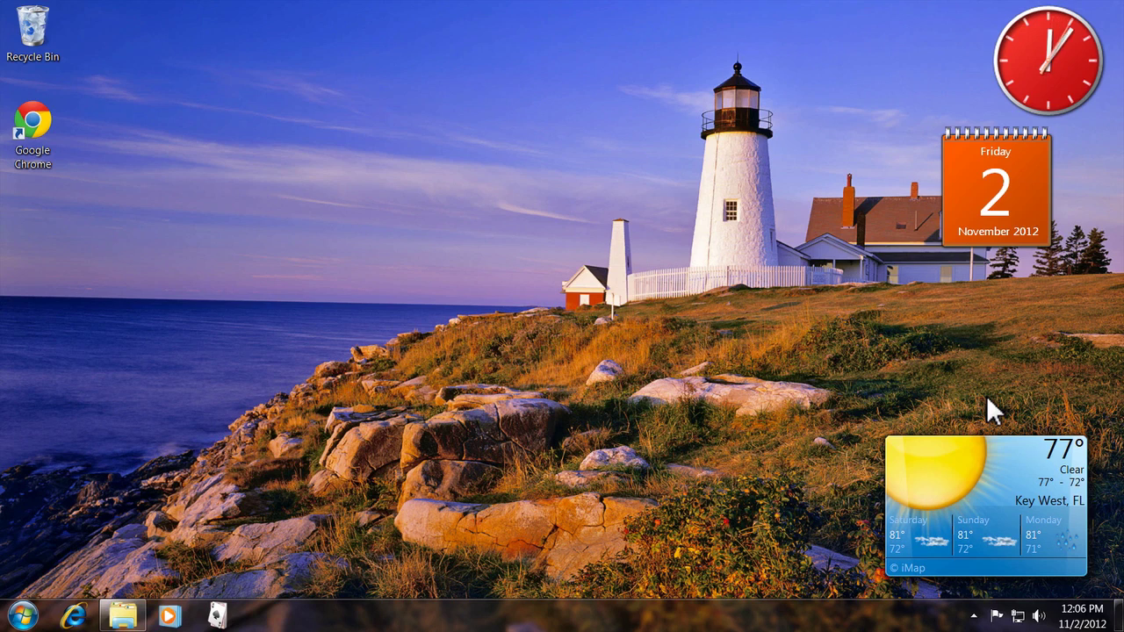
# Toggle the calendar gadget's larger month view on and off twice, then remove the gadget
pyautogui.moveTo(1031, 106)
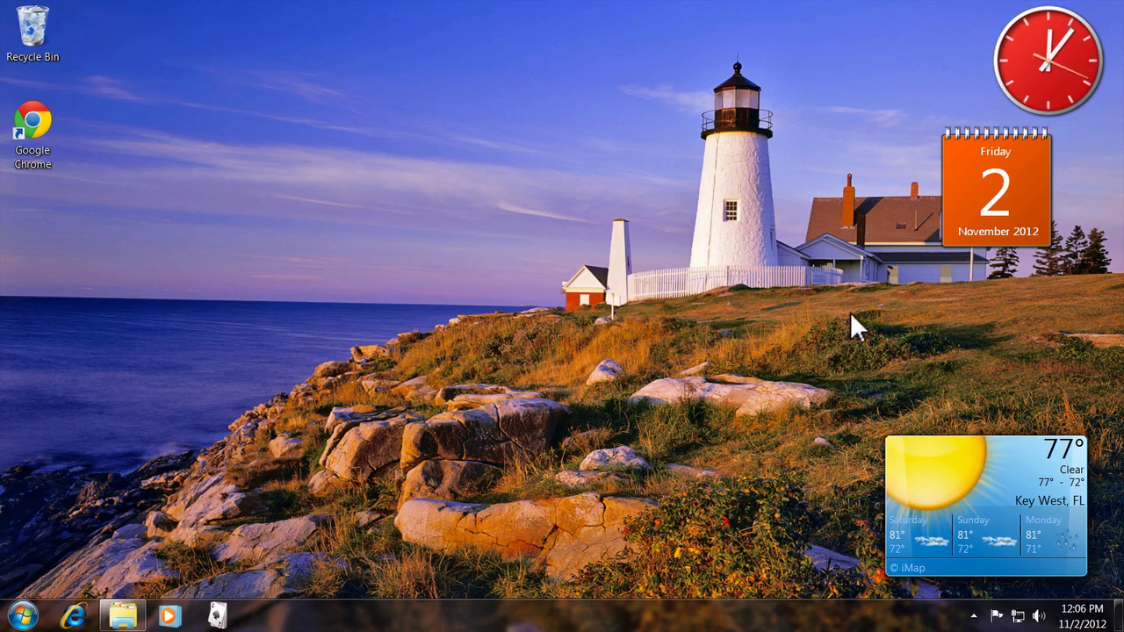
pyautogui.click(1062, 152)
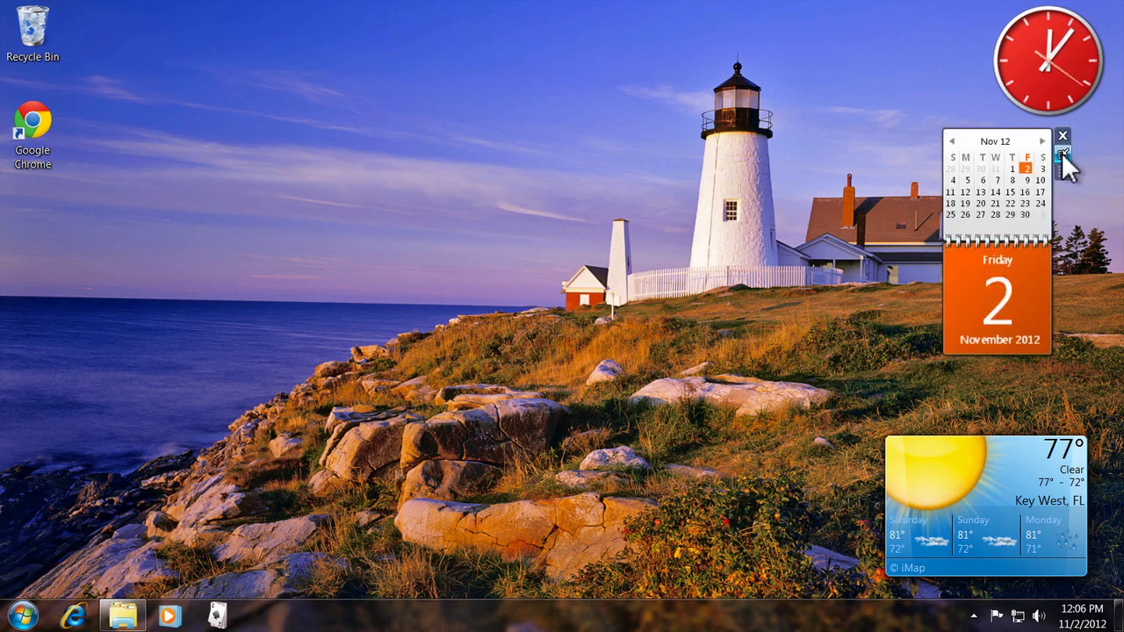
pyautogui.click(1061, 153)
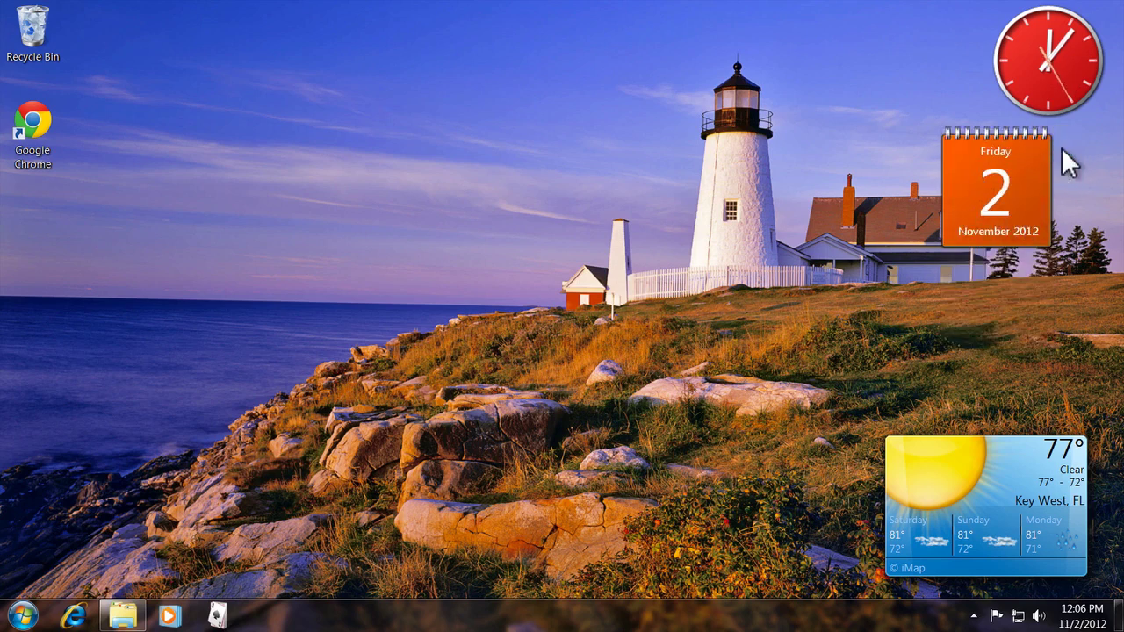
pyautogui.click(1061, 148)
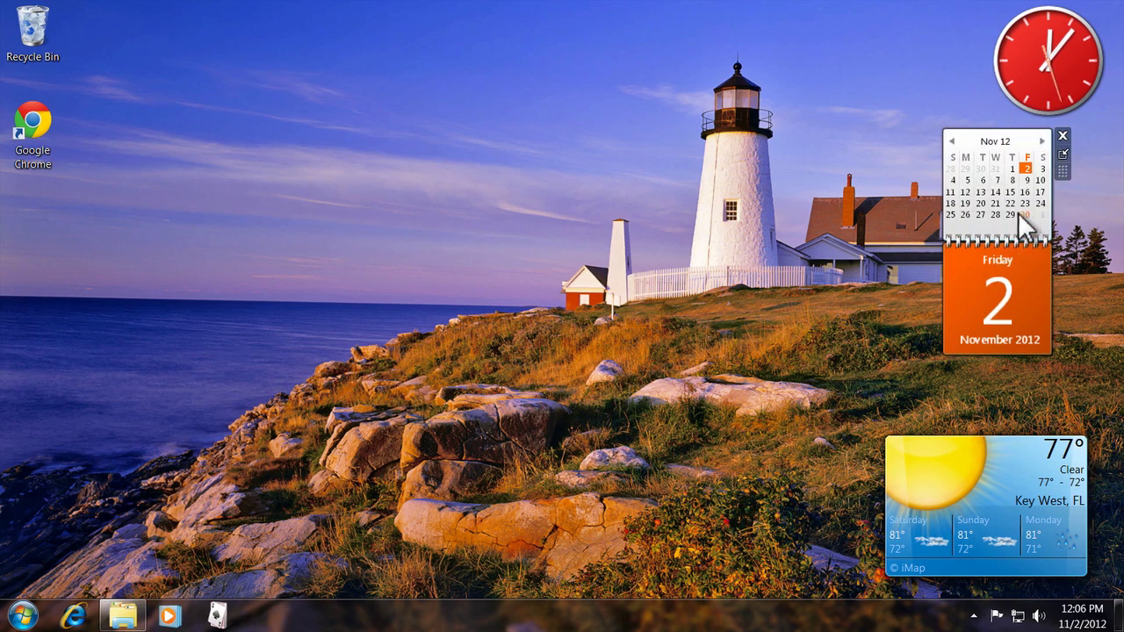
pyautogui.click(1062, 154)
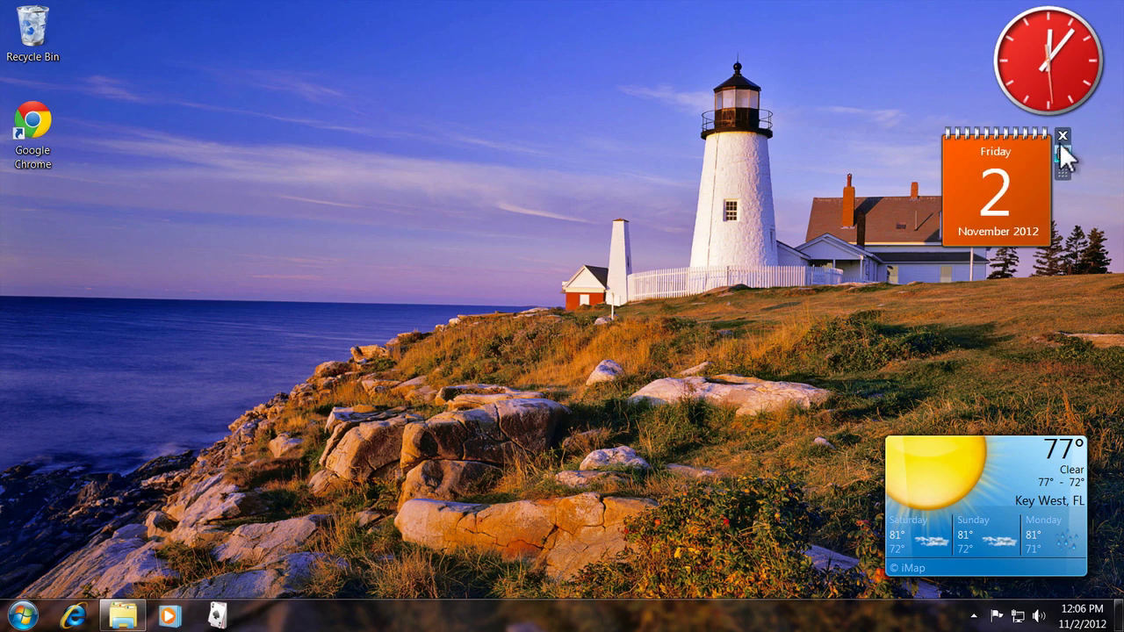
pyautogui.click(1061, 137)
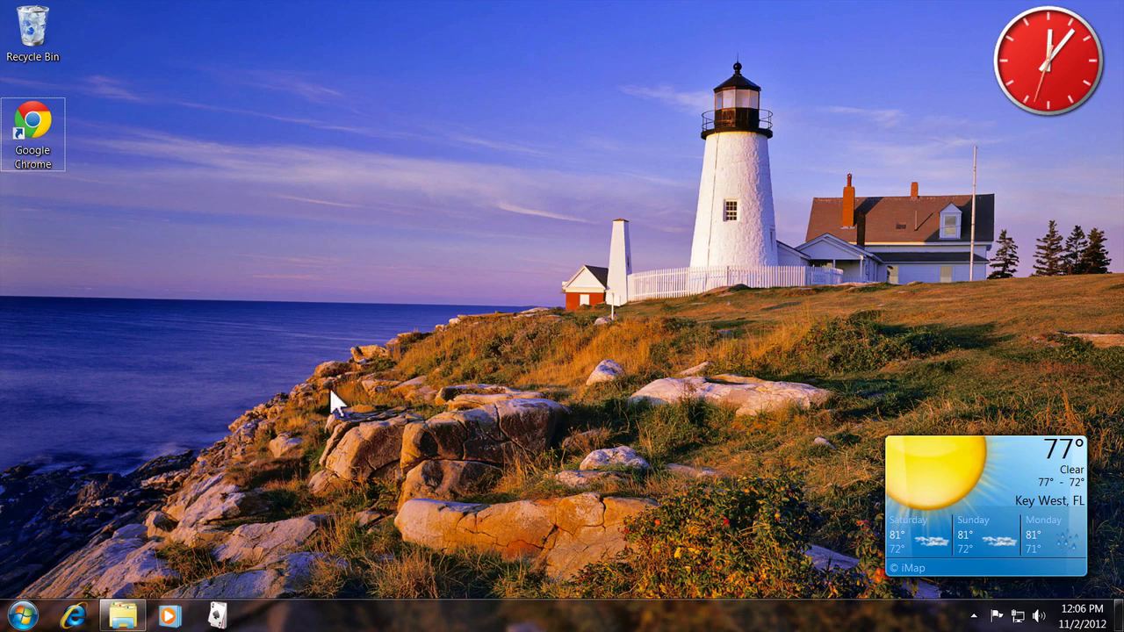
# Launch Internet Explorer, Libraries, Solitaire, Media Player and Chrome, moving Libraries to the right
pyautogui.click(76, 613)
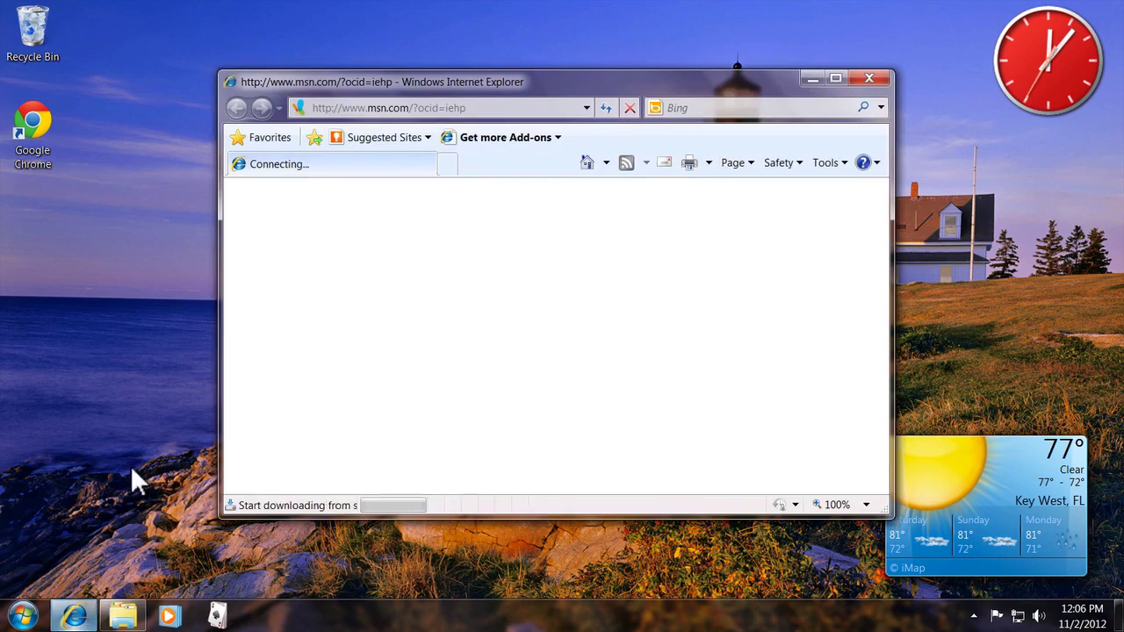
pyautogui.click(129, 612)
pyautogui.click(217, 612)
pyautogui.click(170, 616)
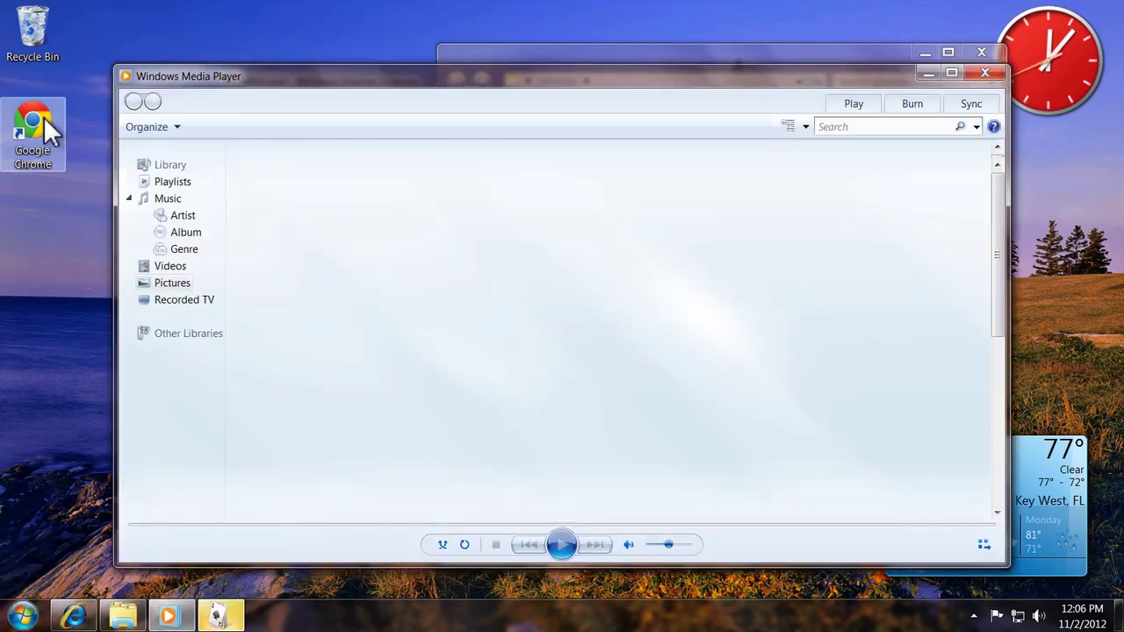
pyautogui.doubleClick(39, 130)
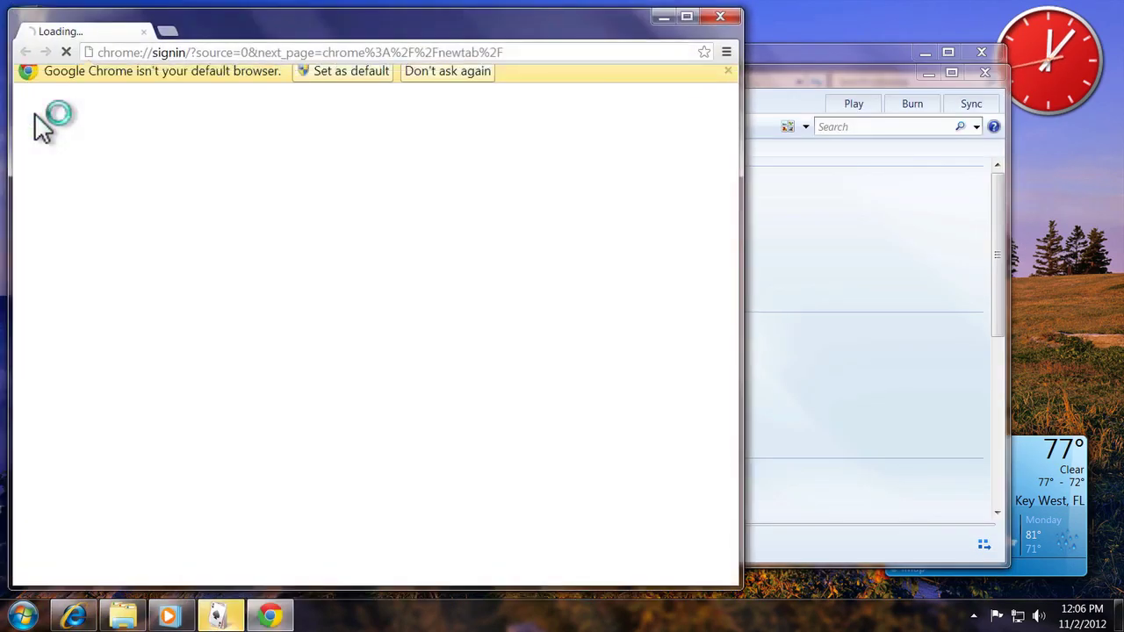
pyautogui.click(771, 55)
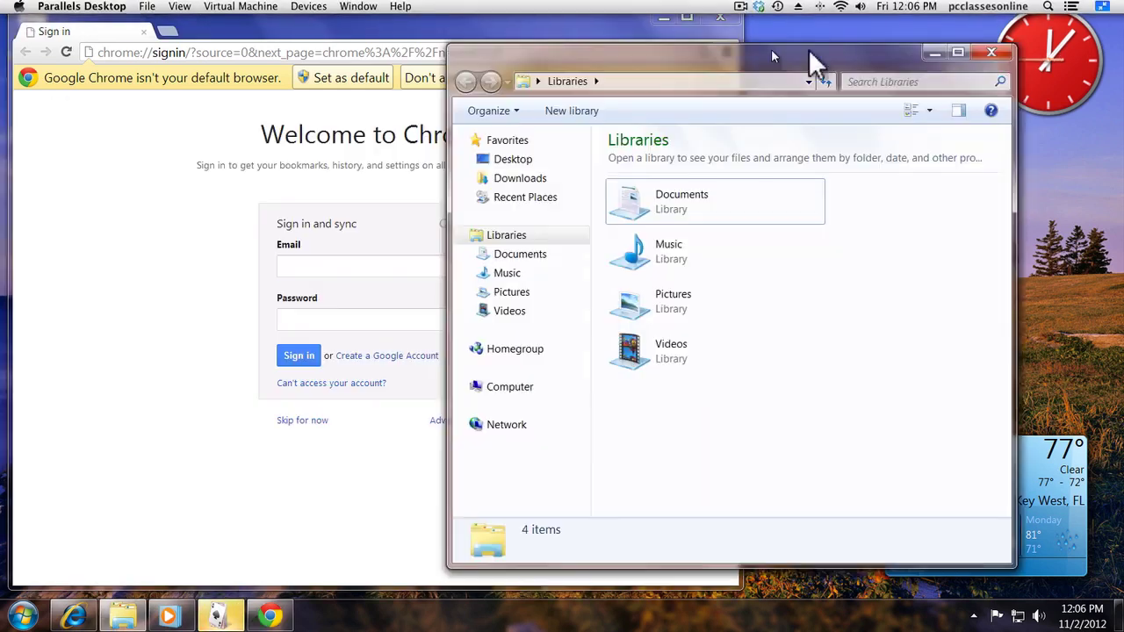
pyautogui.moveTo(771, 54); pyautogui.dragTo(918, 39)
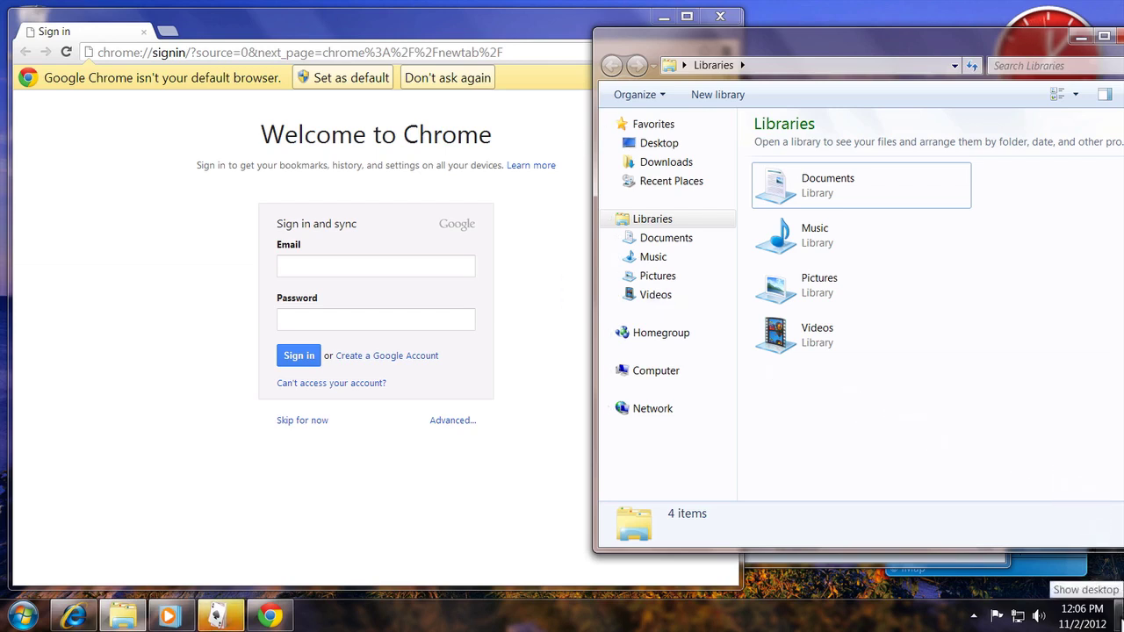
pyautogui.moveTo(1119, 614)
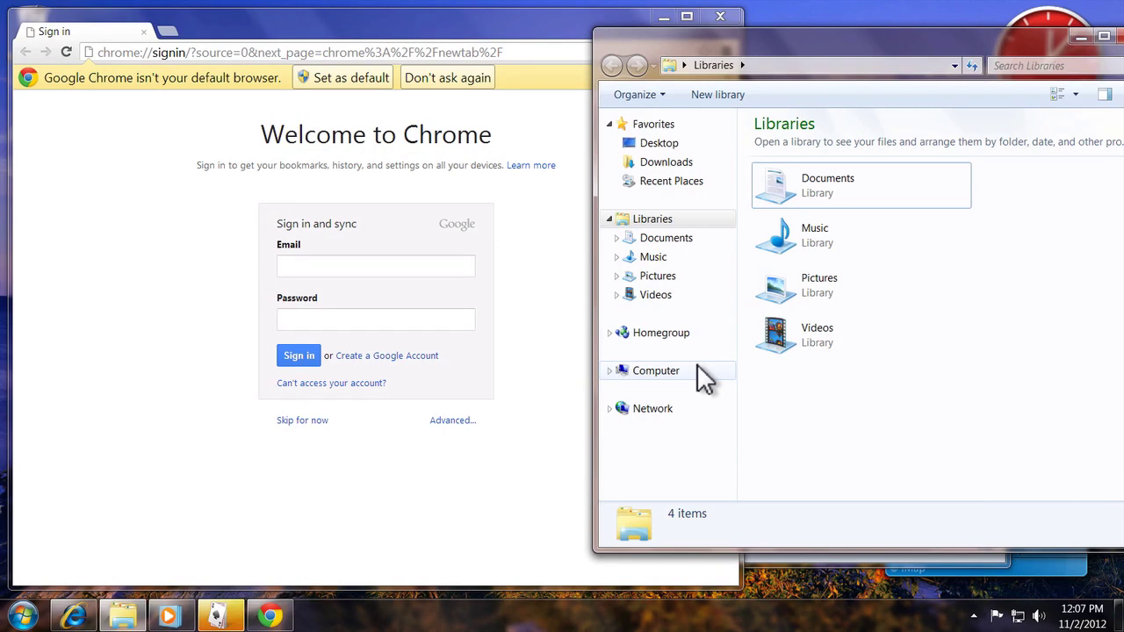
# Shake Chrome to minimize the other windows, then close Chrome, Media Player, Solitaire and Internet Explorer
pyautogui.moveTo(606, 40); pyautogui.dragTo(614, 53)
pyautogui.click(719, 19)
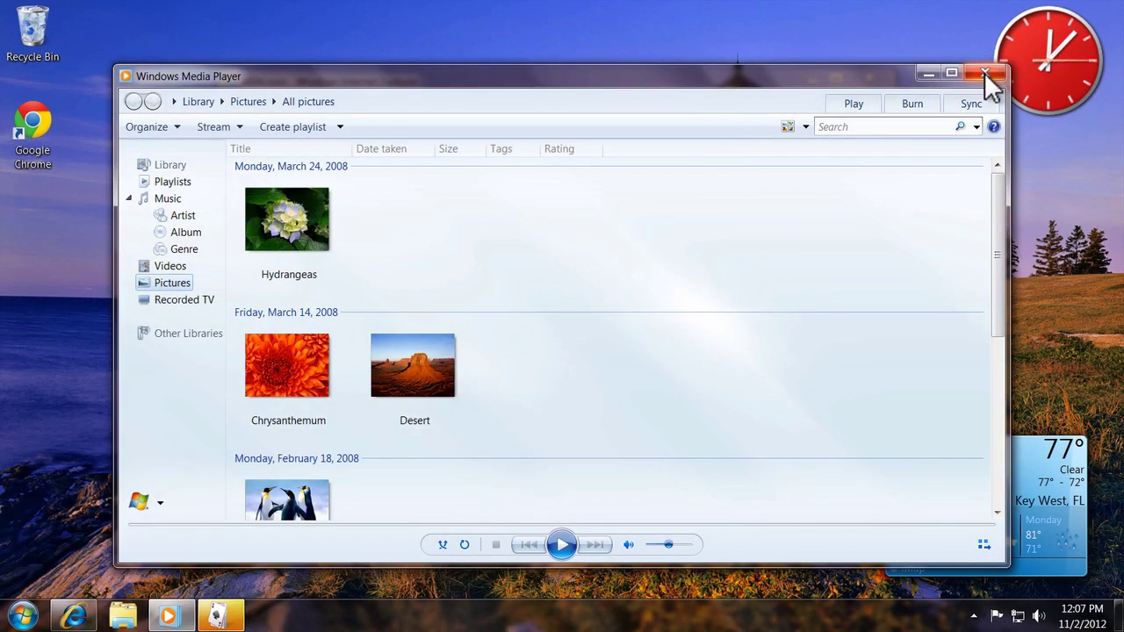
pyautogui.click(985, 75)
pyautogui.click(830, 132)
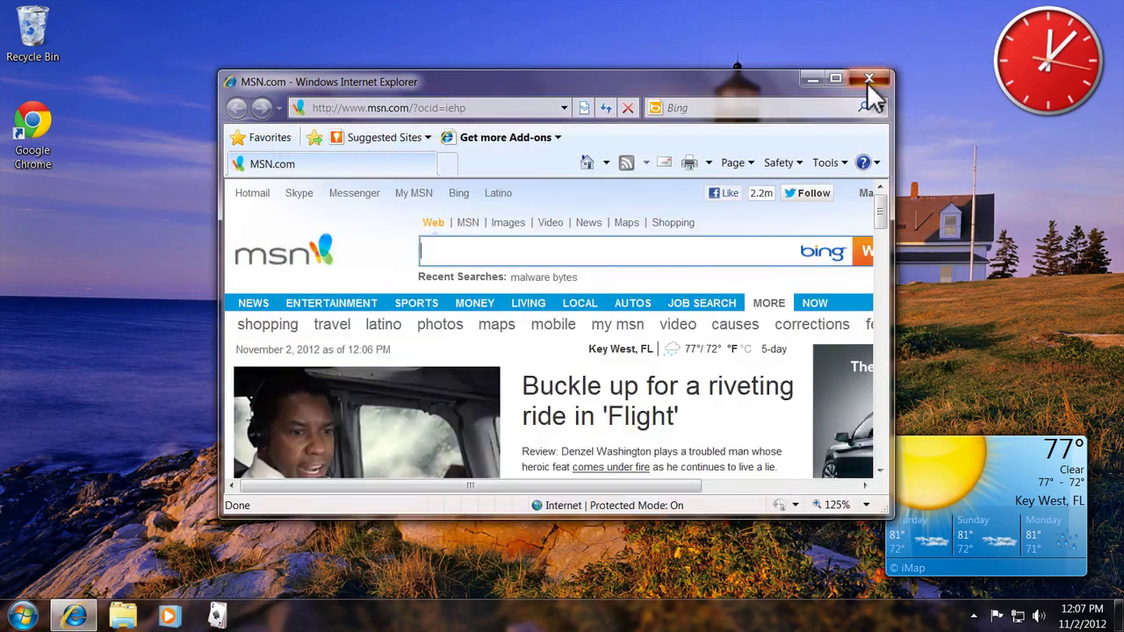
pyautogui.click(869, 80)
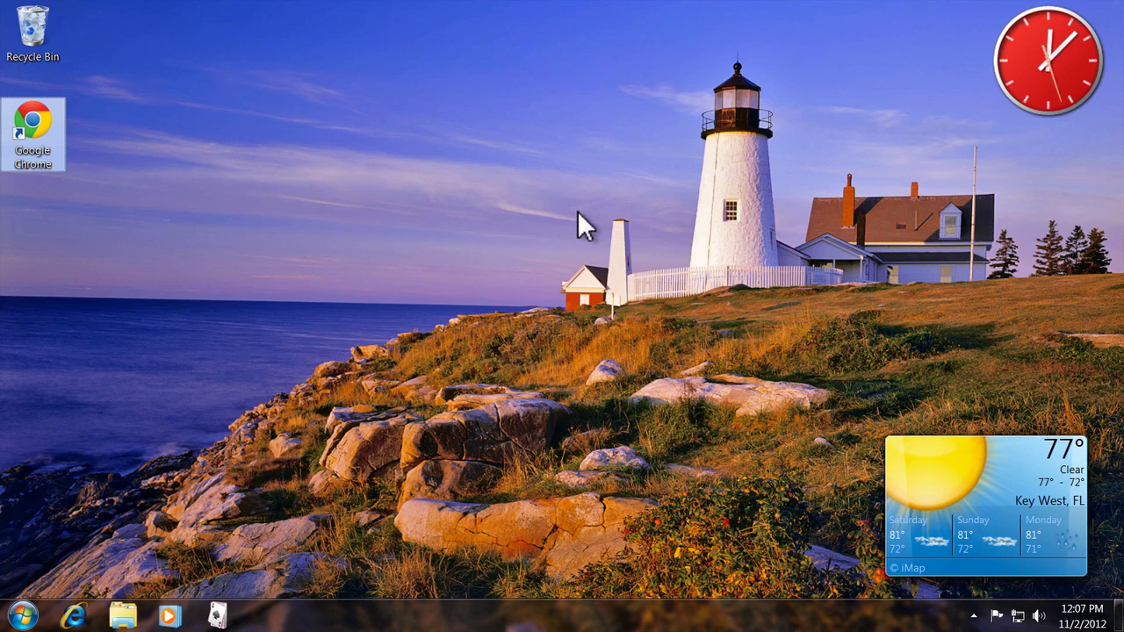
# Open Personalization and apply the Architecture theme, moving the window aside to preview its wallpaper
pyautogui.rightClick(435, 240)
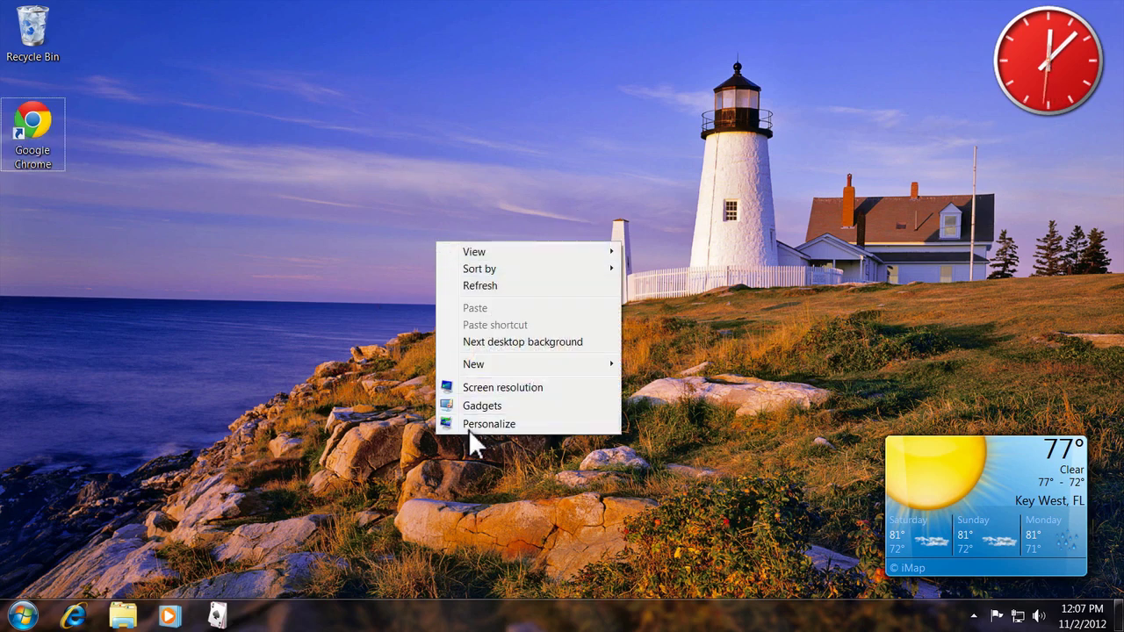
pyautogui.click(529, 422)
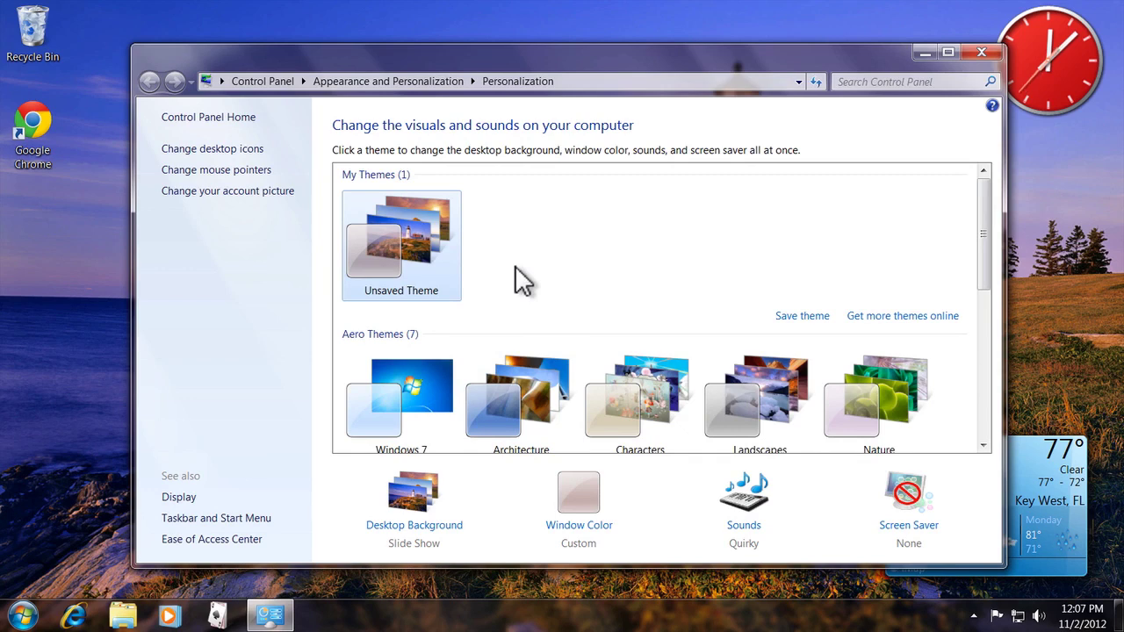
pyautogui.scroll(-1, 523, 281)
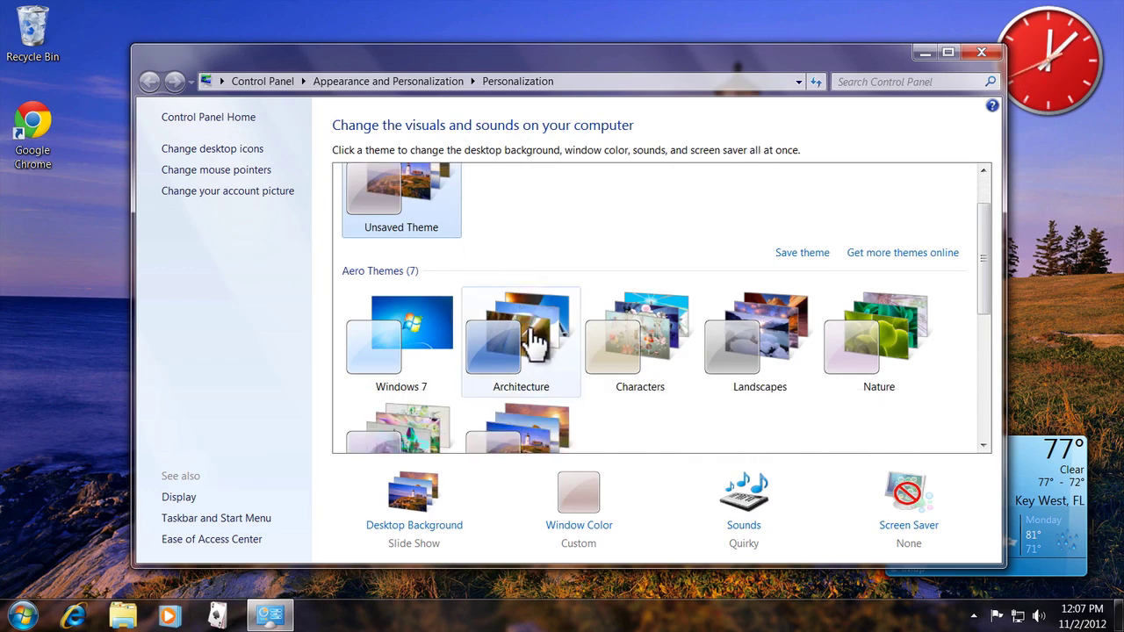
pyautogui.click(533, 338)
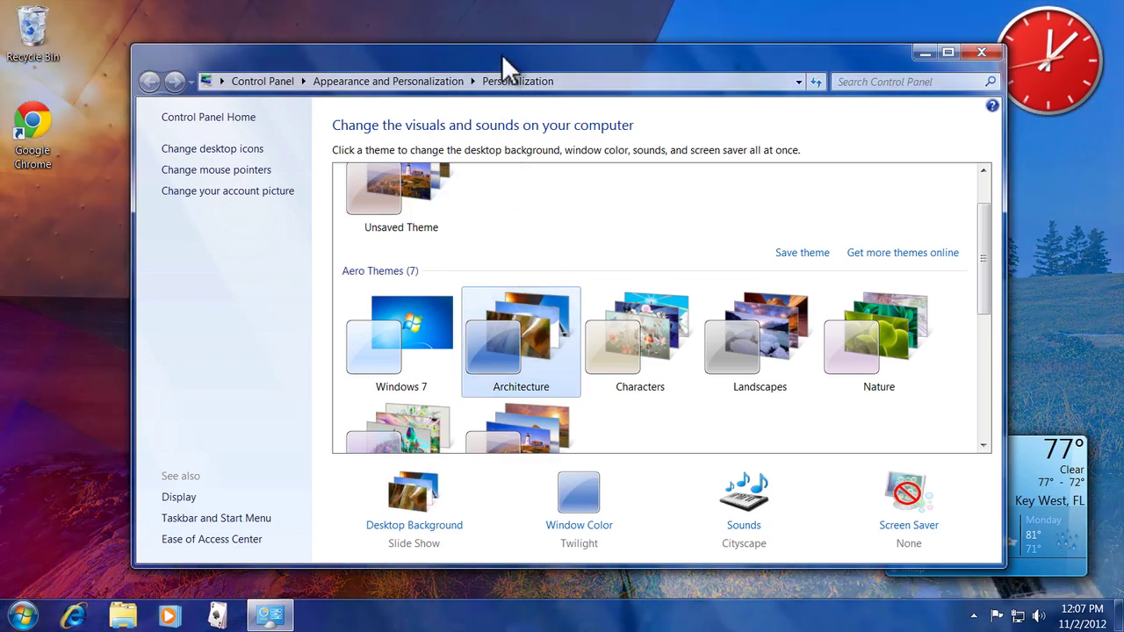
pyautogui.moveTo(501, 50); pyautogui.dragTo(446, 63)
# Try the Characters theme, then settle on the Landscapes theme
pyautogui.click(590, 333)
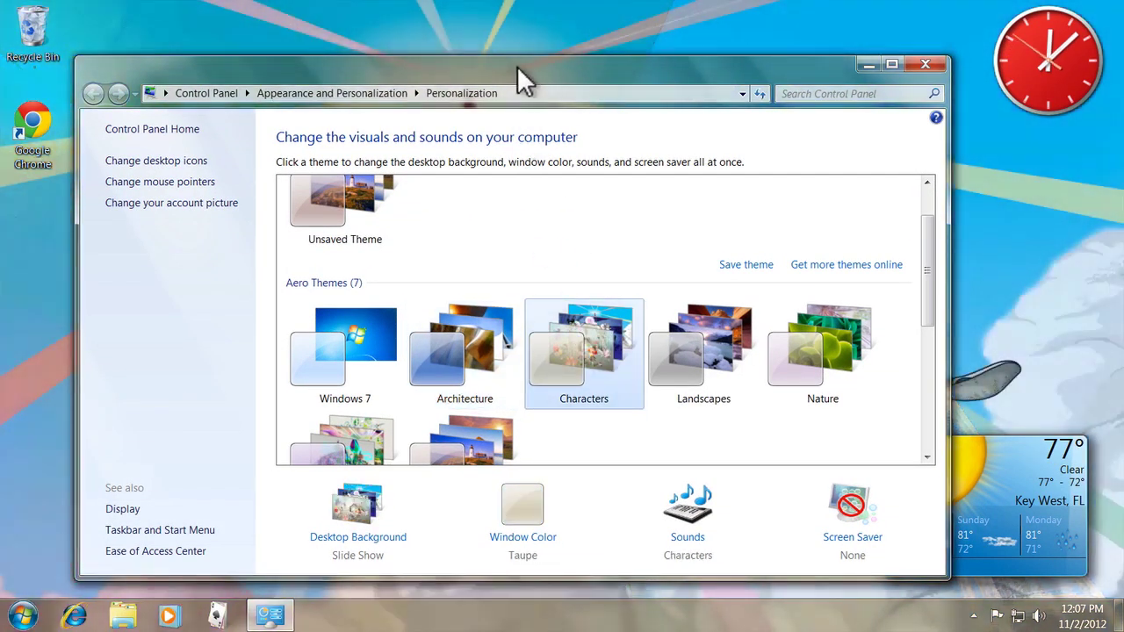
pyautogui.moveTo(517, 66); pyautogui.dragTo(574, 50)
pyautogui.click(714, 334)
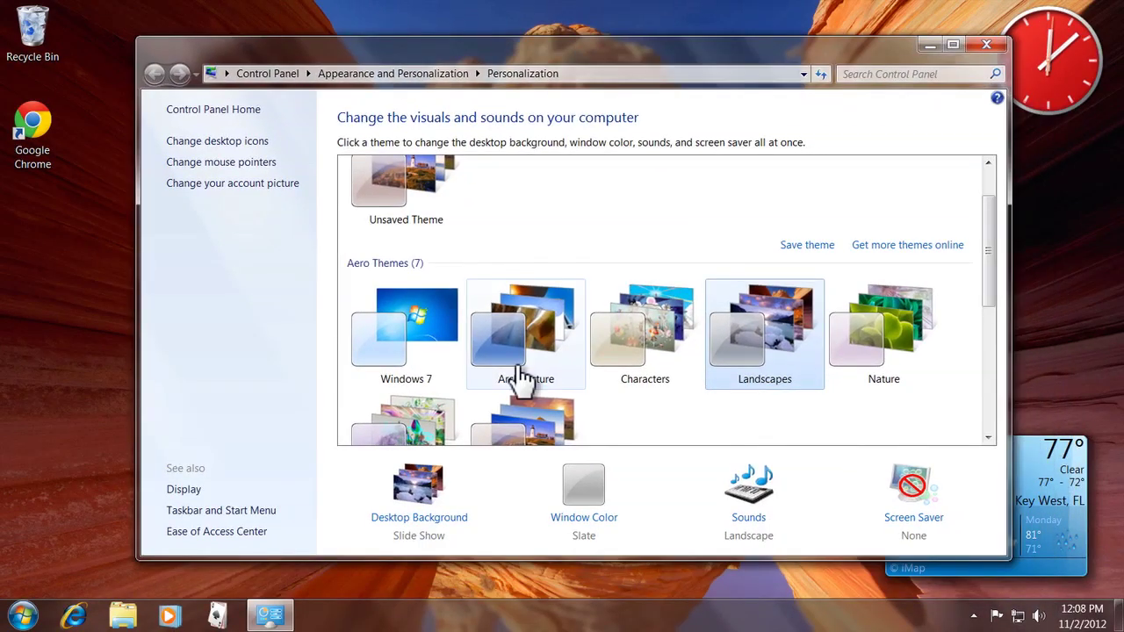
pyautogui.scroll(-3, 523, 376)
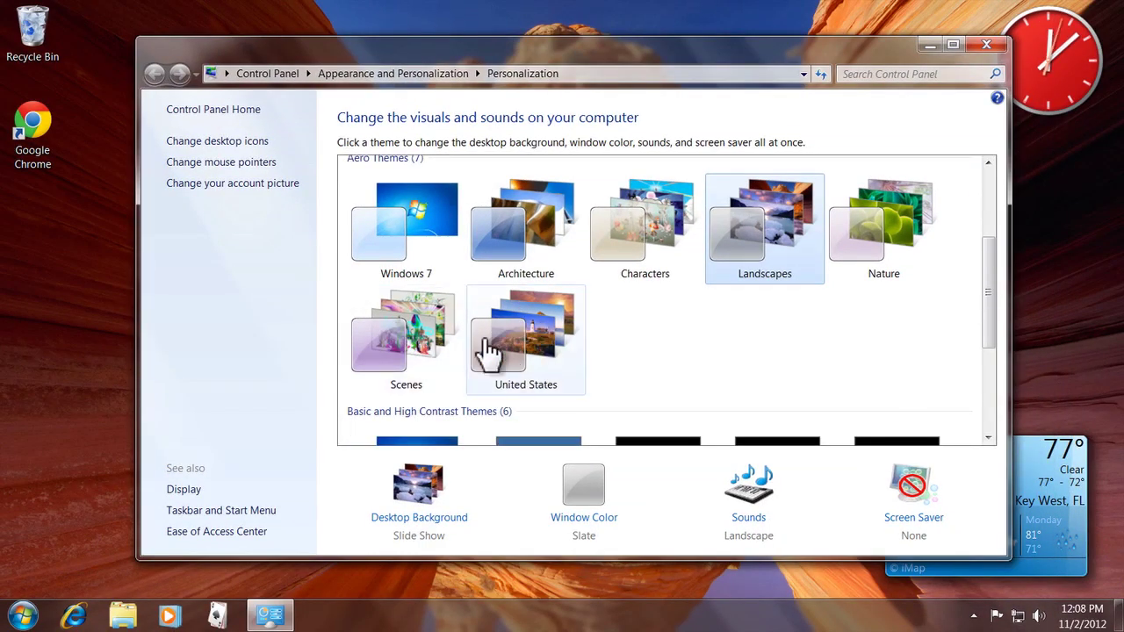
pyautogui.scroll(-4, 645, 323)
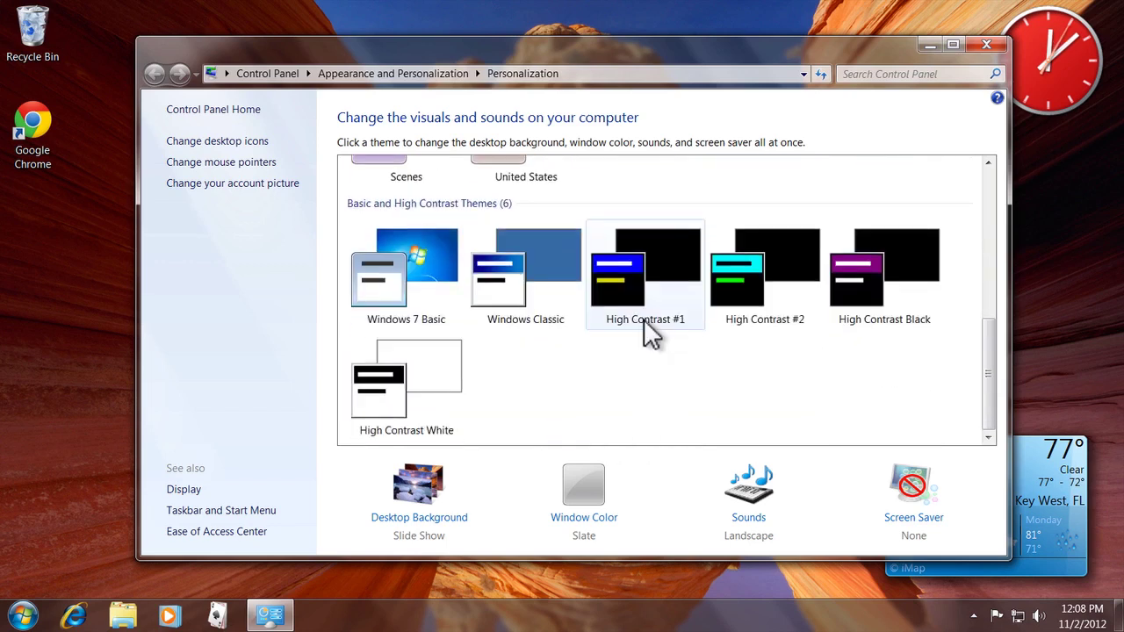
pyautogui.scroll(5, 644, 320)
pyautogui.scroll(-5, 644, 320)
pyautogui.scroll(6, 643, 320)
pyautogui.scroll(1, 644, 320)
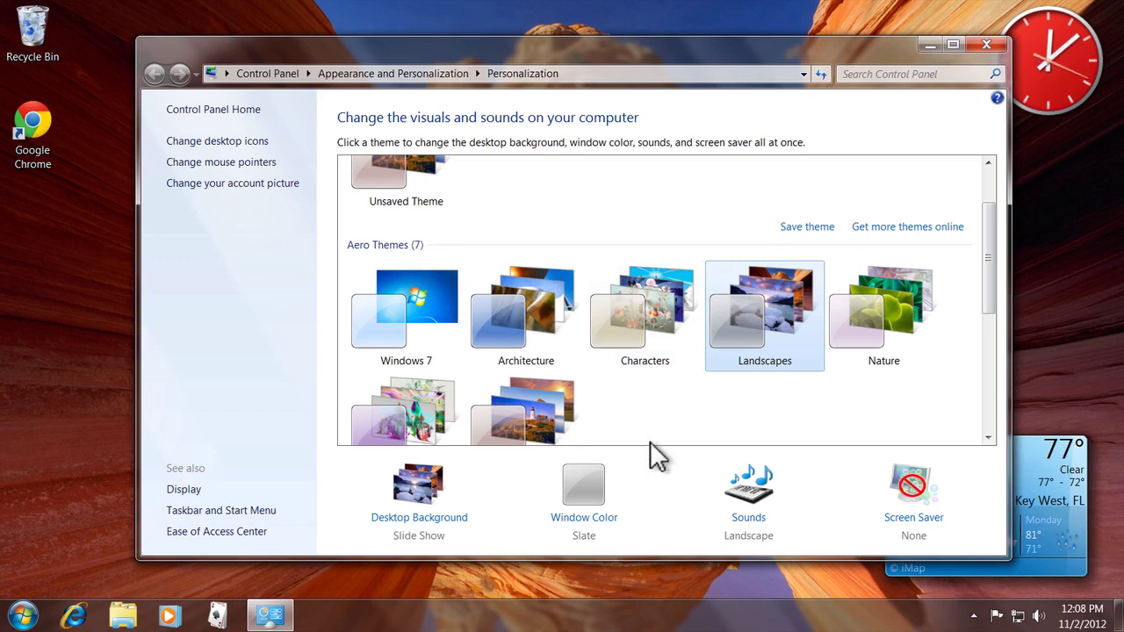
# Switch the sound scheme to Festival, declining to save the previous scheme
pyautogui.click(748, 520)
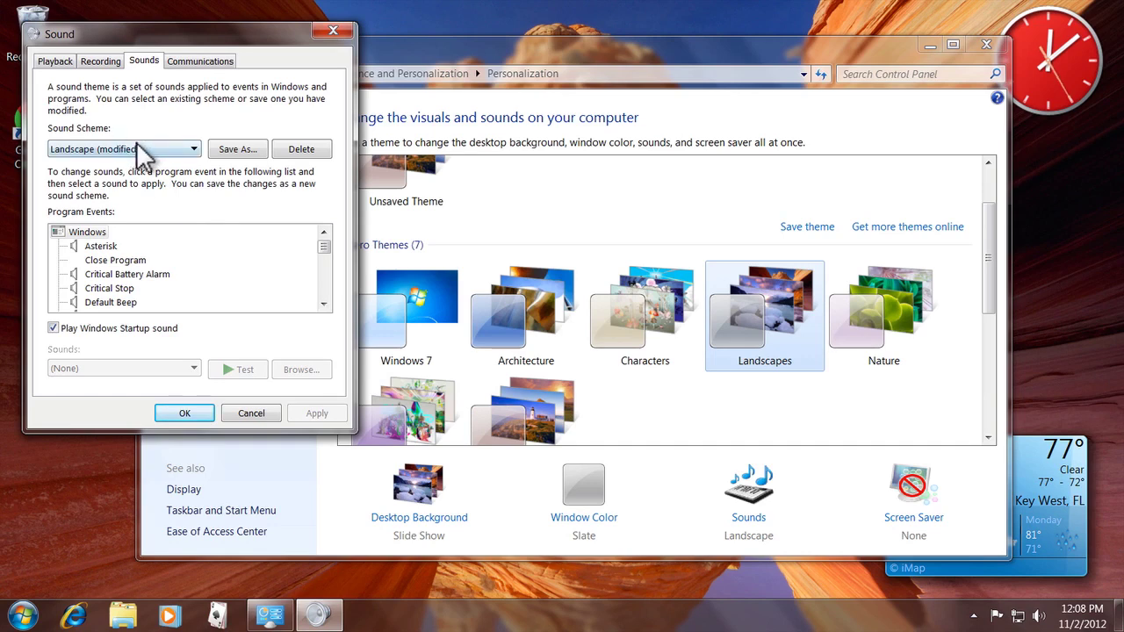
pyautogui.click(138, 148)
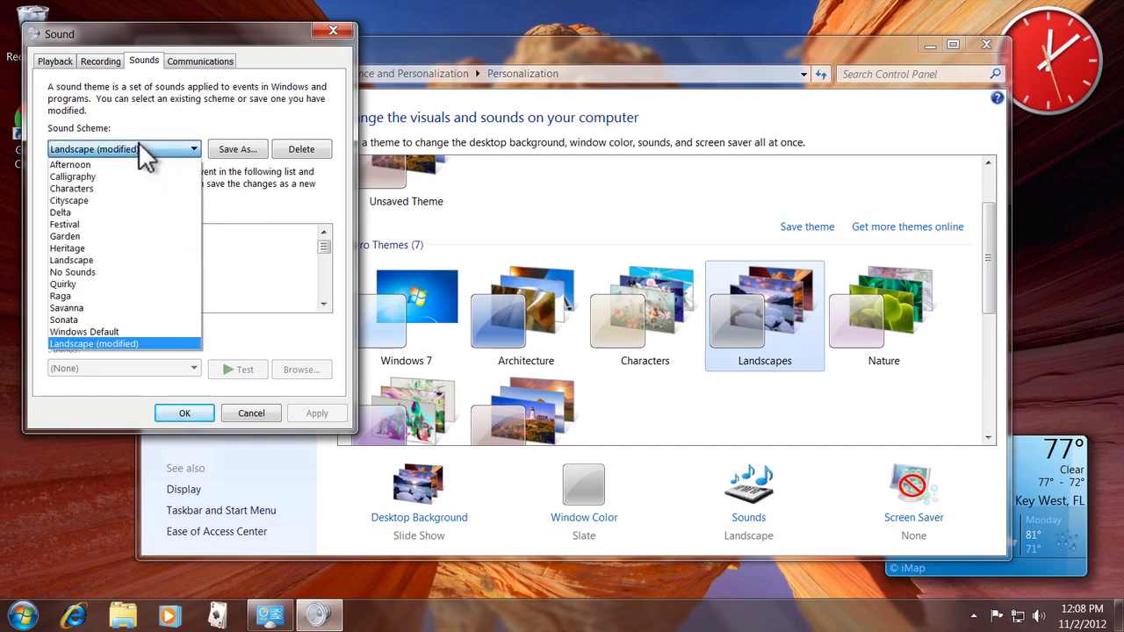
pyautogui.click(128, 234)
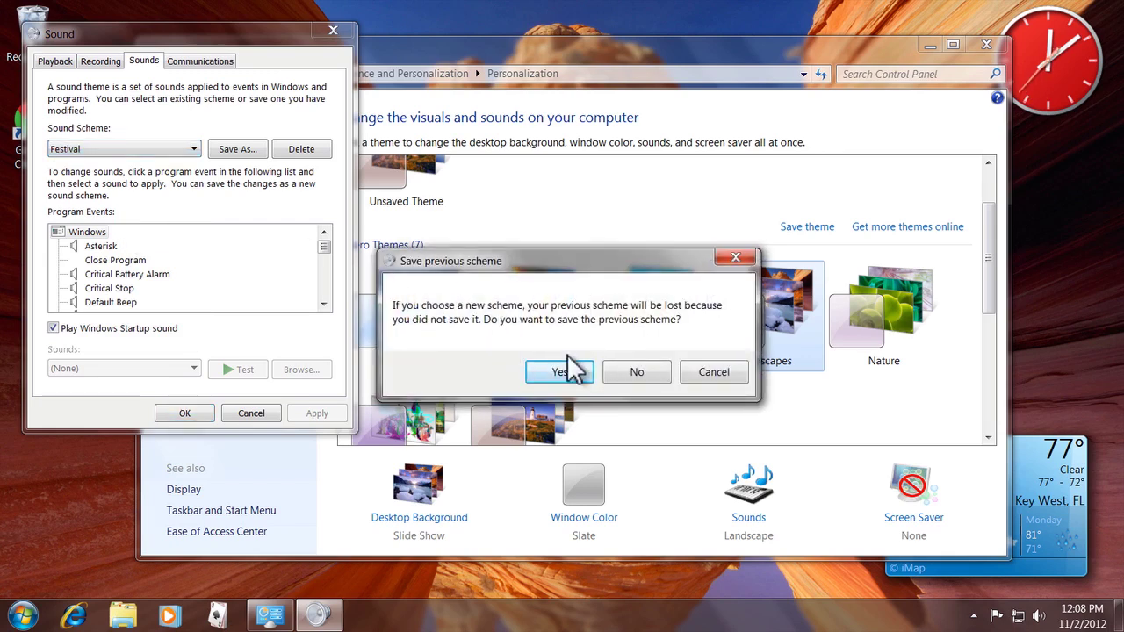
pyautogui.click(620, 371)
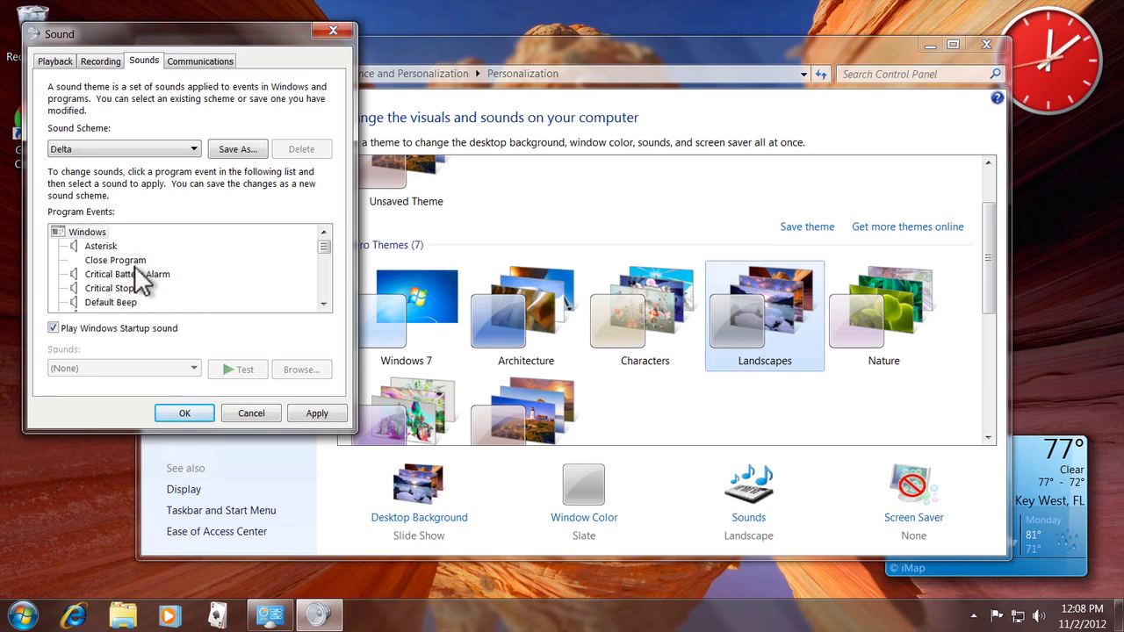
# Preview the Exit Windows and Critical Stop event sounds
pyautogui.moveTo(324, 248); pyautogui.dragTo(326, 258)
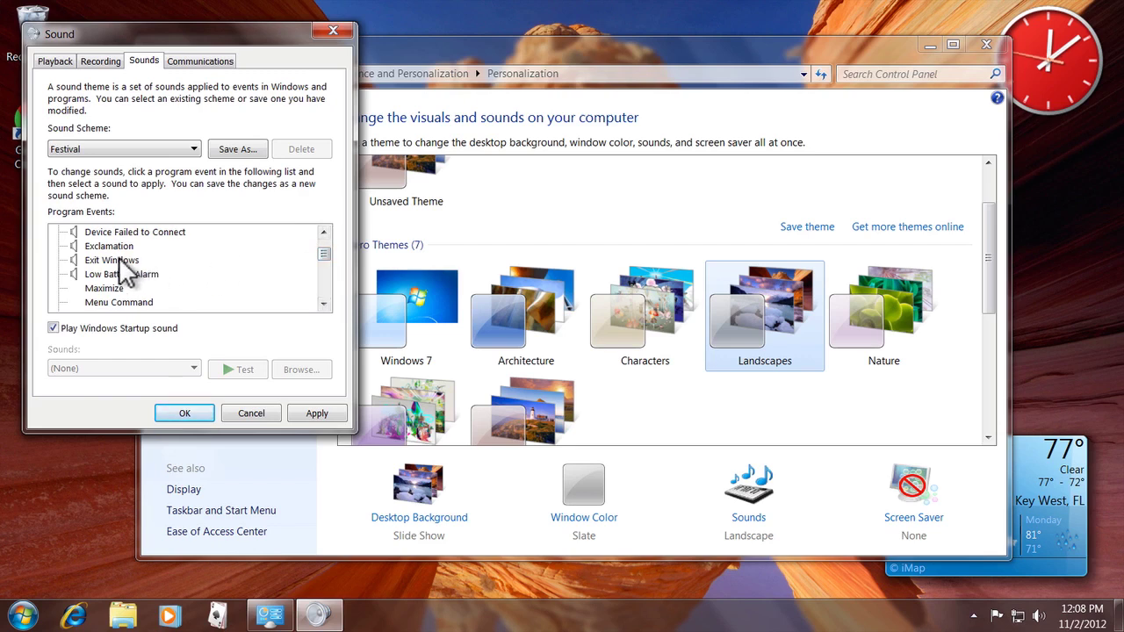
pyautogui.click(106, 261)
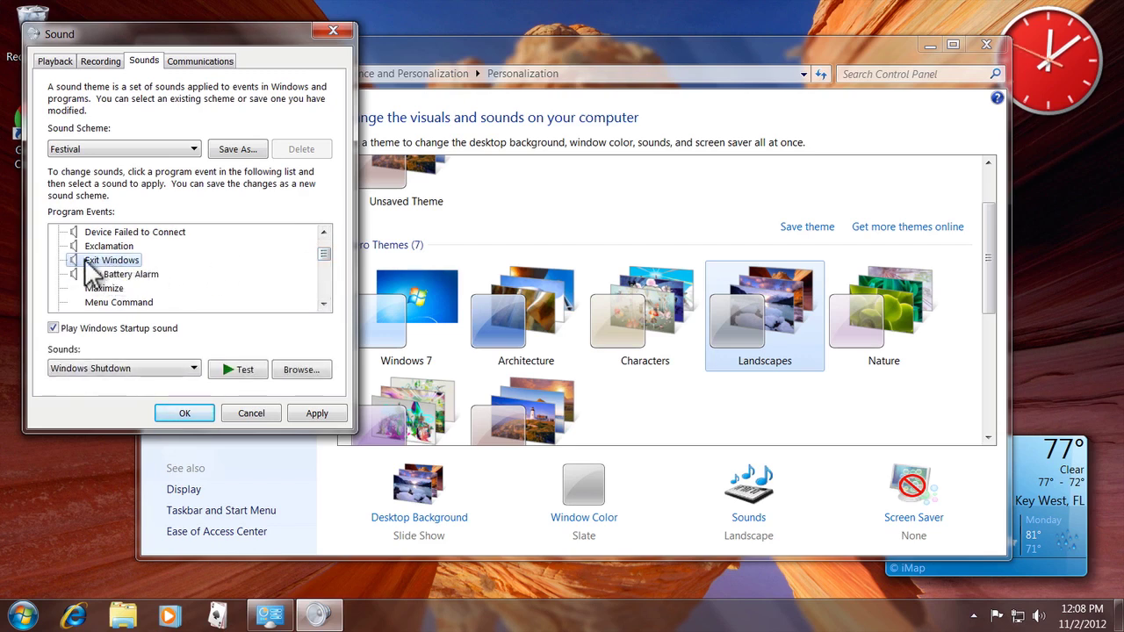
pyautogui.click(218, 370)
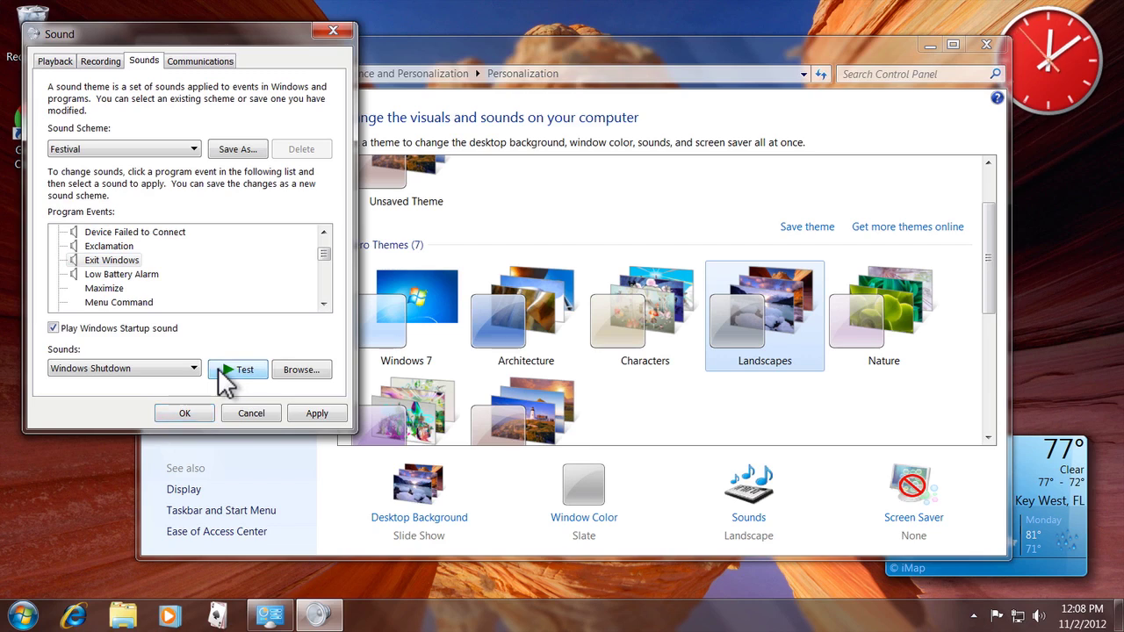
pyautogui.click(324, 233)
pyautogui.click(324, 233)
pyautogui.click(324, 233)
pyautogui.click(324, 233)
pyautogui.click(324, 233)
pyautogui.click(132, 246)
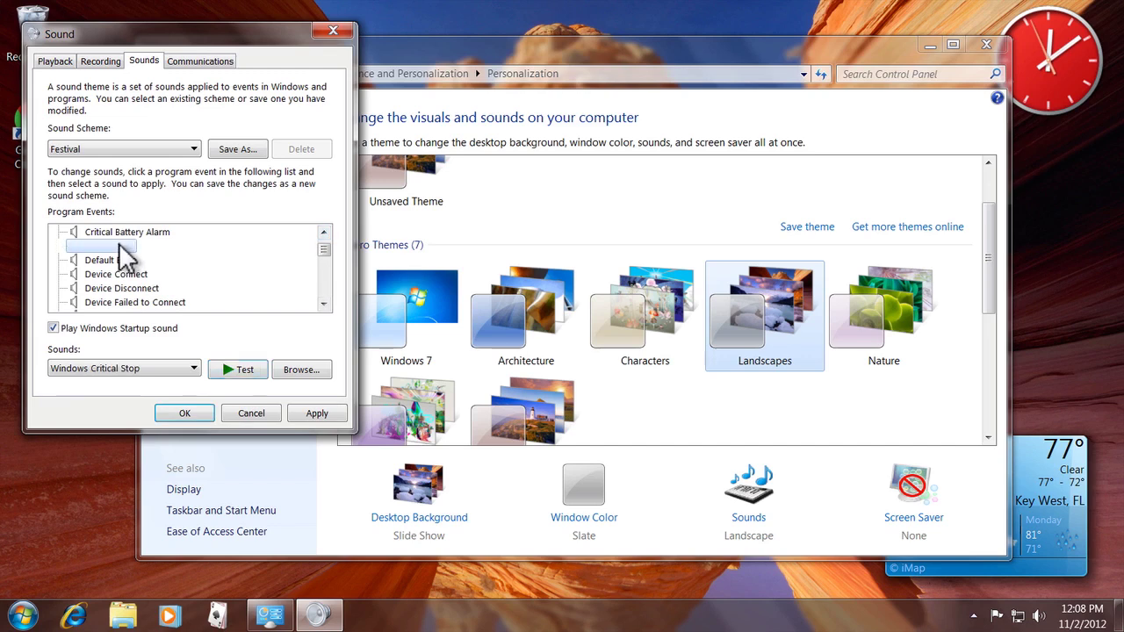
pyautogui.click(230, 372)
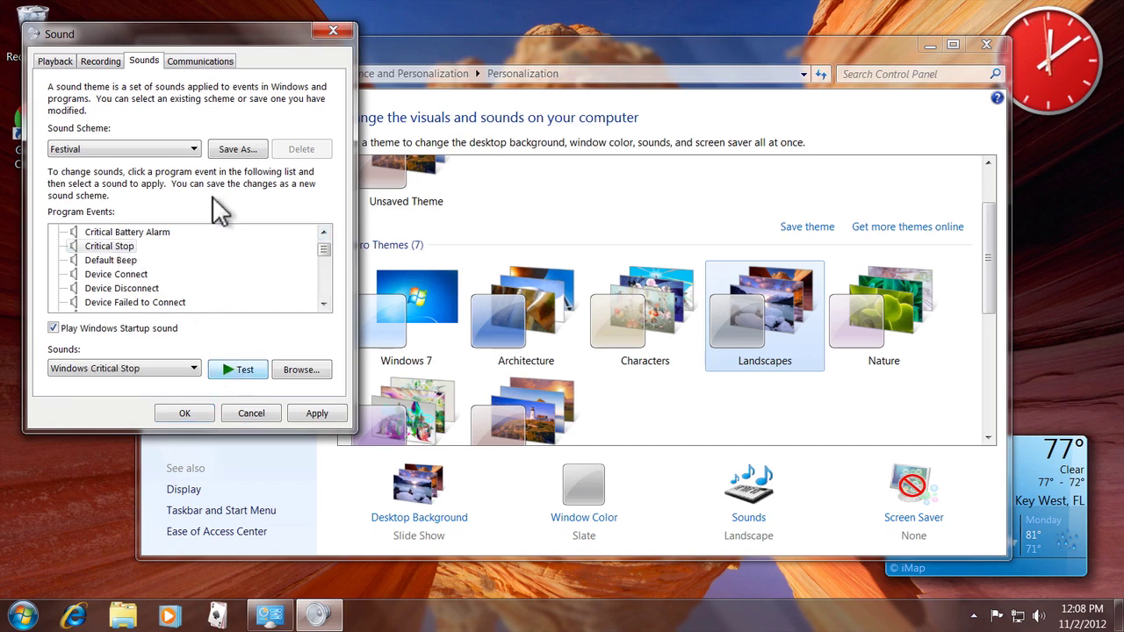
# Switch the sound scheme back to Landscape, apply it and close the Sound settings
pyautogui.click(180, 148)
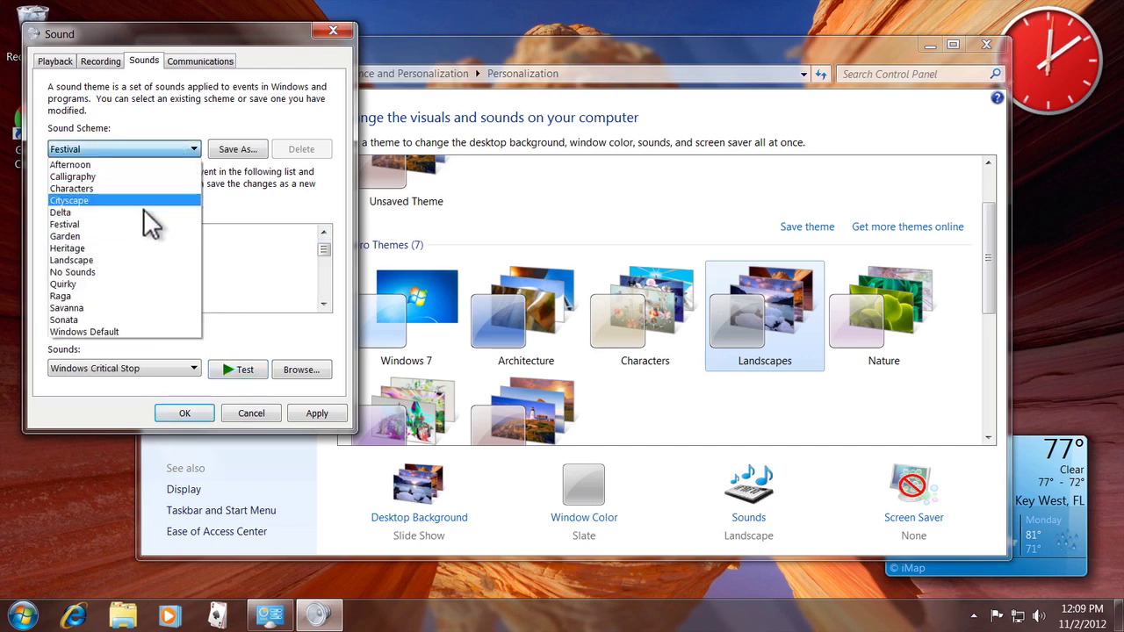
pyautogui.click(117, 260)
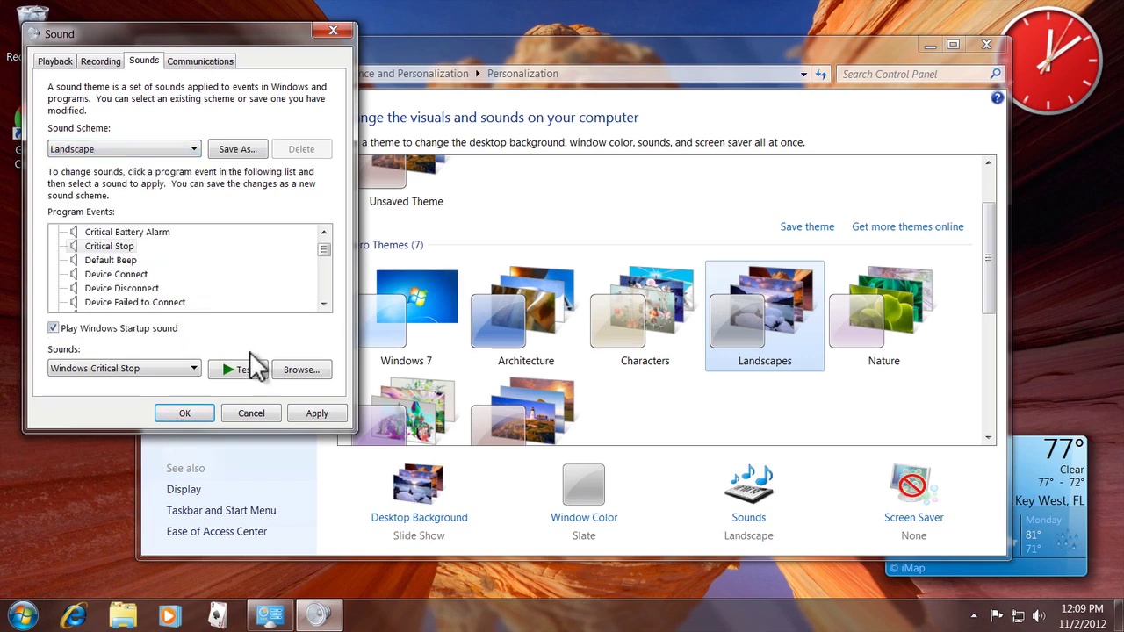
pyautogui.click(315, 412)
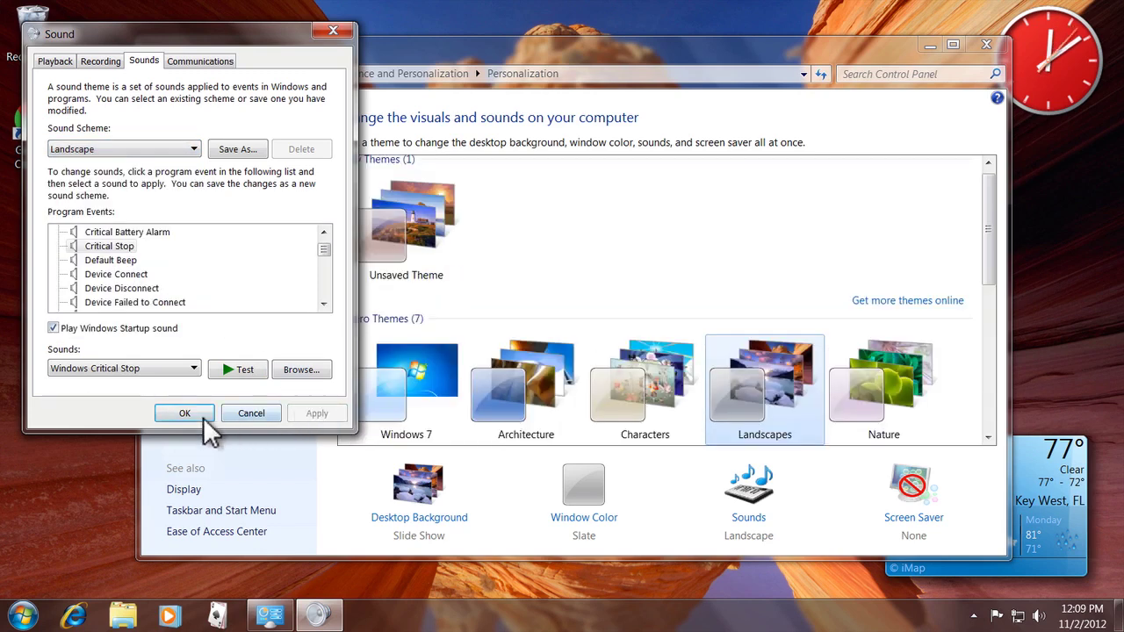
pyautogui.click(195, 414)
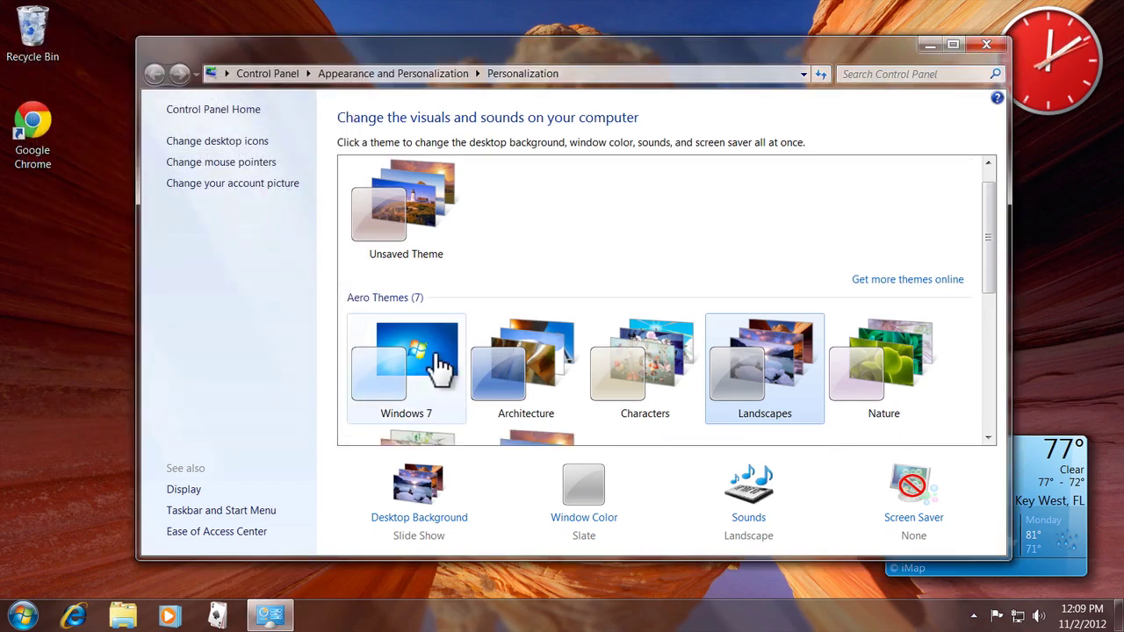
pyautogui.scroll(-3, 451, 362)
pyautogui.scroll(-6, 452, 362)
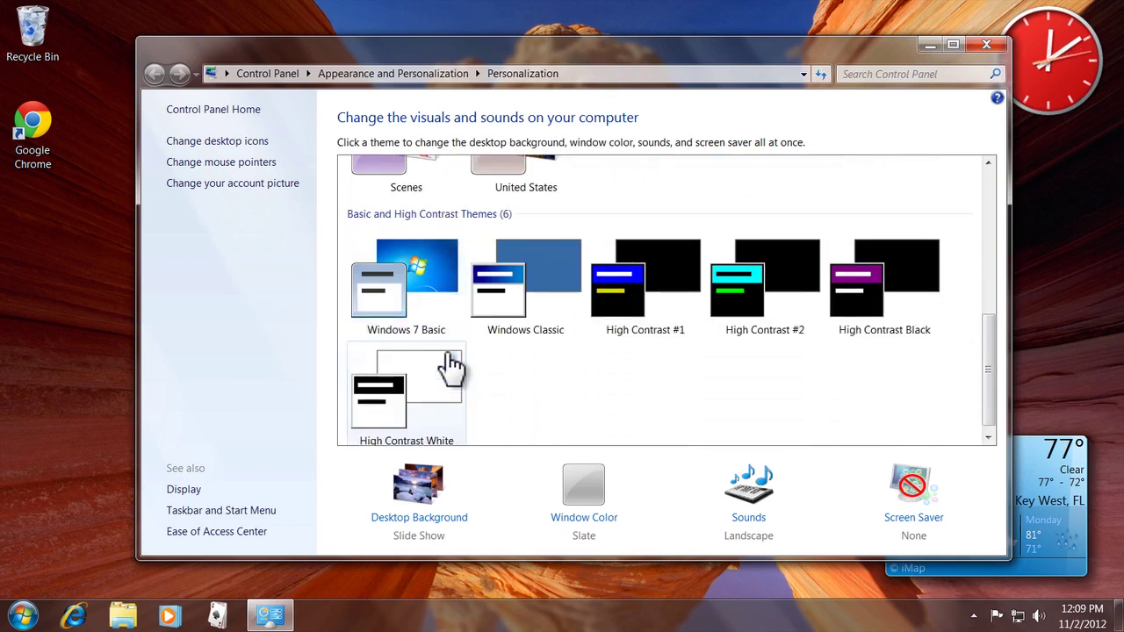
pyautogui.scroll(8, 451, 362)
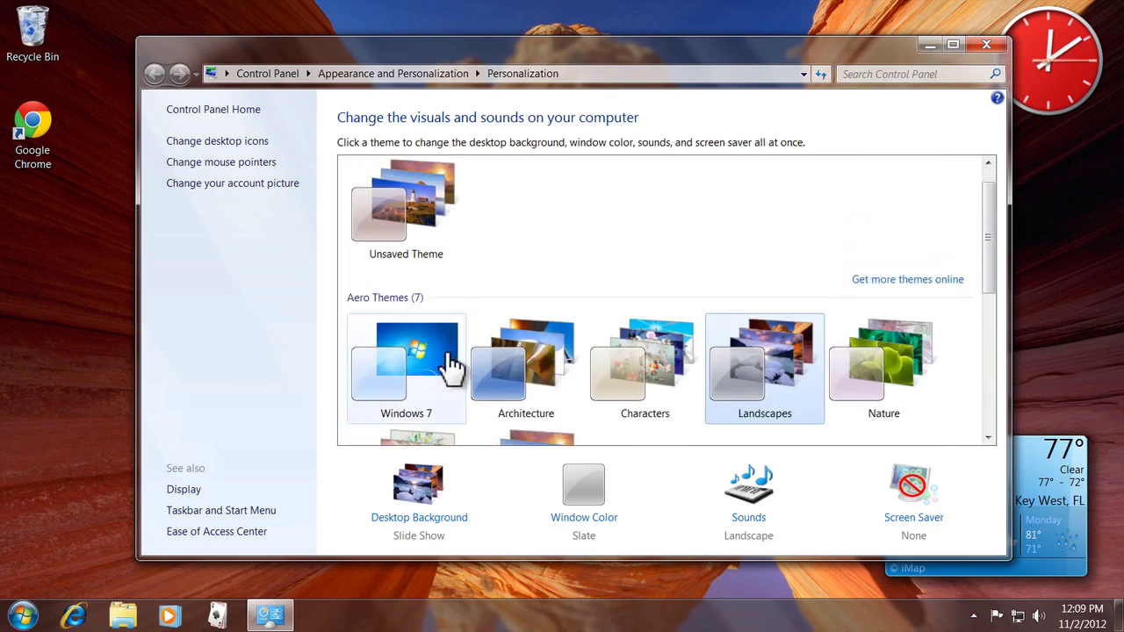
pyautogui.scroll(-1, 450, 365)
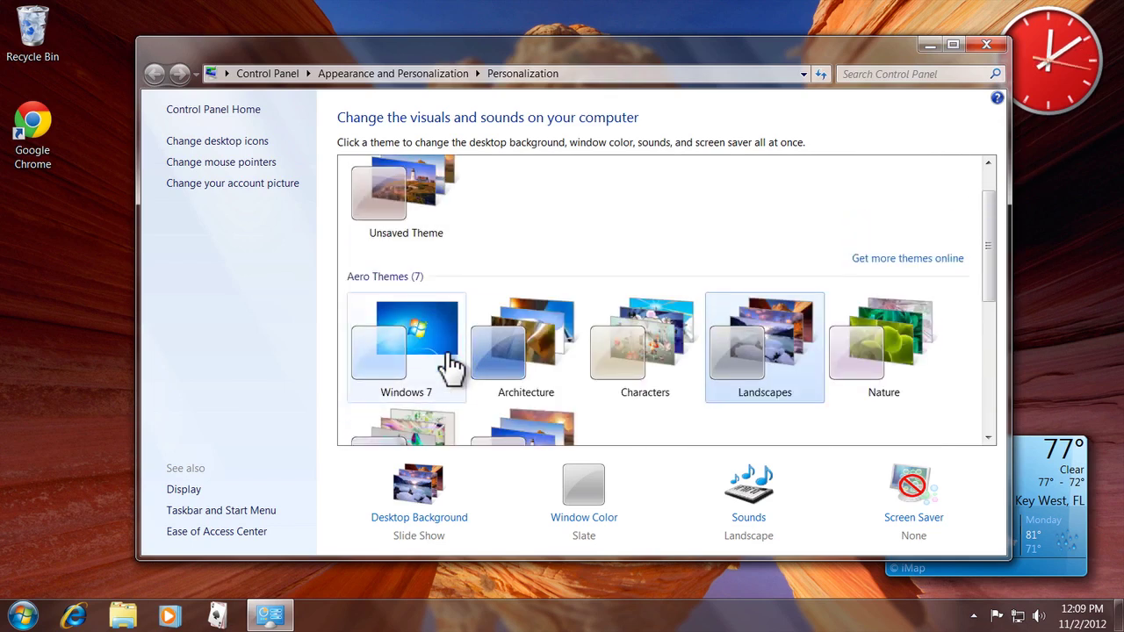
pyautogui.scroll(1, 450, 365)
pyautogui.scroll(1, 450, 364)
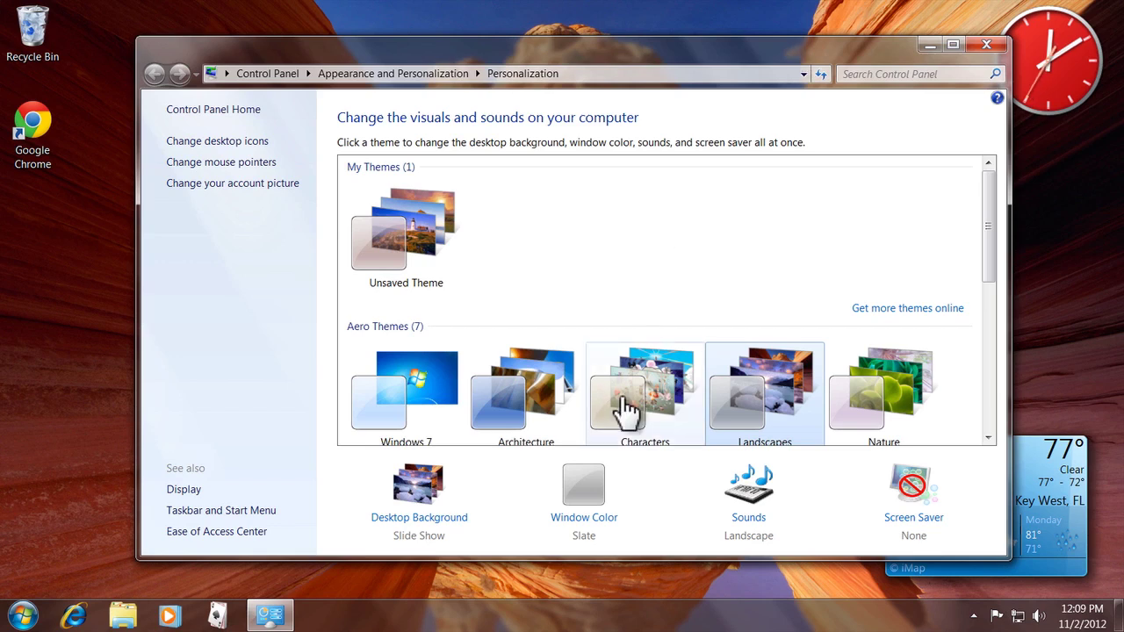
# Try Twilight, Leaf and Fuchsia window colours, then save Twilight and scroll the themes list
pyautogui.click(583, 500)
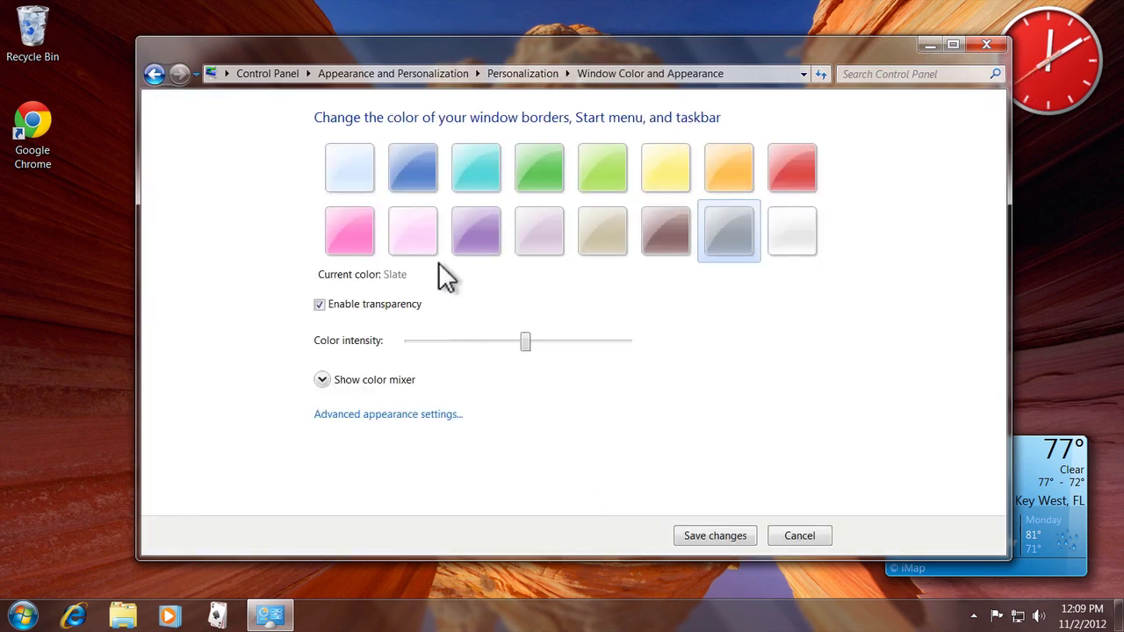
pyautogui.click(406, 154)
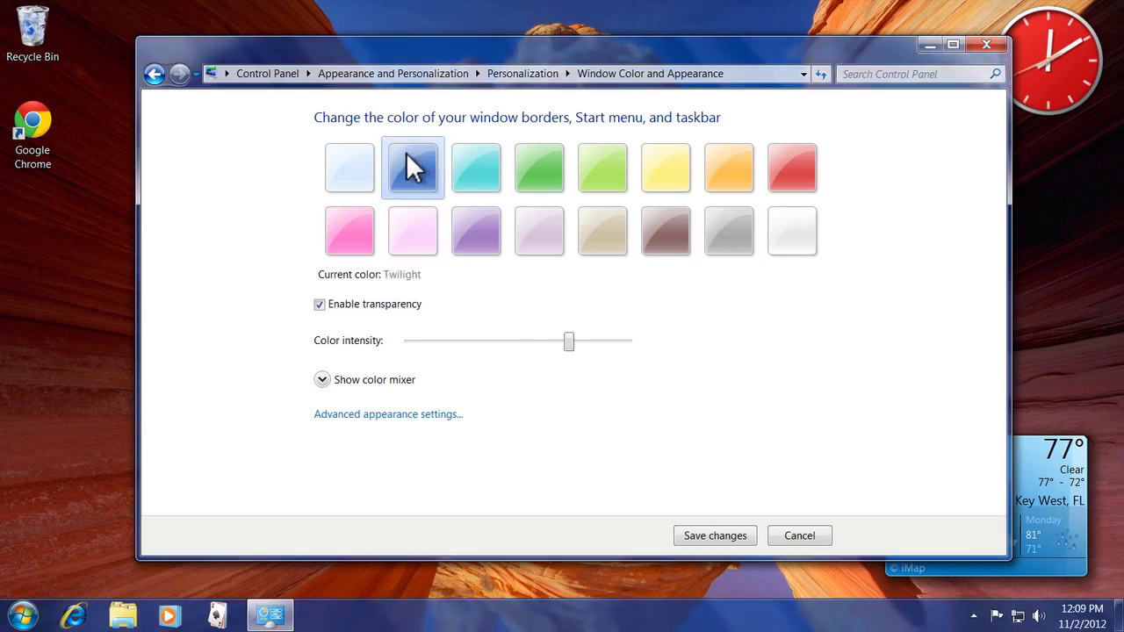
pyautogui.click(537, 155)
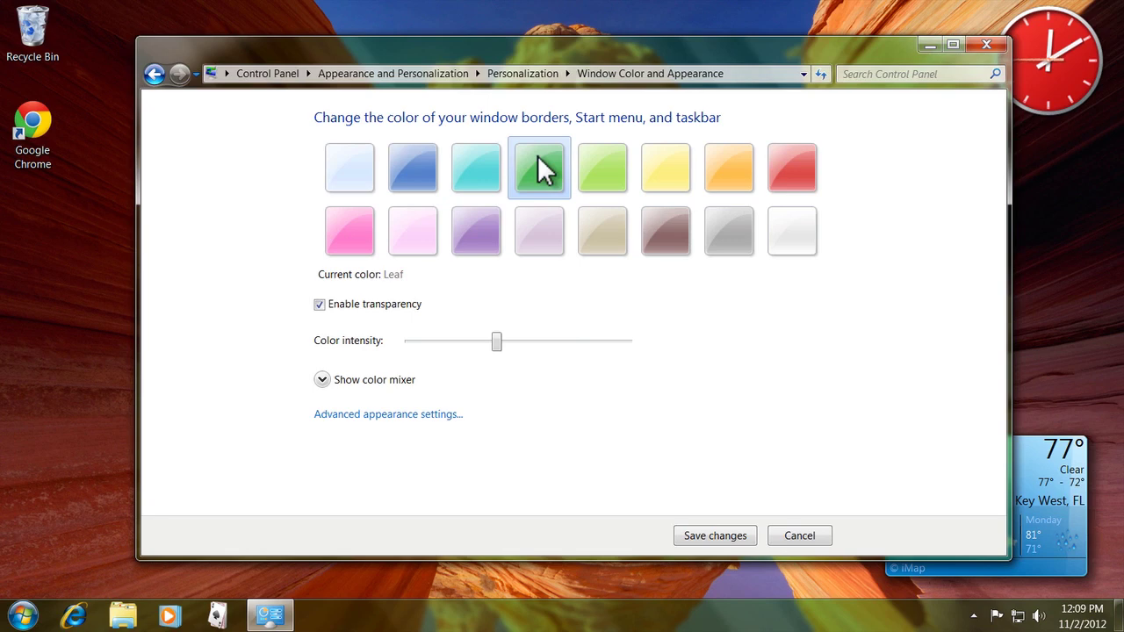
pyautogui.click(362, 235)
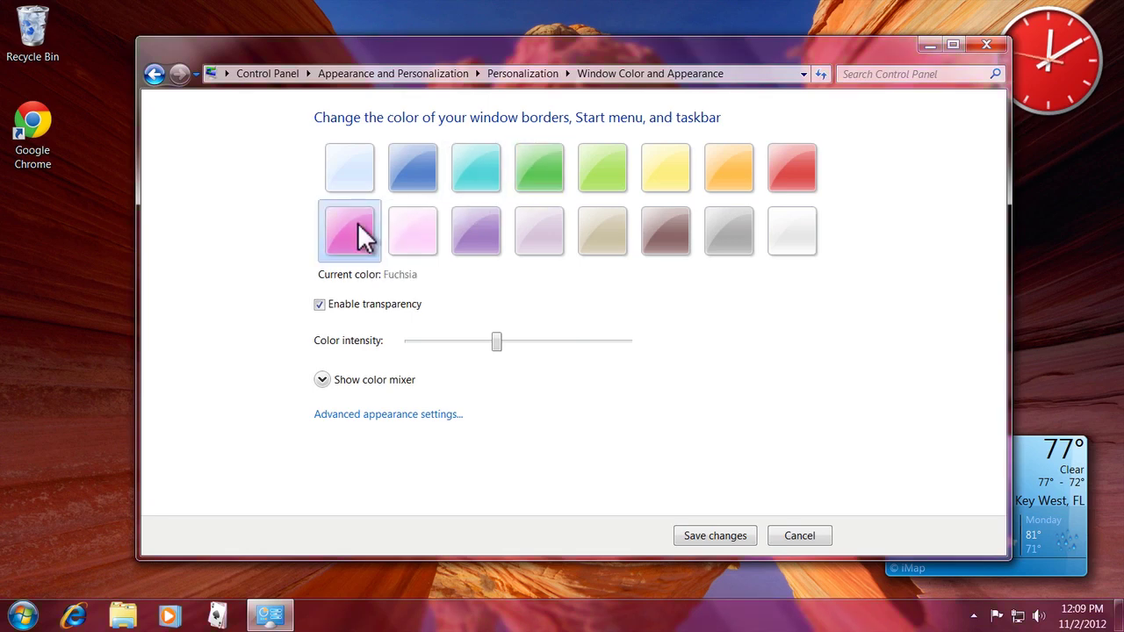
pyautogui.click(410, 165)
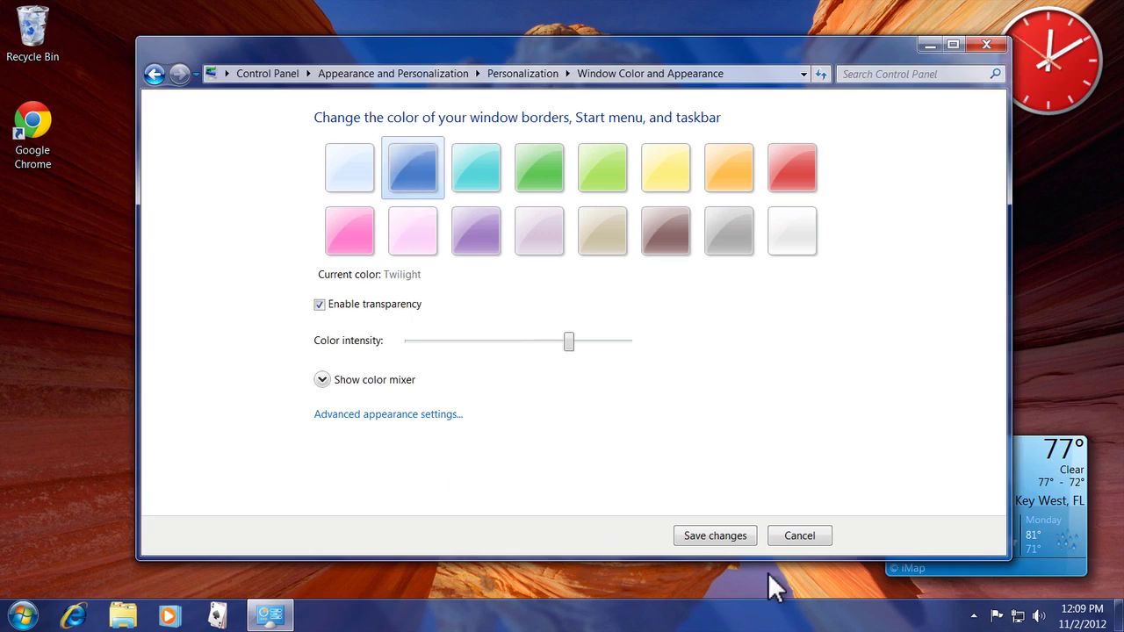
pyautogui.click(718, 535)
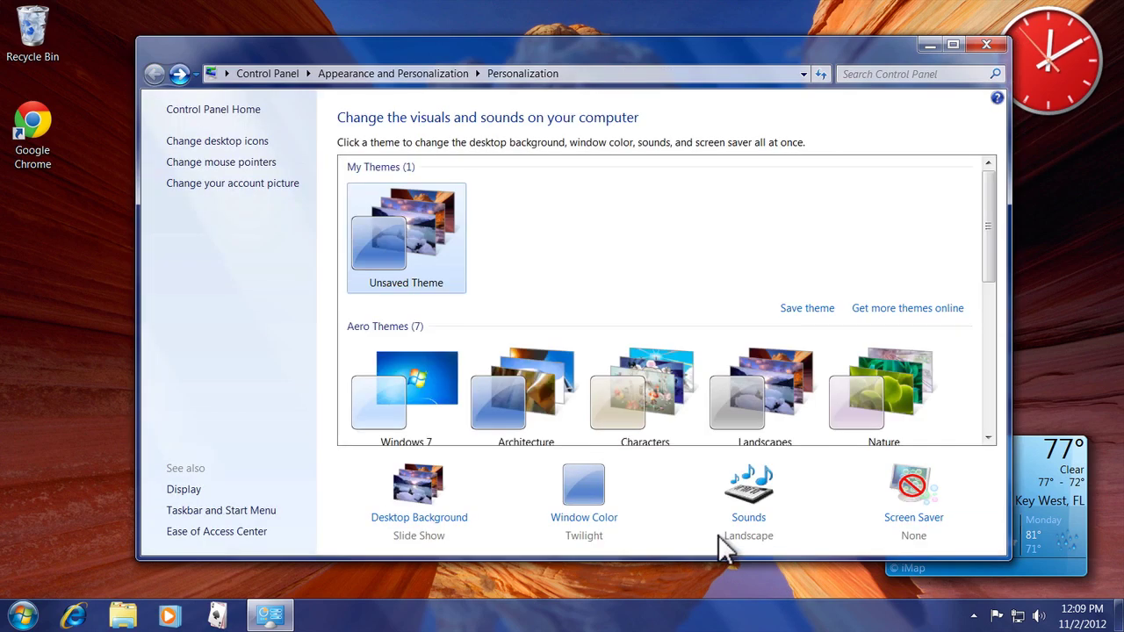
pyautogui.scroll(-3, 558, 408)
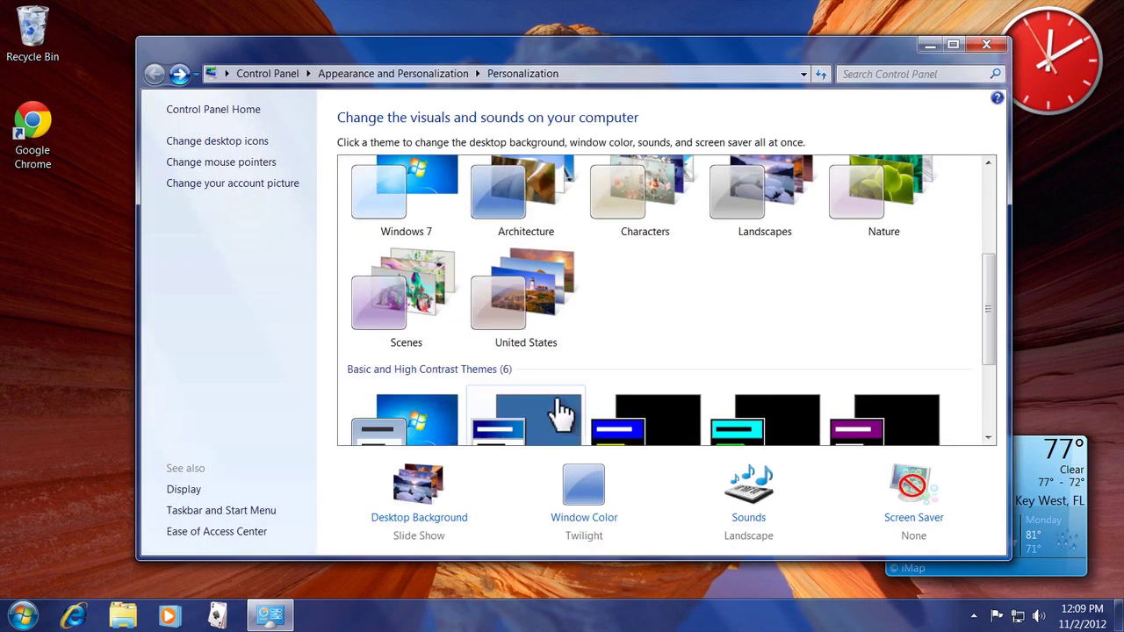
pyautogui.scroll(-3, 558, 409)
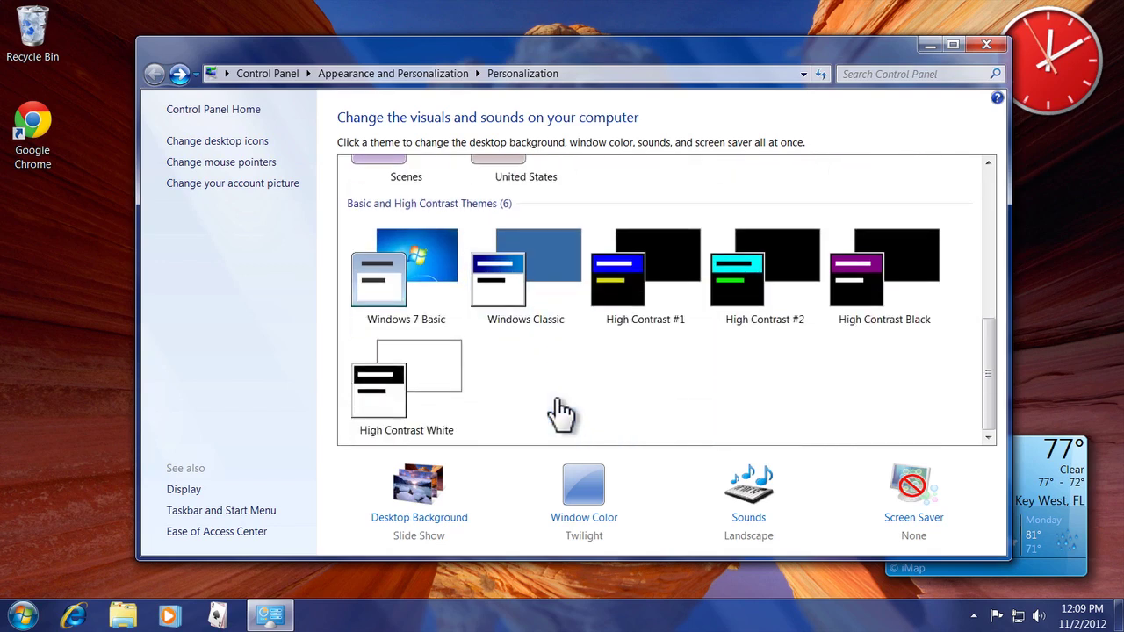
# Try Pictures Library backgrounds with a 5-minute slideshow interval, browse other picture sources, and save
pyautogui.click(406, 520)
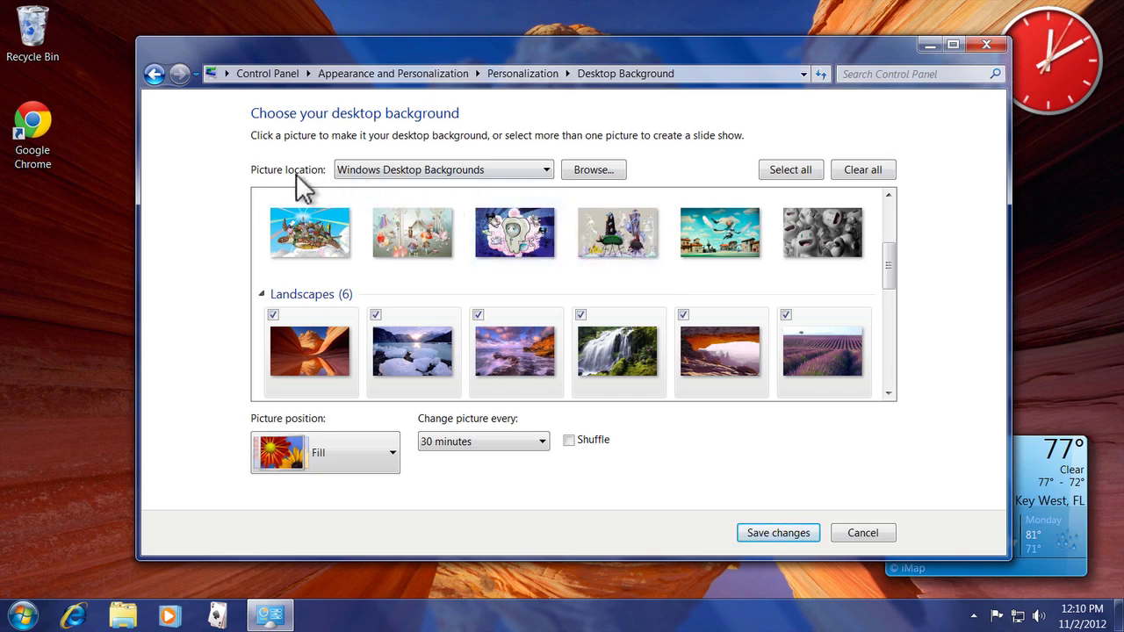
pyautogui.click(376, 171)
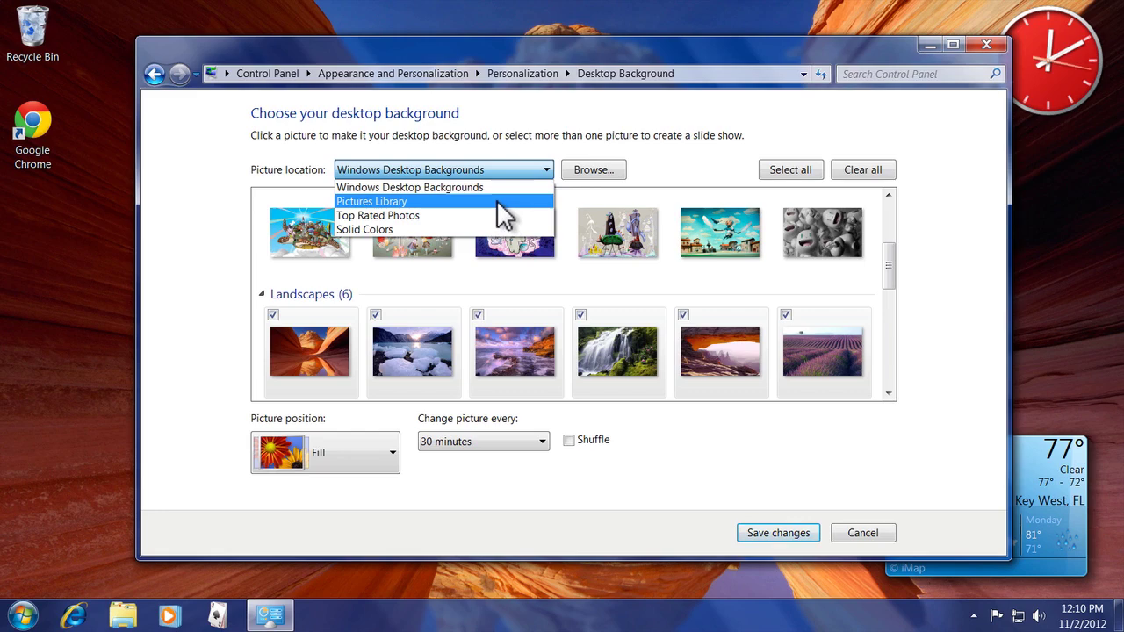
pyautogui.click(497, 201)
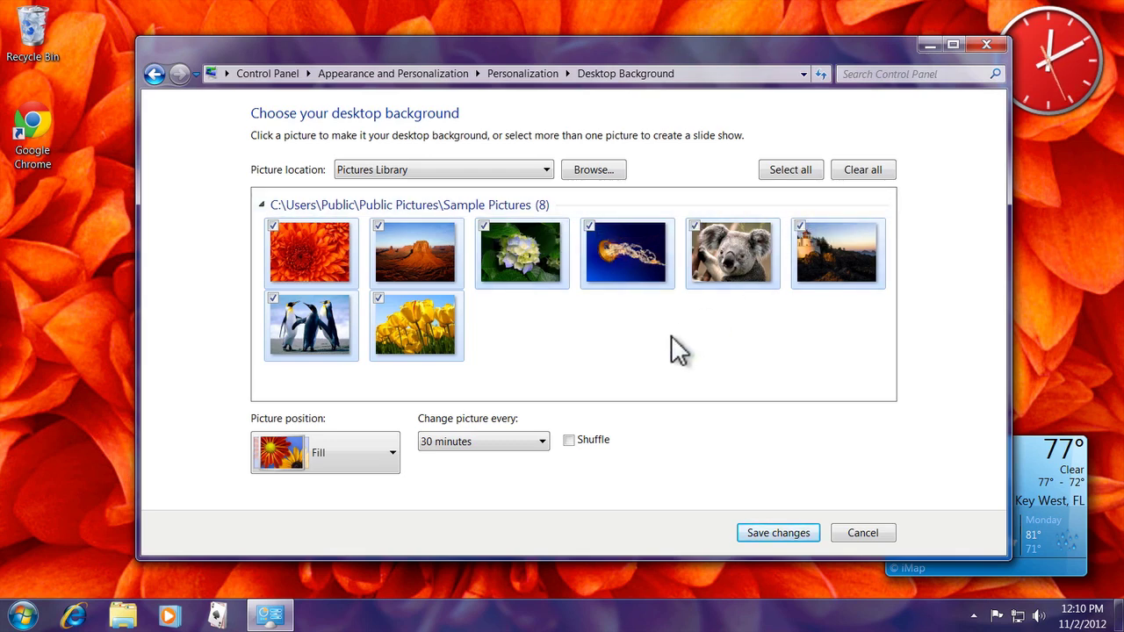
pyautogui.click(493, 441)
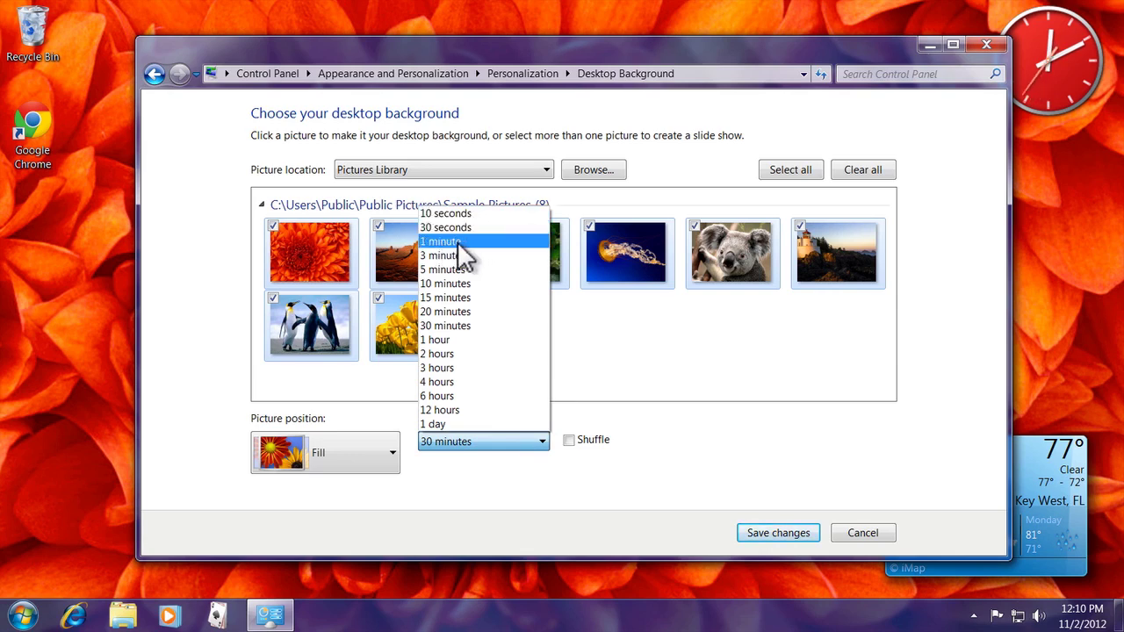
pyautogui.click(465, 268)
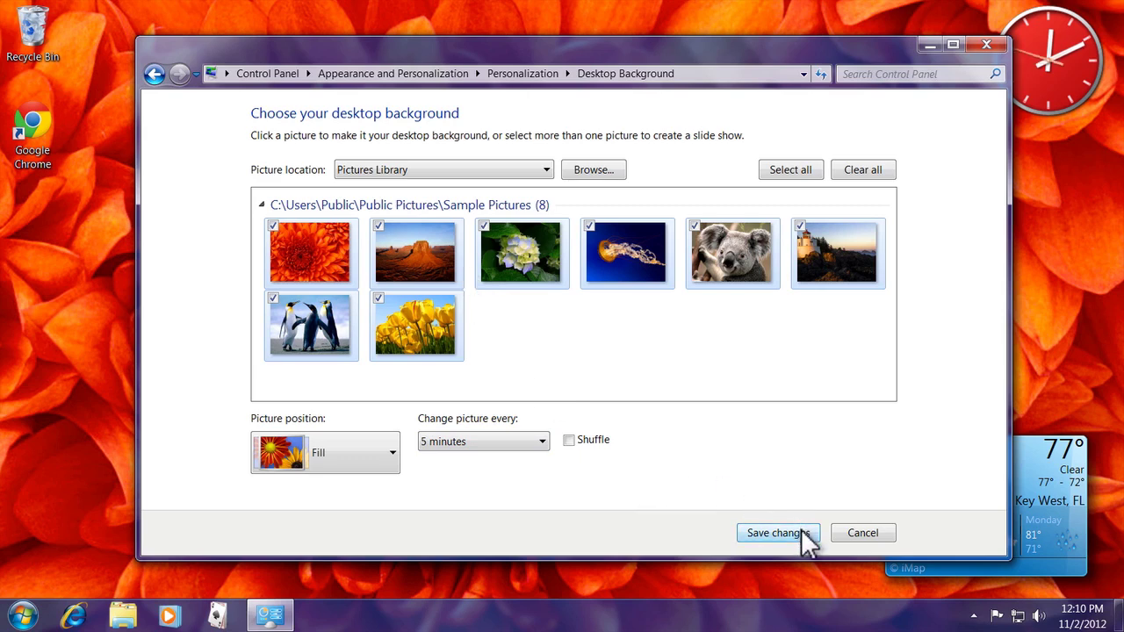
pyautogui.click(545, 171)
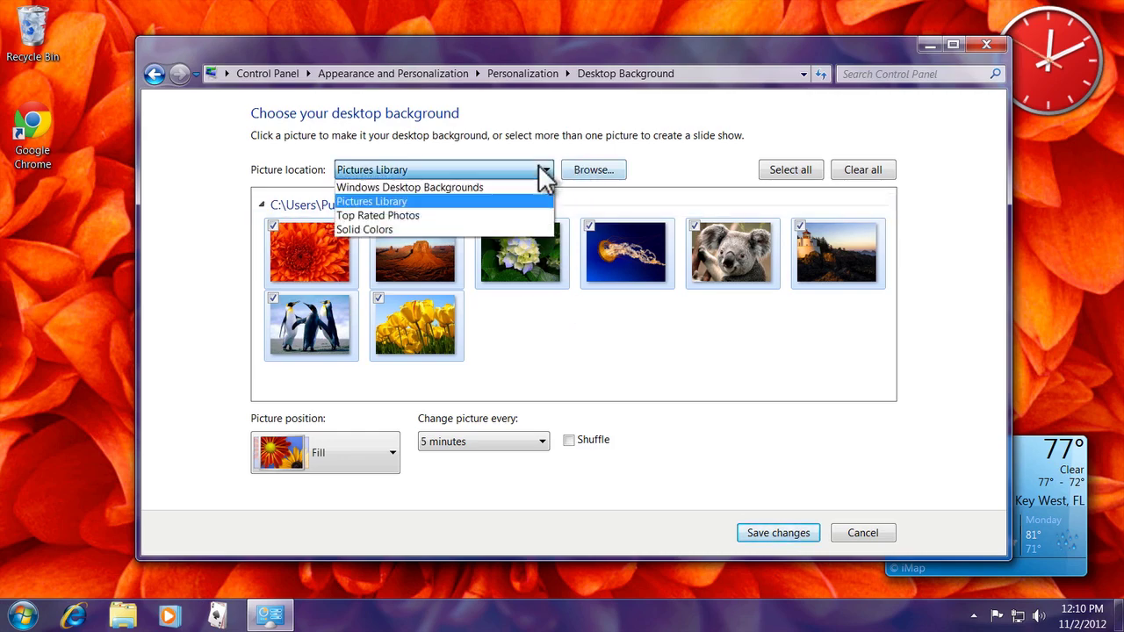
pyautogui.click(523, 188)
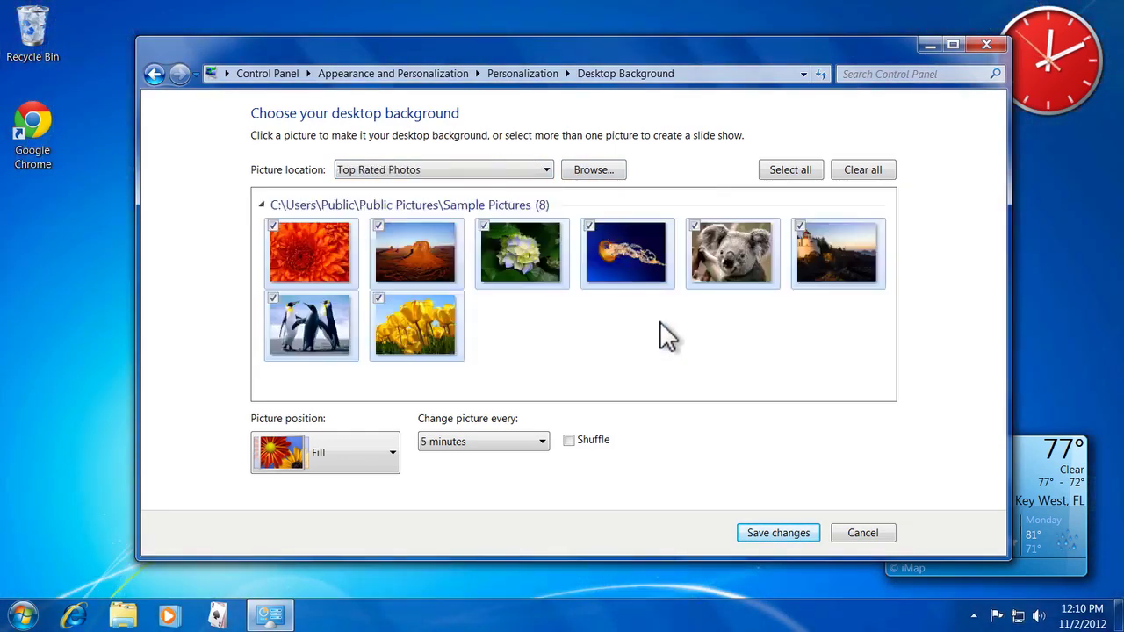
pyautogui.press('Down')
pyautogui.press('Home')
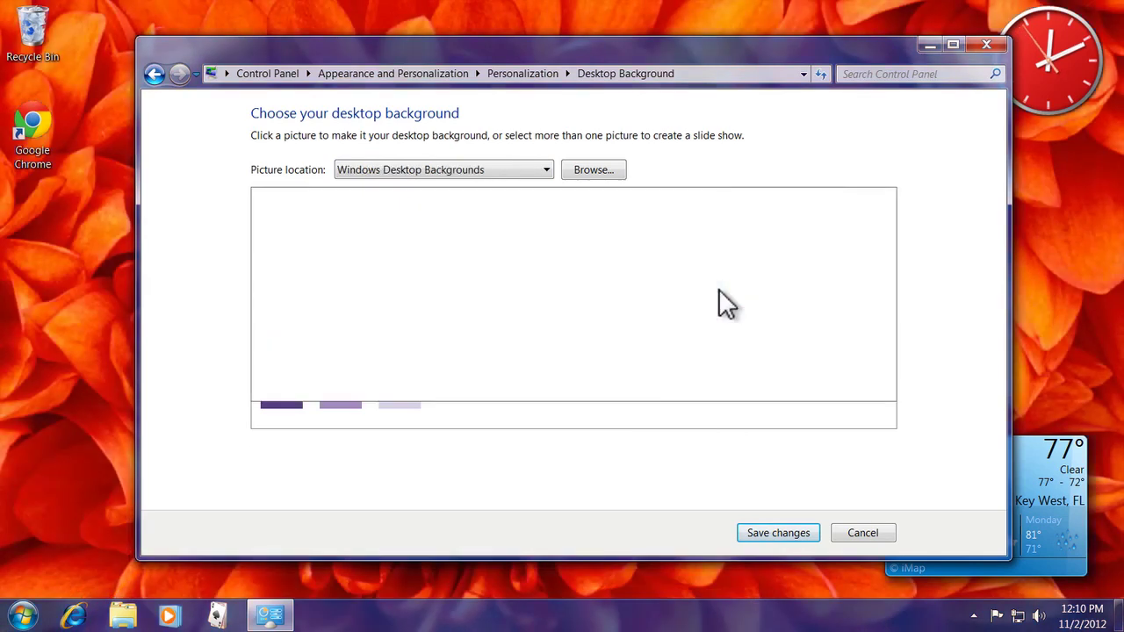
pyautogui.click(792, 528)
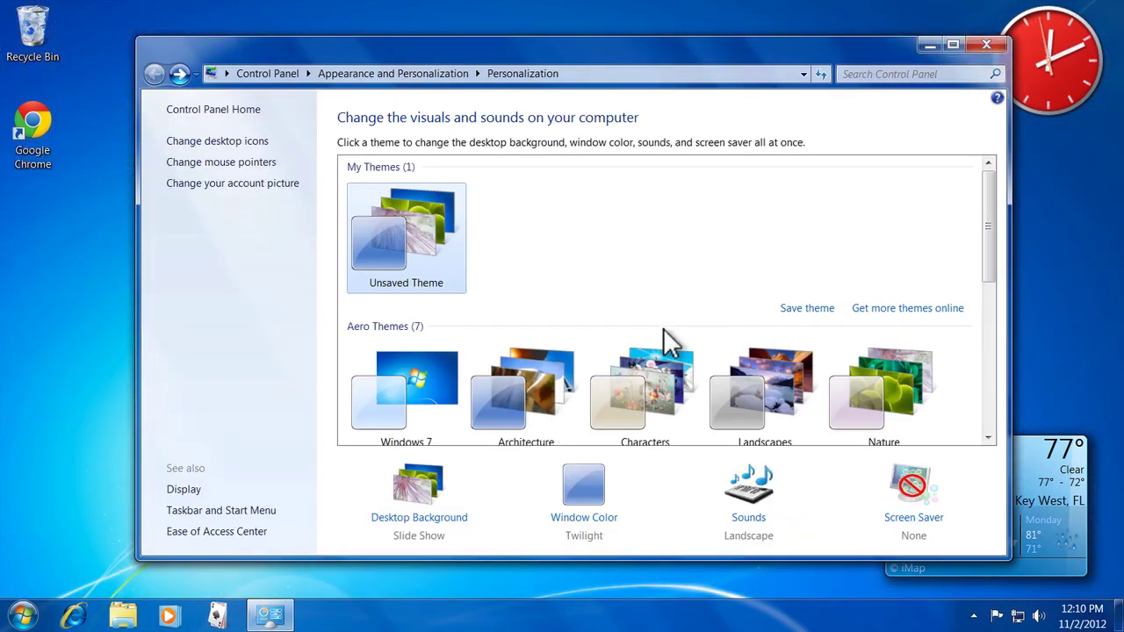
# Apply the United States theme and close the Personalization window
pyautogui.scroll(-2, 667, 341)
pyautogui.scroll(-1, 650, 343)
pyautogui.click(511, 365)
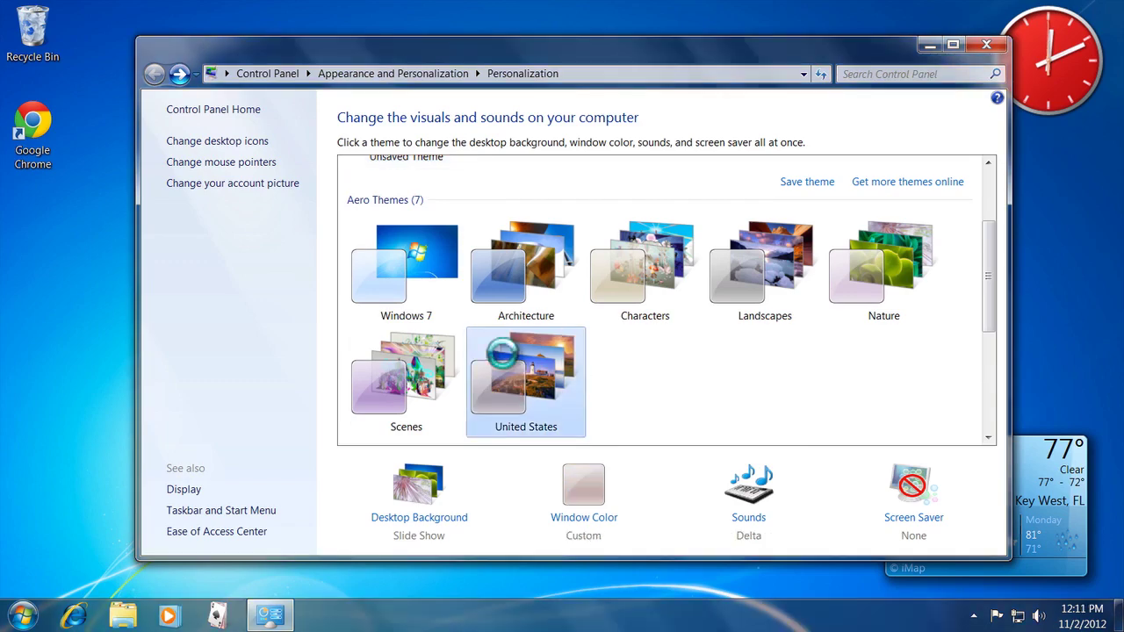
pyautogui.click(996, 48)
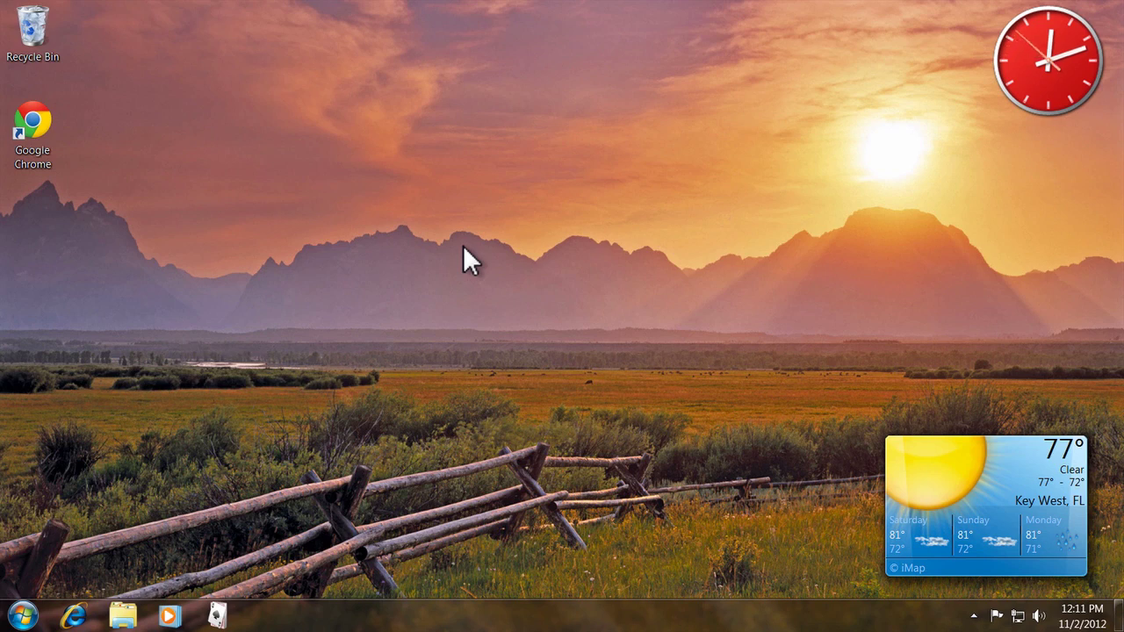
# Open the Display text-size settings from the desktop's Personalize option
pyautogui.rightClick(462, 246)
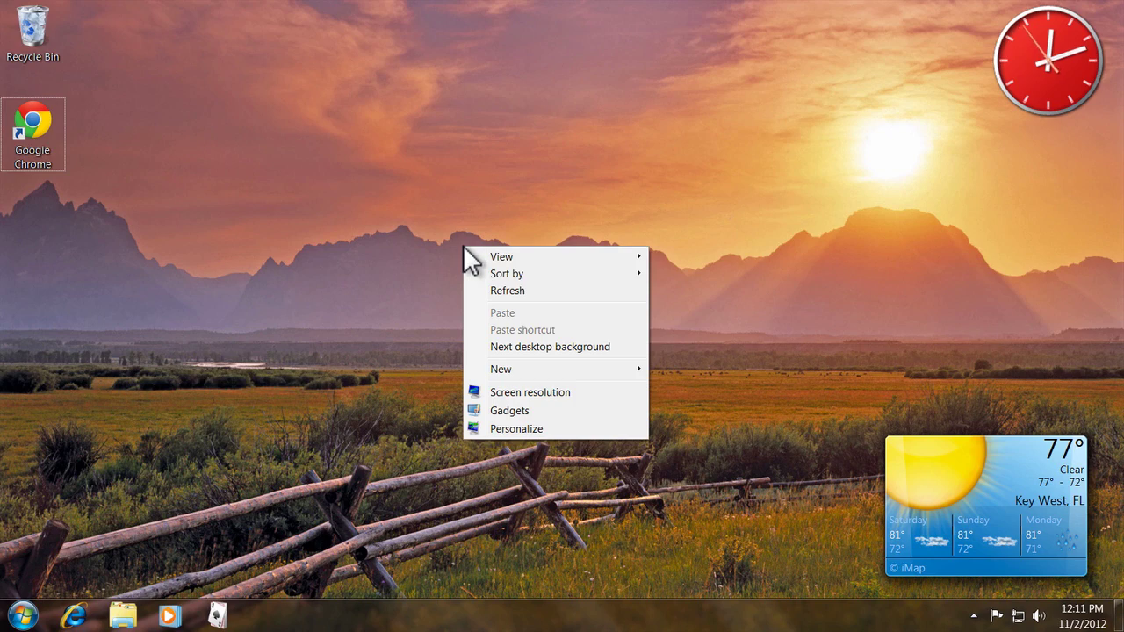
pyautogui.click(516, 429)
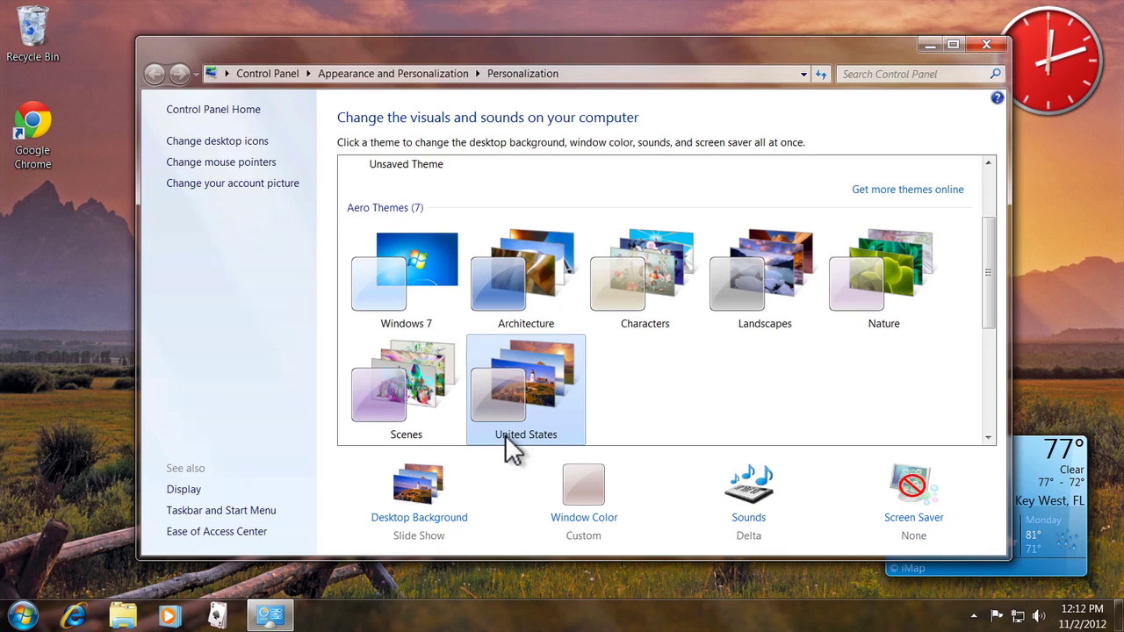
pyautogui.click(184, 490)
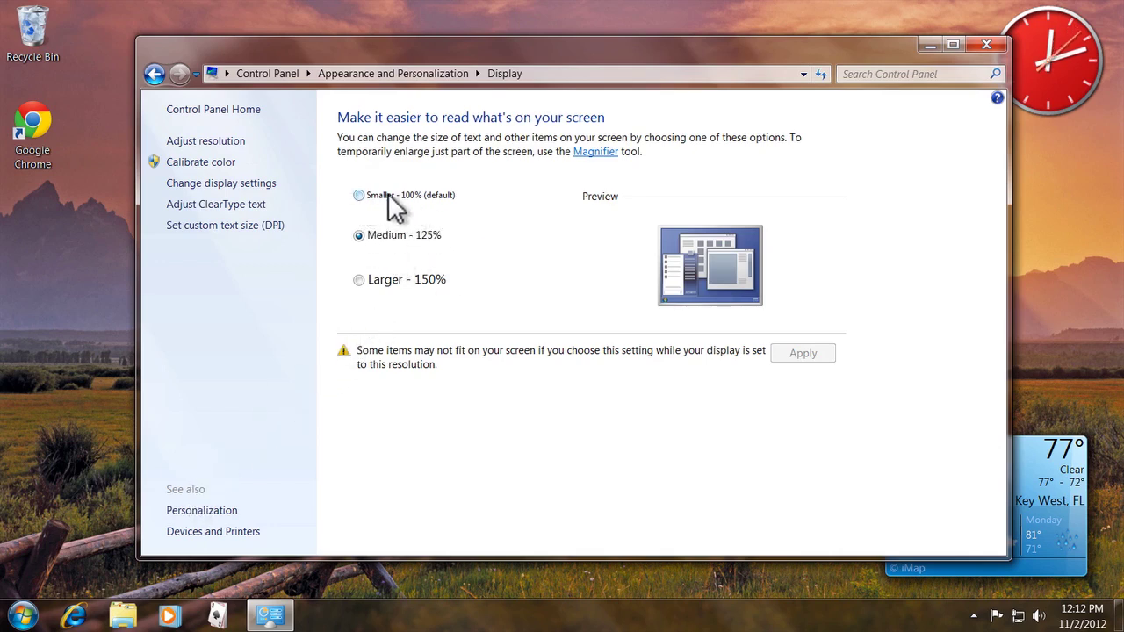
# Apply Smaller - 100% without logging off, then select Medium - 125% again
pyautogui.click(412, 195)
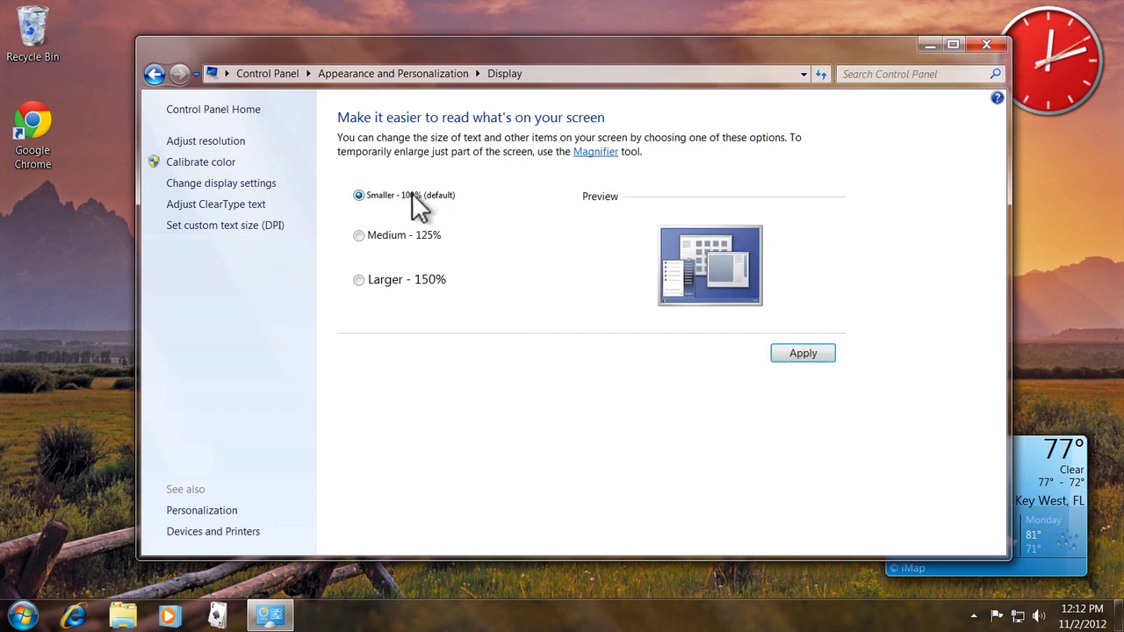
pyautogui.click(806, 355)
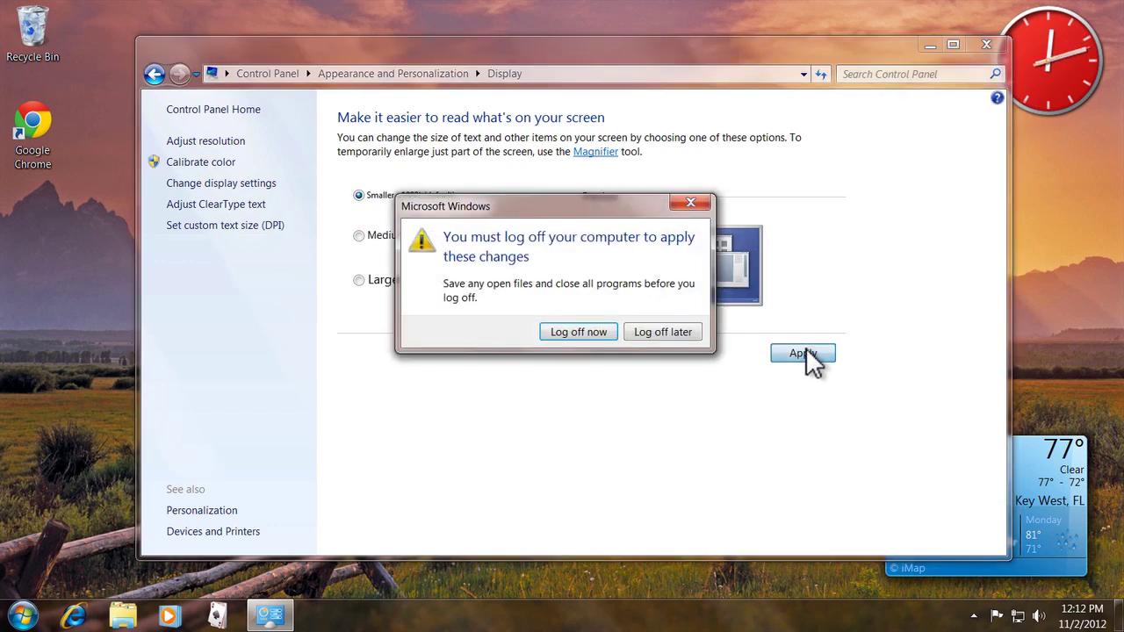
pyautogui.click(689, 204)
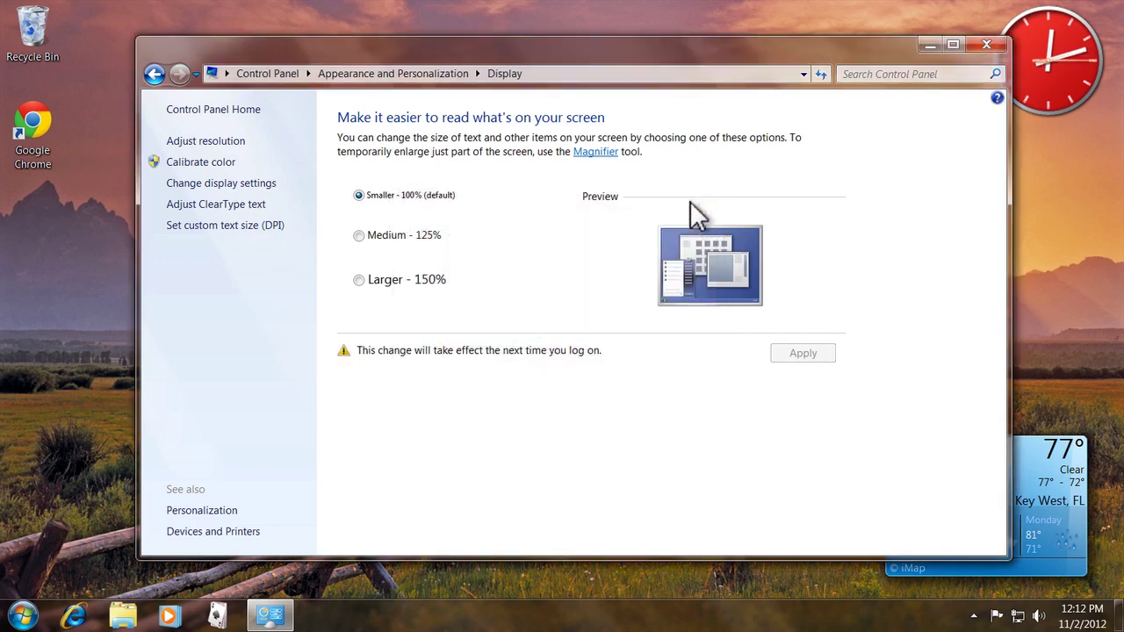
pyautogui.click(365, 233)
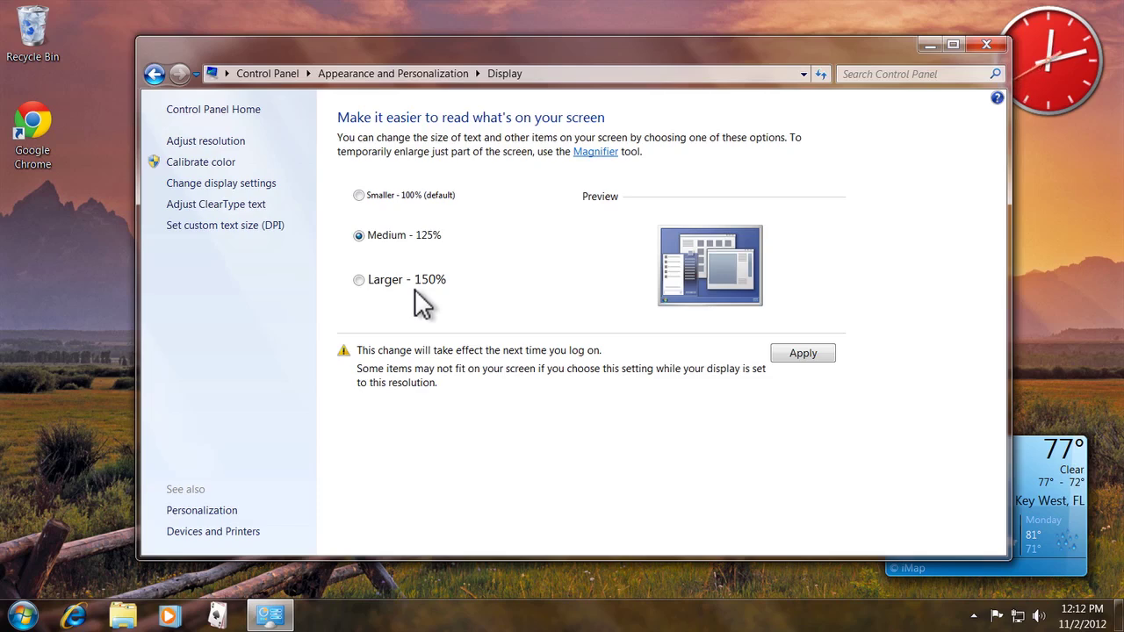
# Close Display and set Google Chrome as the default for all its file types in Default Programs
pyautogui.click(986, 44)
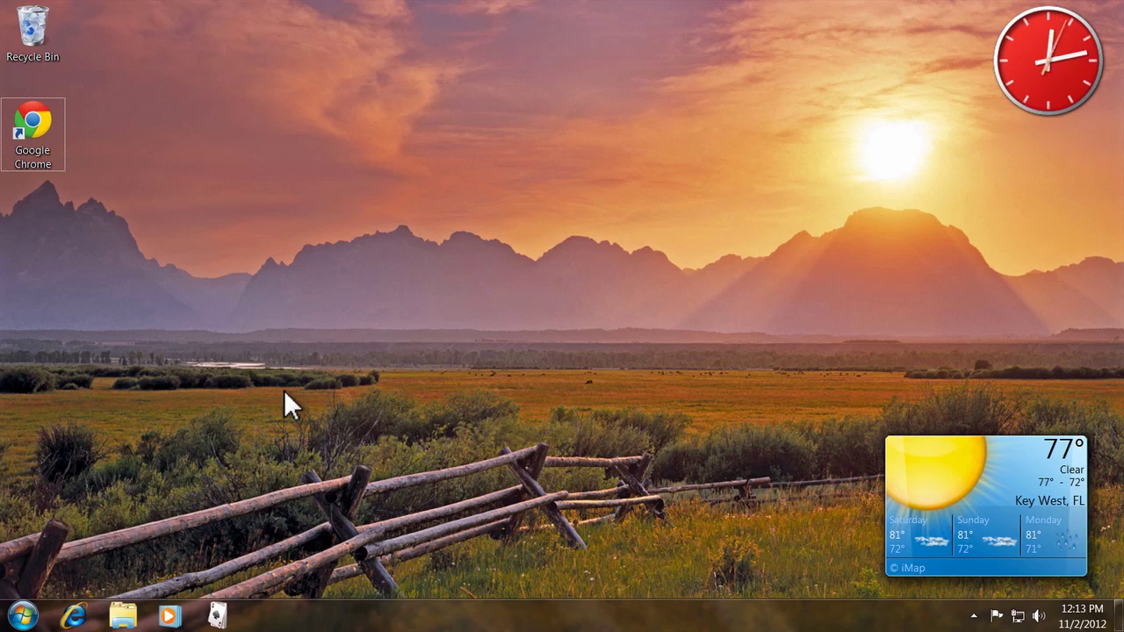
pyautogui.click(21, 617)
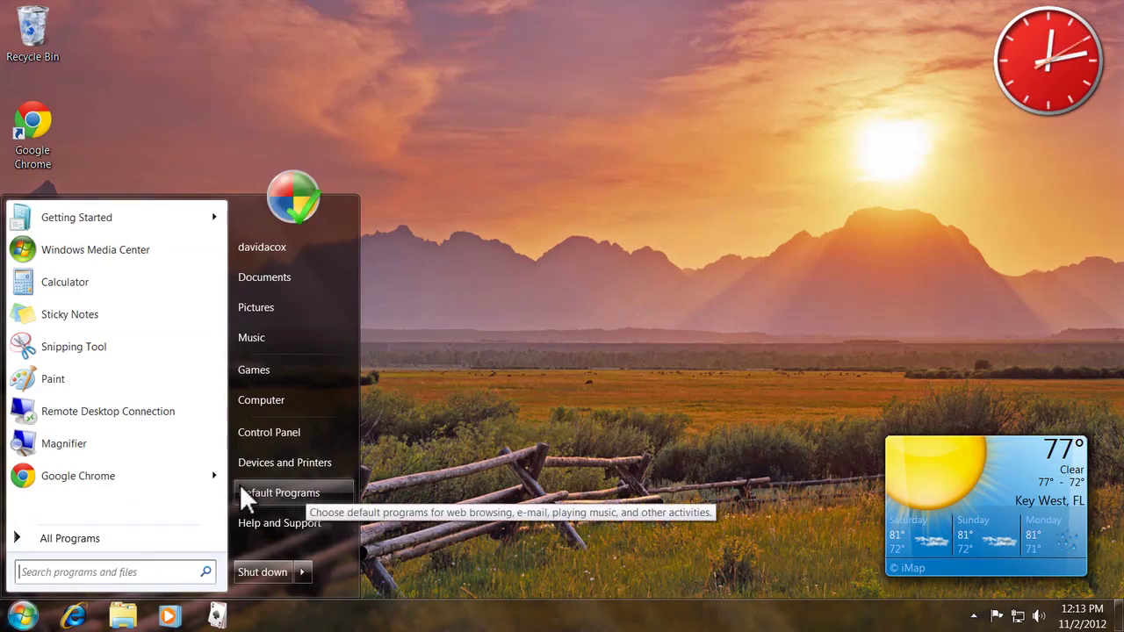
pyautogui.click(338, 502)
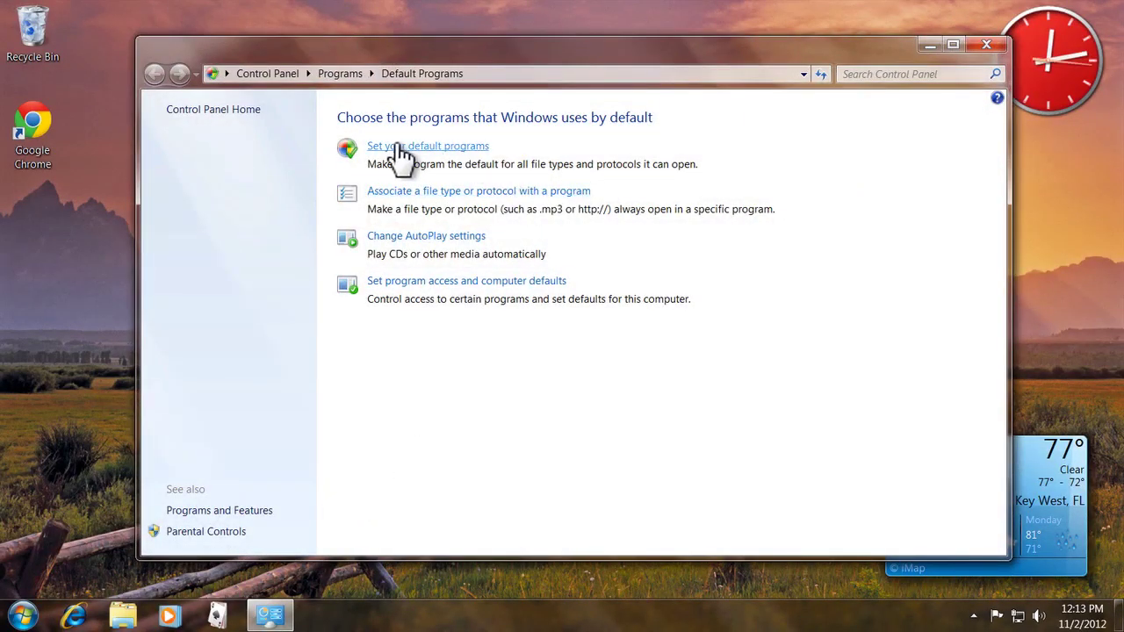
pyautogui.click(473, 146)
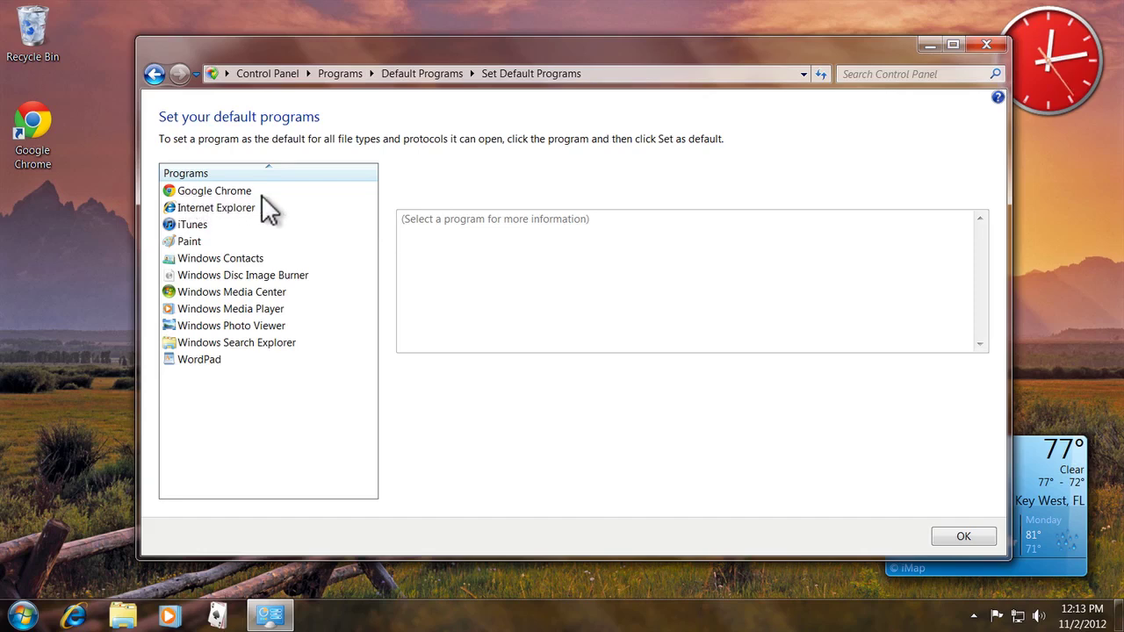
pyautogui.click(226, 189)
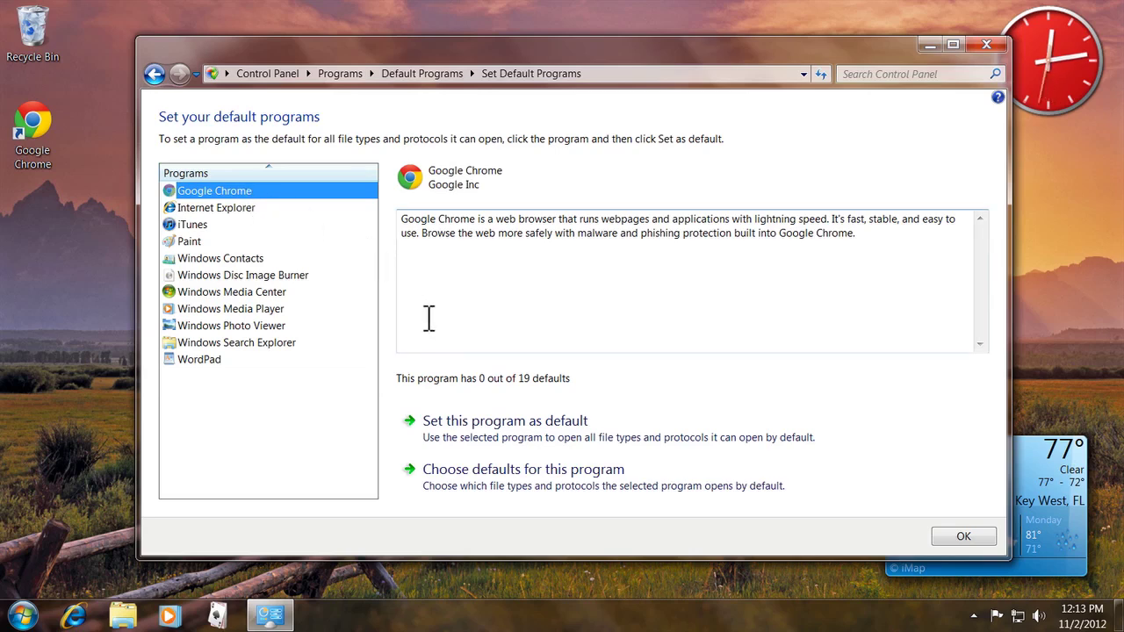
pyautogui.click(499, 426)
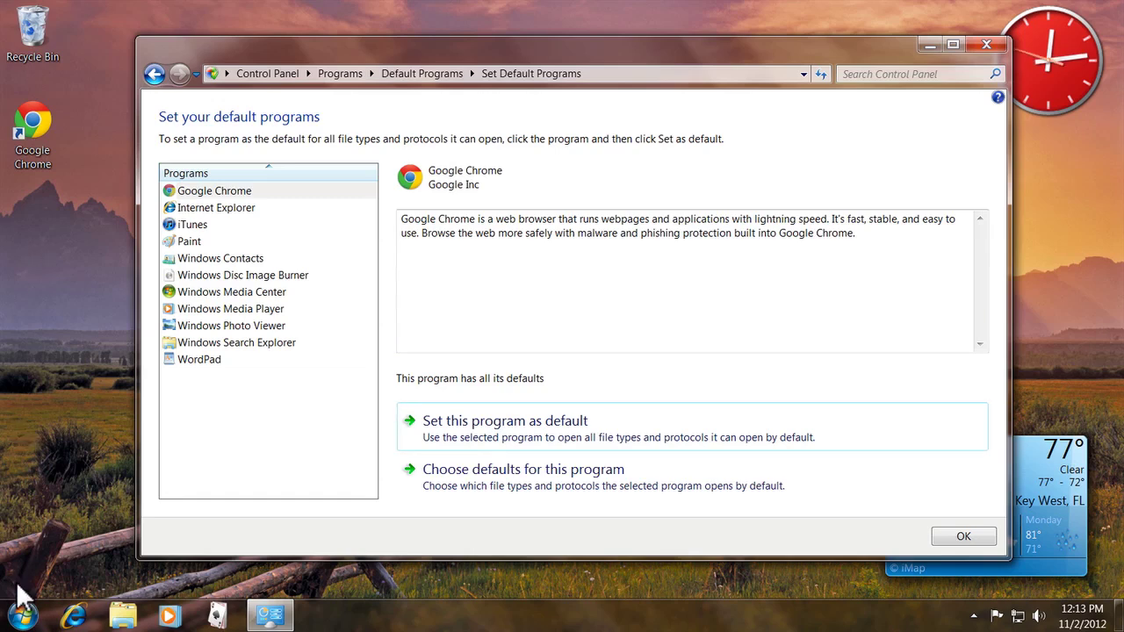
# Pin Google Chrome to the taskbar and place it next to Internet Explorer
pyautogui.click(21, 617)
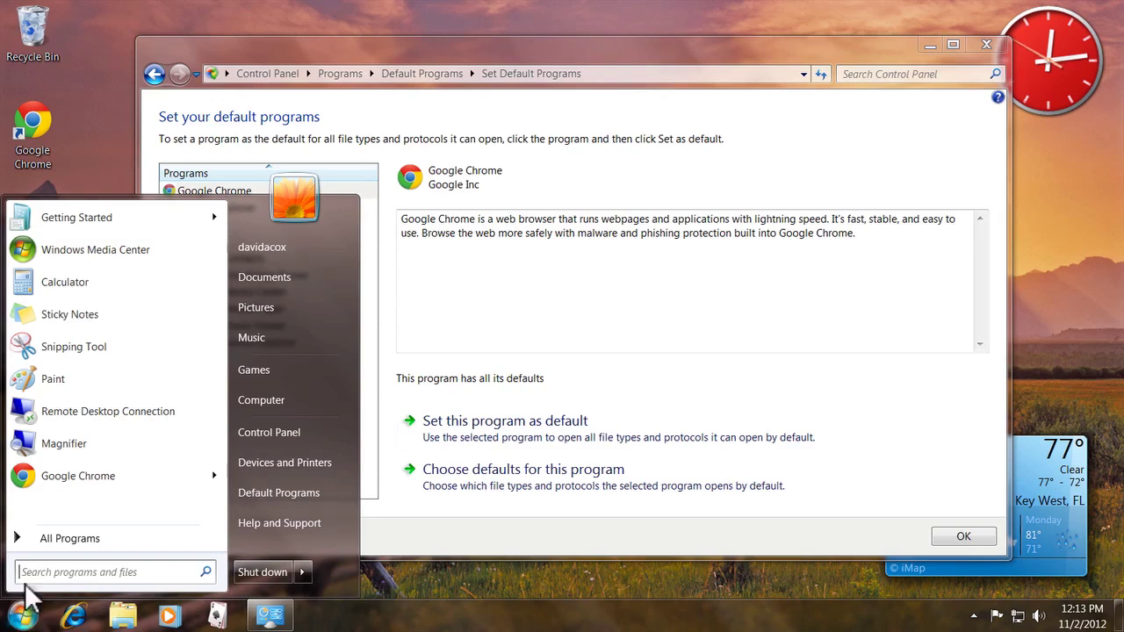
pyautogui.moveTo(40, 485)
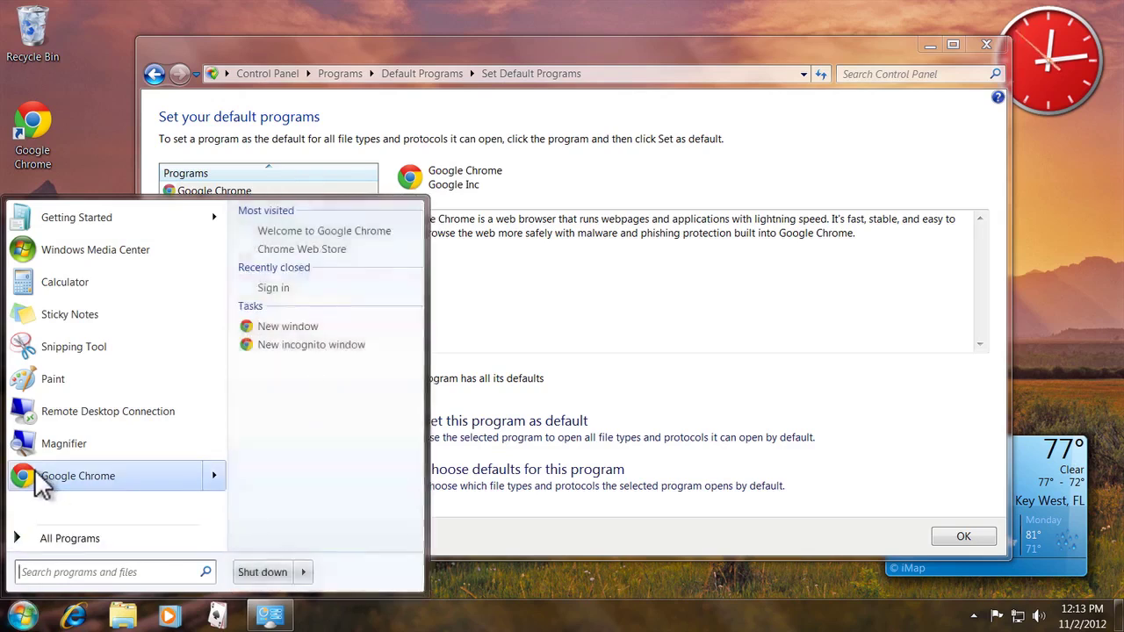
pyautogui.rightClick(39, 484)
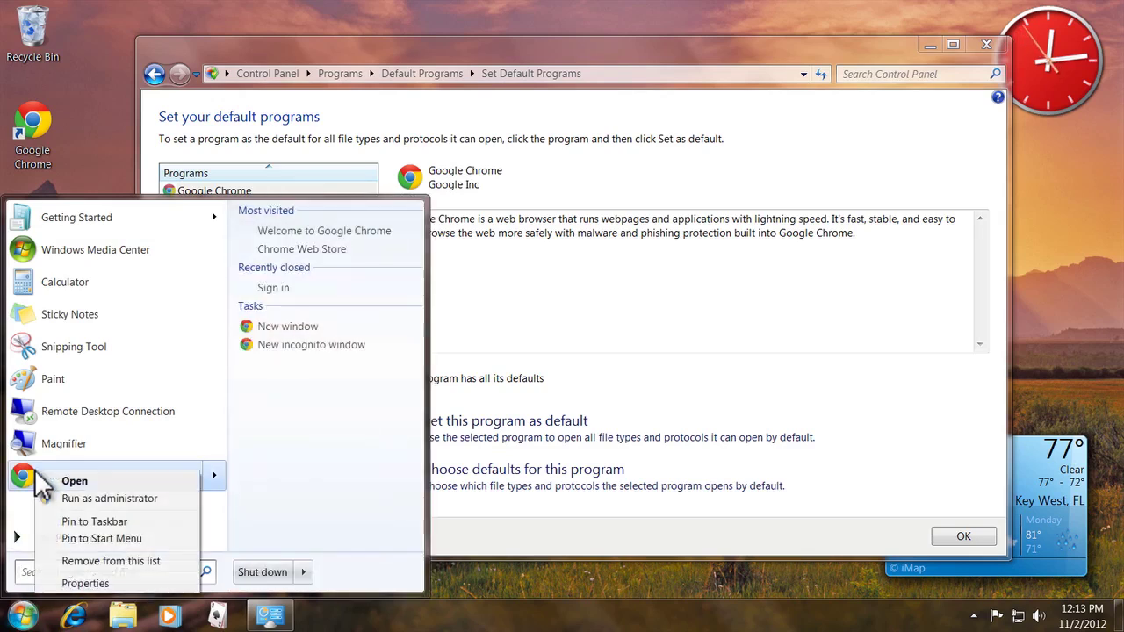
pyautogui.click(107, 520)
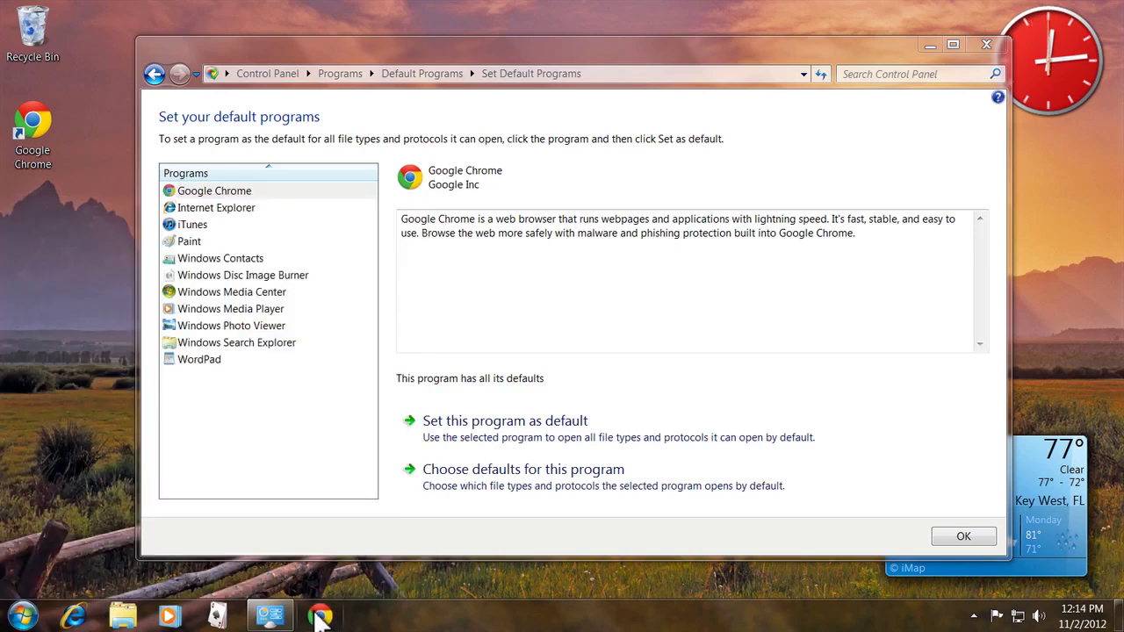
pyautogui.moveTo(319, 617); pyautogui.dragTo(107, 618)
# Unpin Internet Explorer from the taskbar and close the Set Default Programs window
pyautogui.rightClick(75, 617)
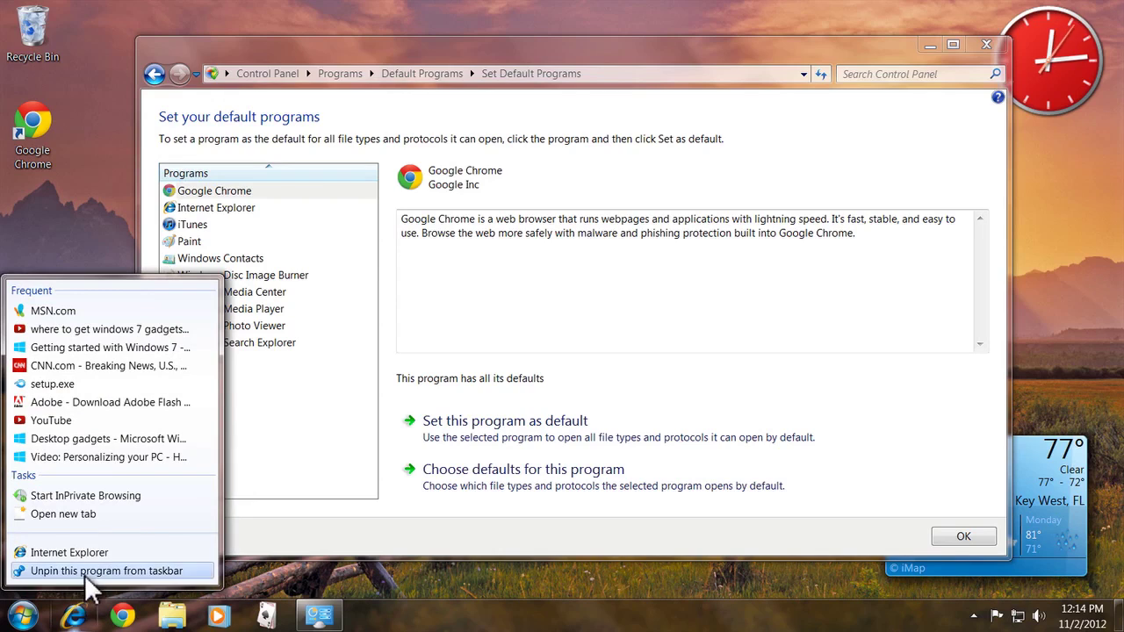
pyautogui.click(42, 567)
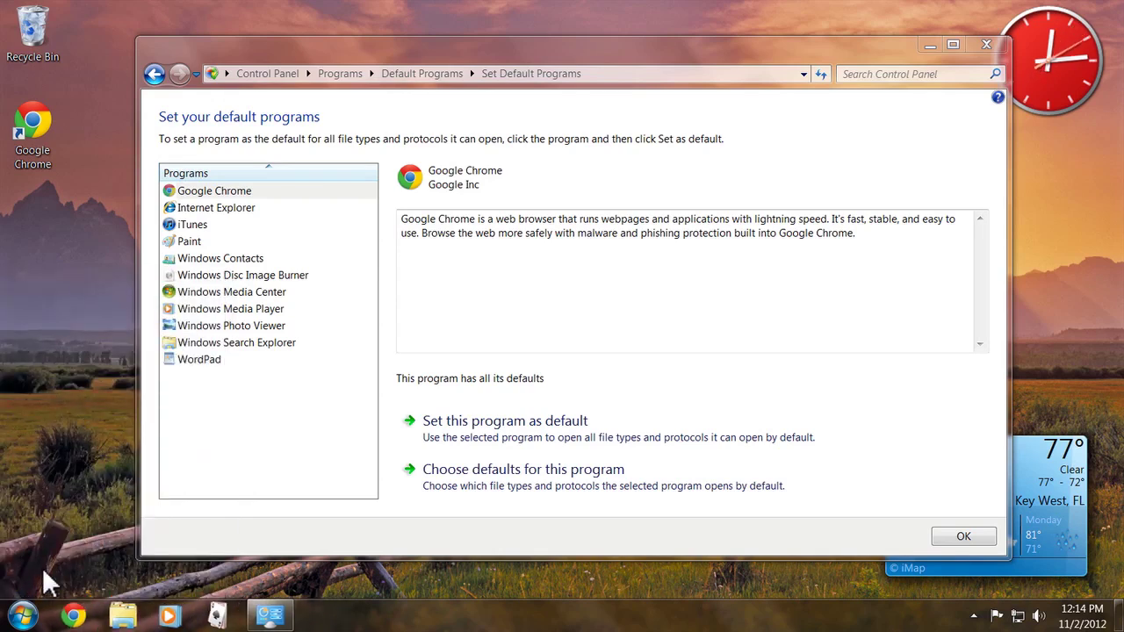
pyautogui.click(986, 44)
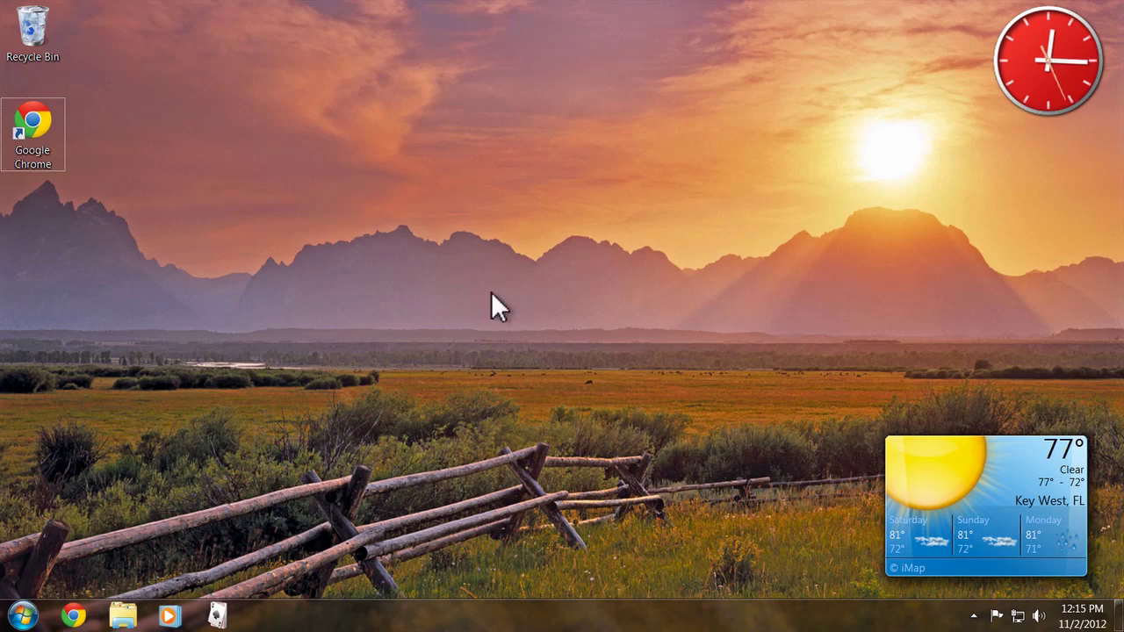
# Launch Chrome and search the web for 'microsoft security'
pyautogui.click(70, 617)
pyautogui.click(261, 52)
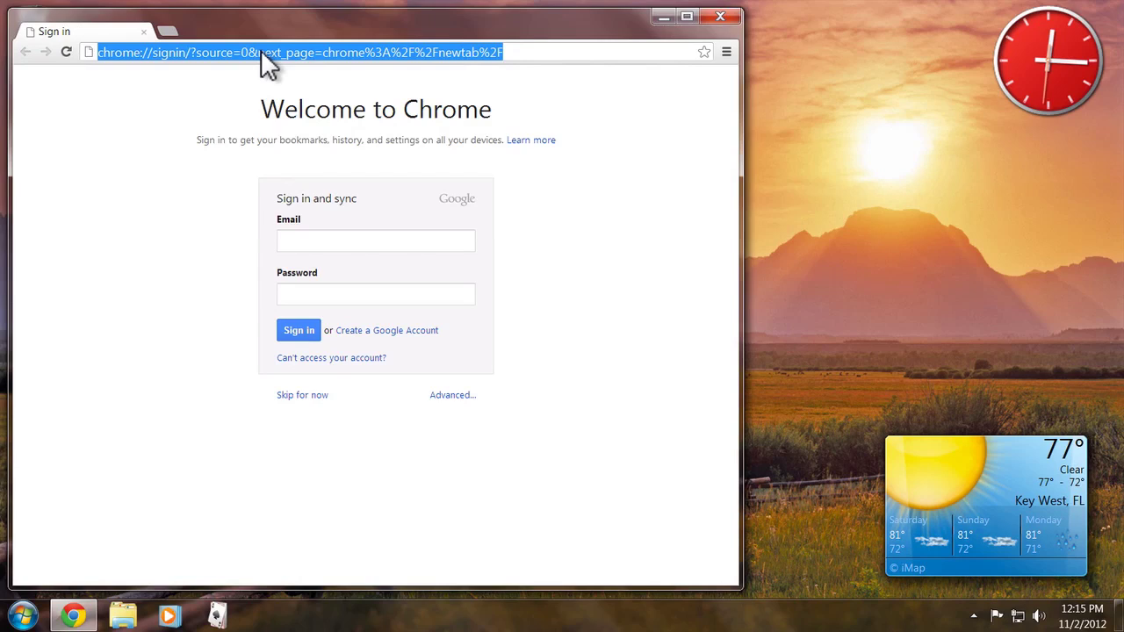
pyautogui.write('mn')
pyautogui.press('BackSpace')
pyautogui.write('i')
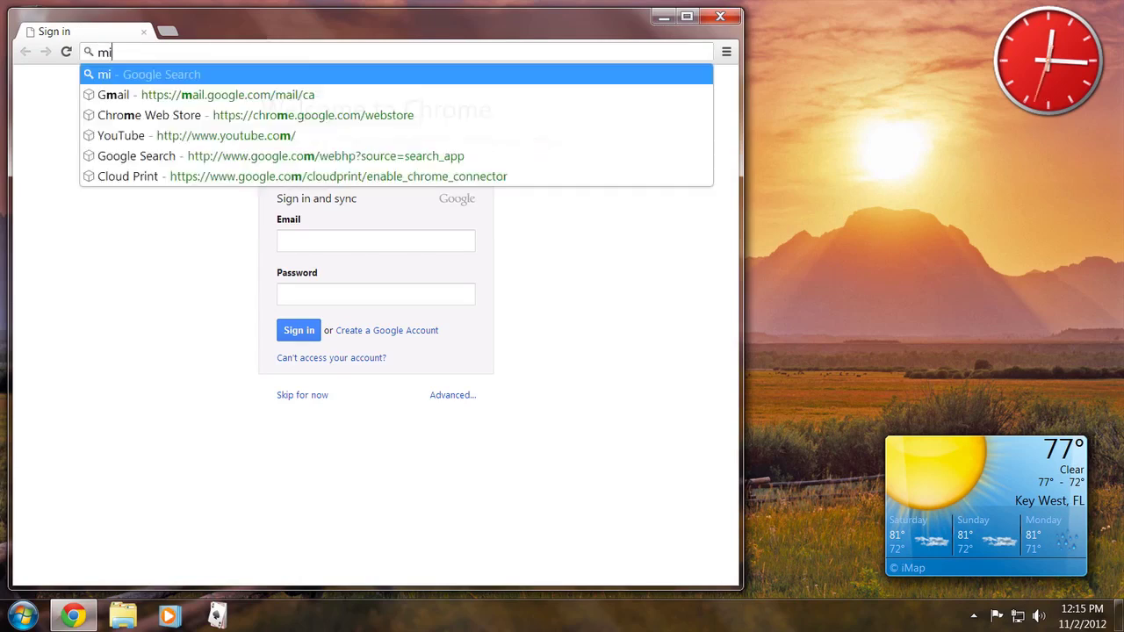
pyautogui.write('crosoft securi')
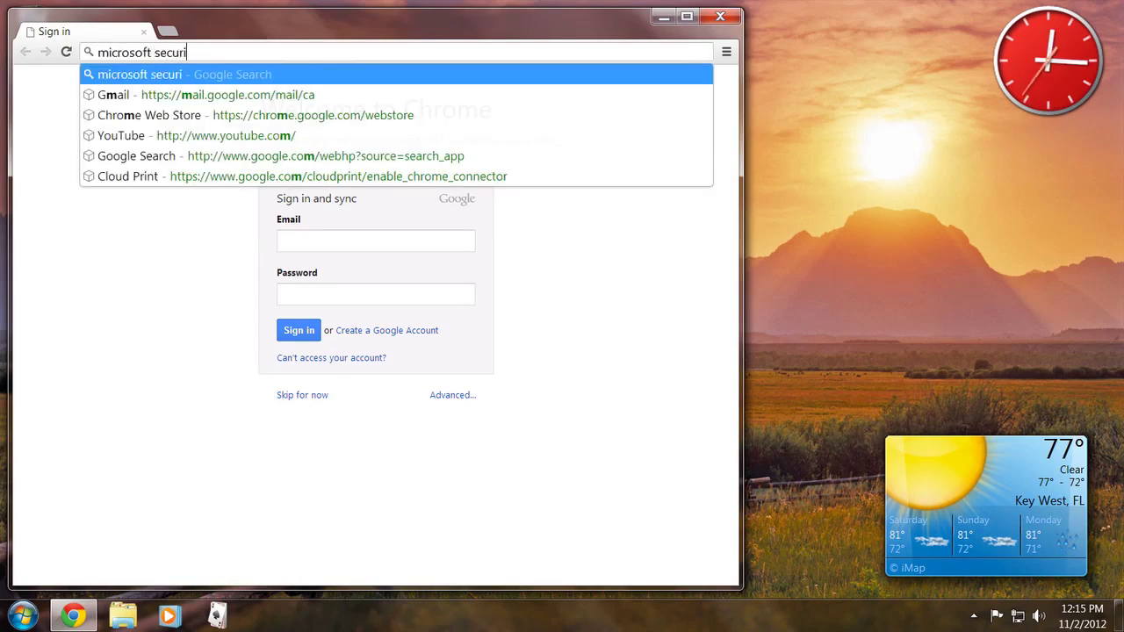
pyautogui.write('ty essentials')
pyautogui.press('Return')
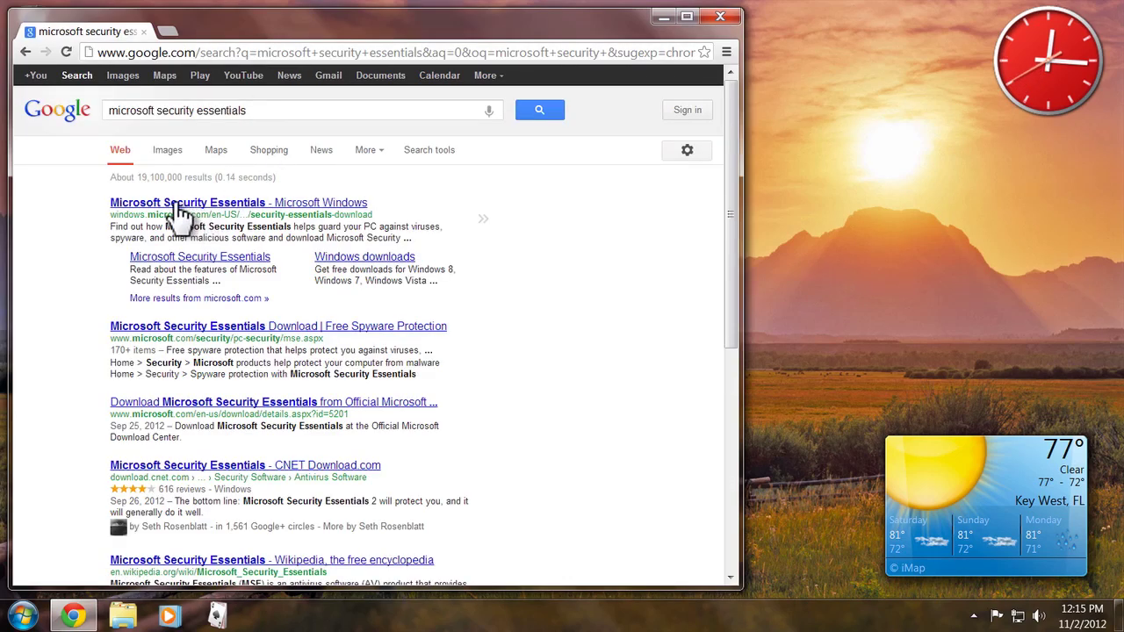
# Open the Microsoft Security Essentials download page and look over the available Windows versions
pyautogui.click(272, 205)
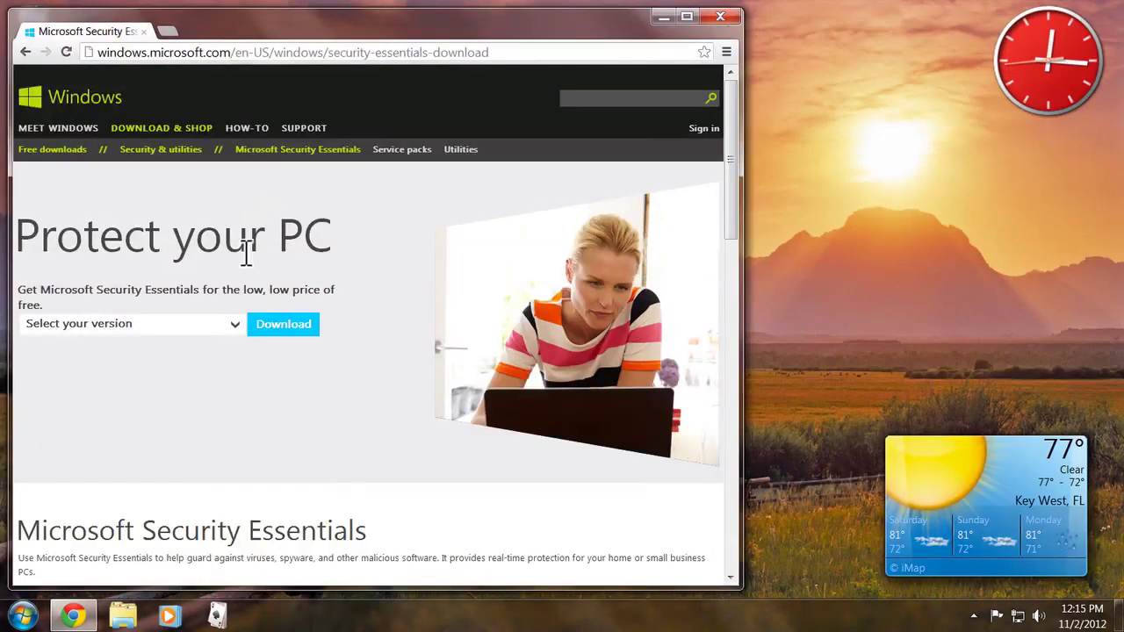
pyautogui.click(220, 327)
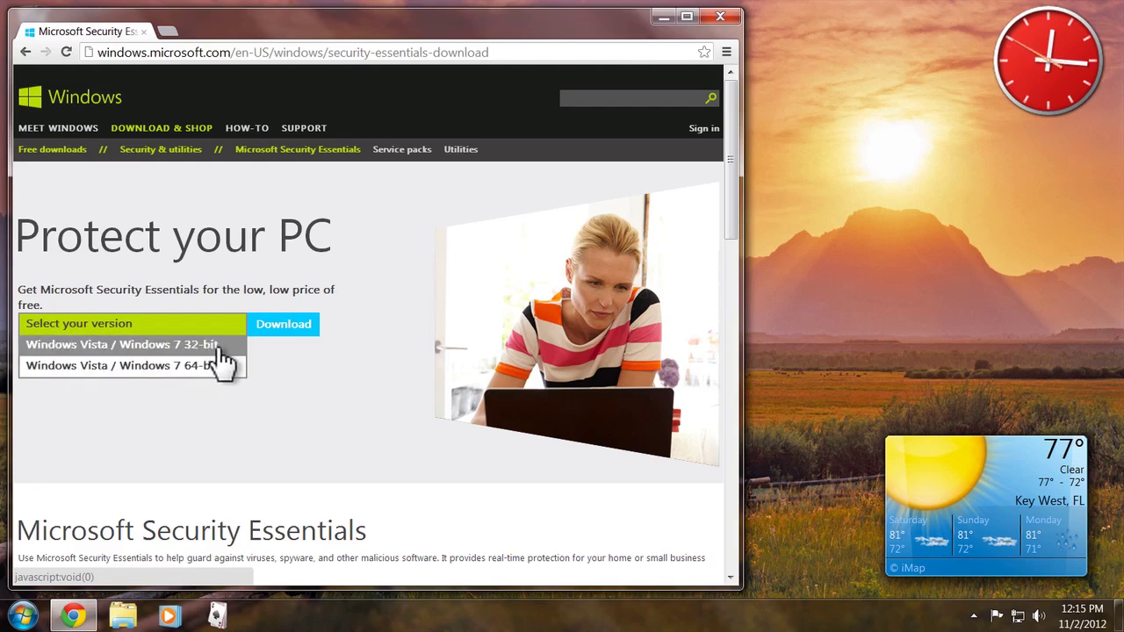
pyautogui.click(291, 365)
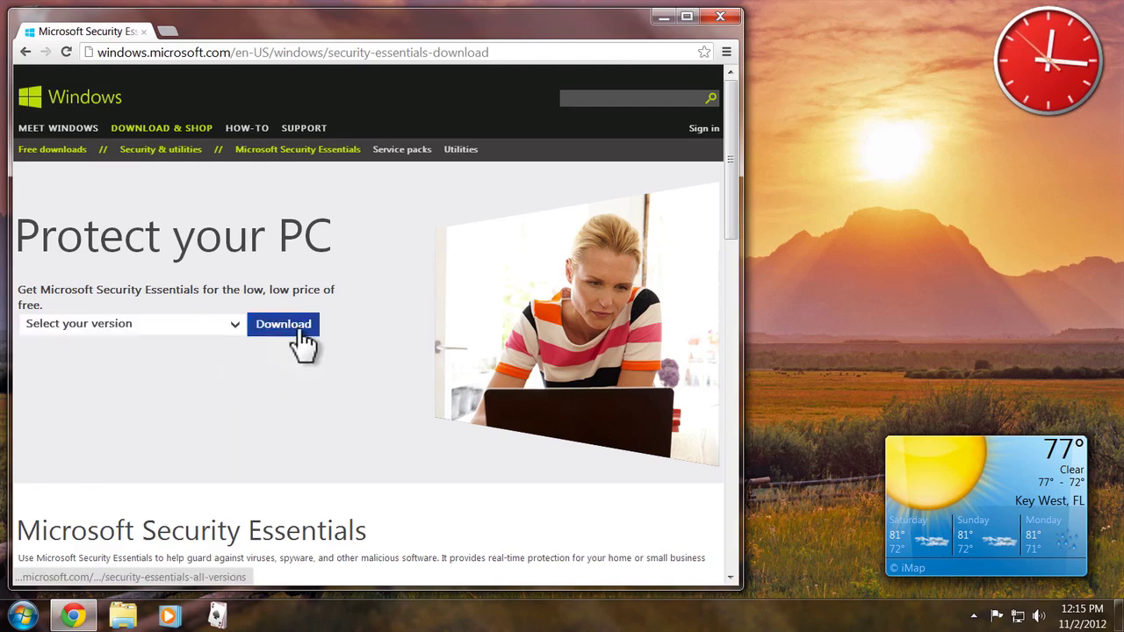
# Close Chrome and launch Microsoft Security Essentials from All Programs
pyautogui.click(720, 16)
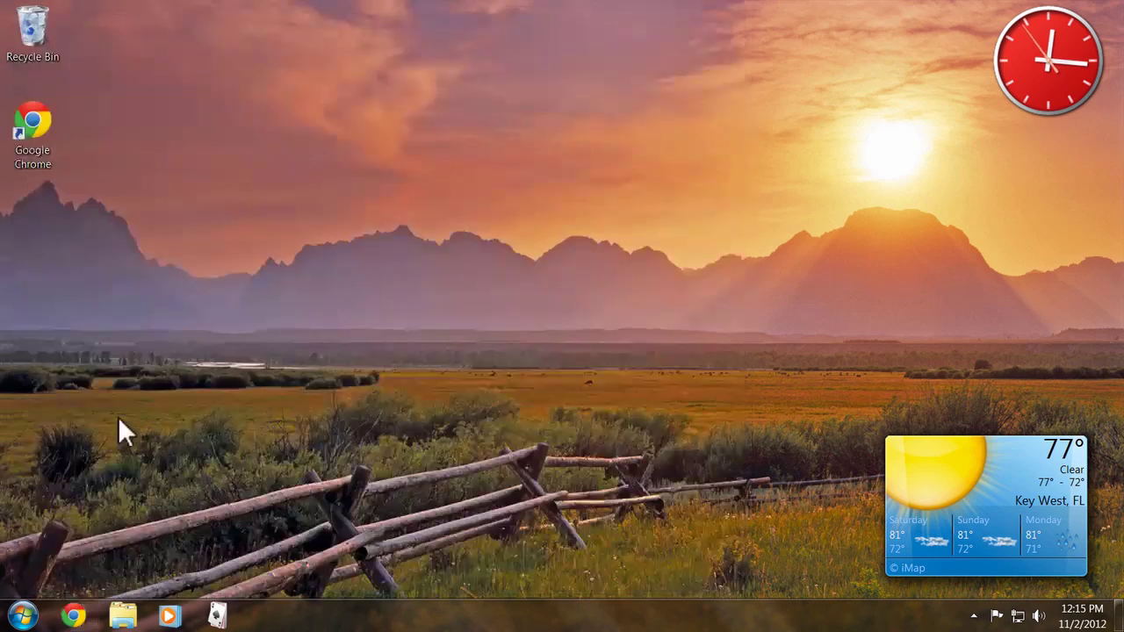
pyautogui.click(23, 614)
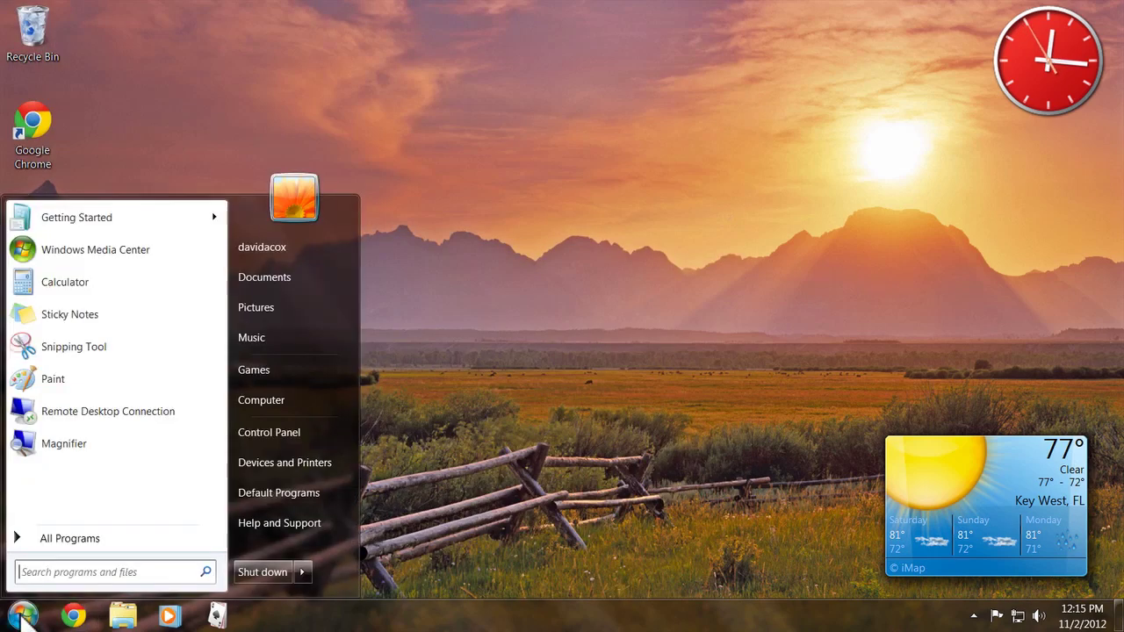
pyautogui.click(57, 536)
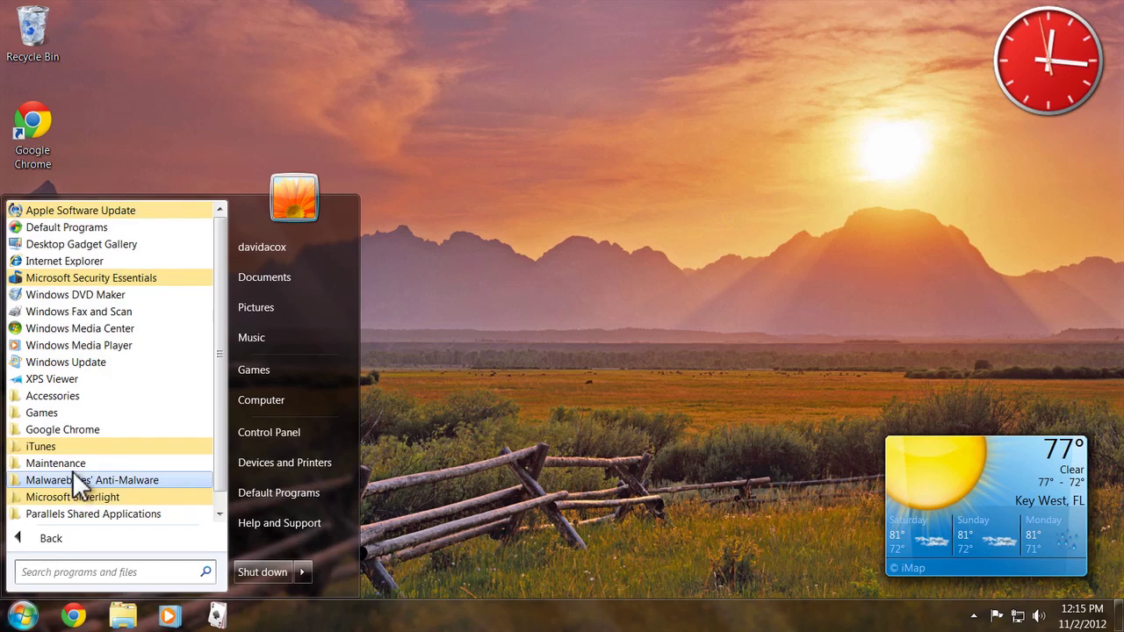
pyautogui.scroll(-1, 71, 487)
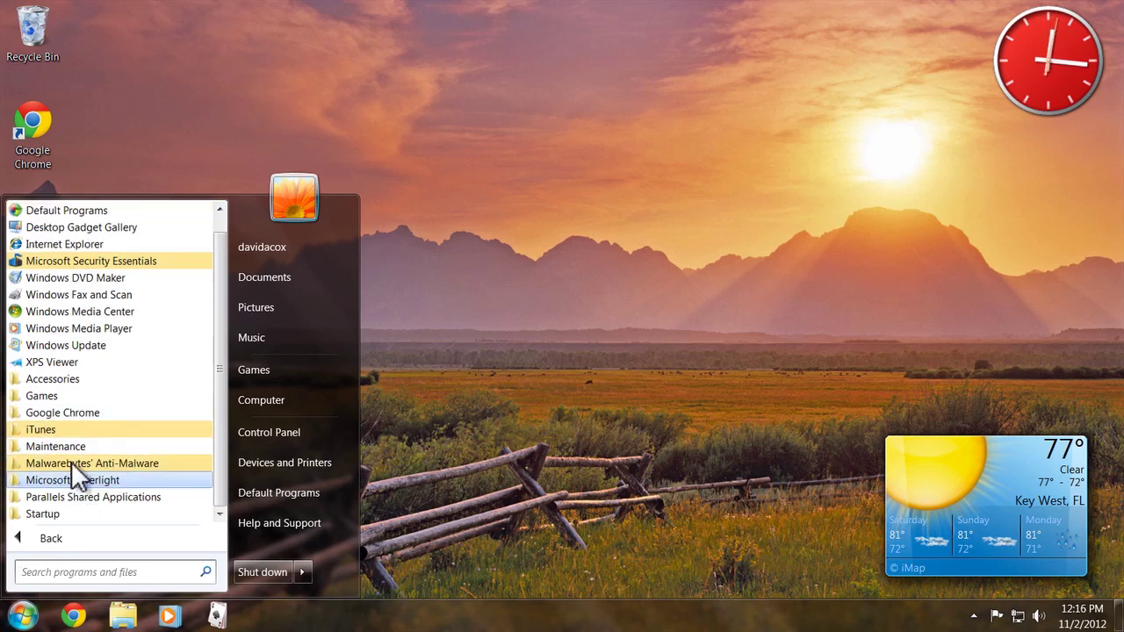
pyautogui.click(80, 261)
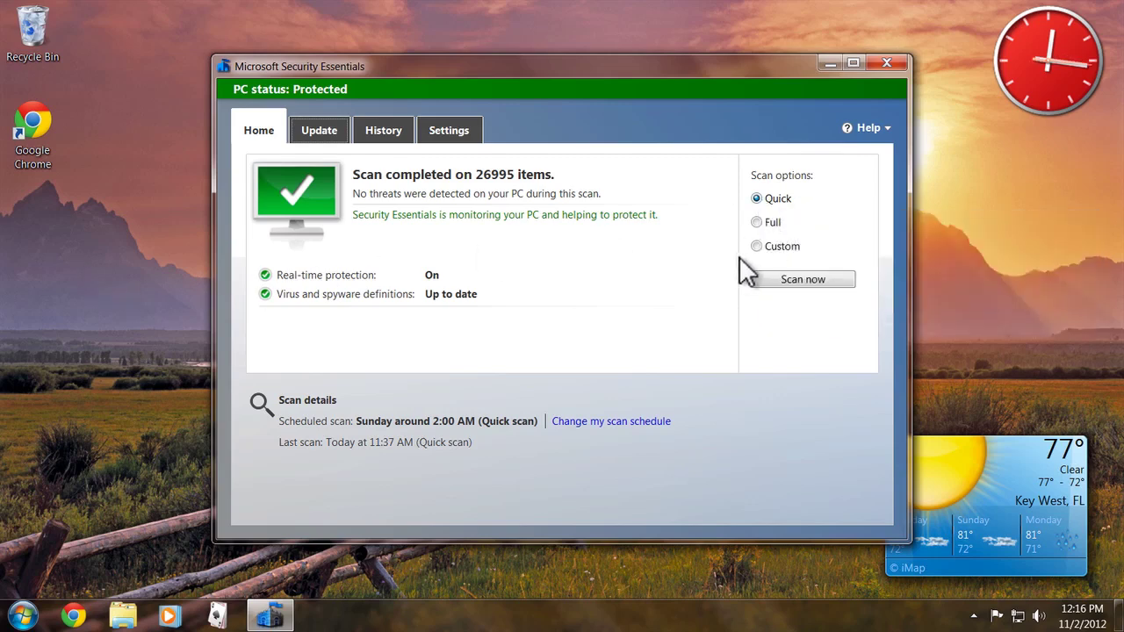
# Close Microsoft Security Essentials and the Chrome window that popped up
pyautogui.click(887, 62)
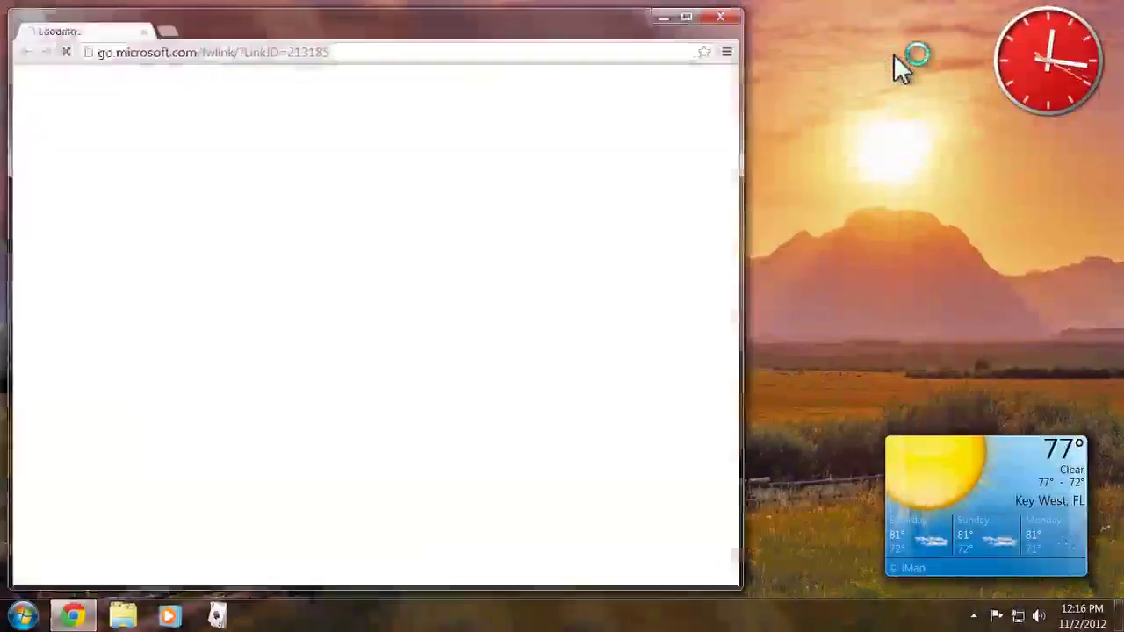
pyautogui.click(721, 18)
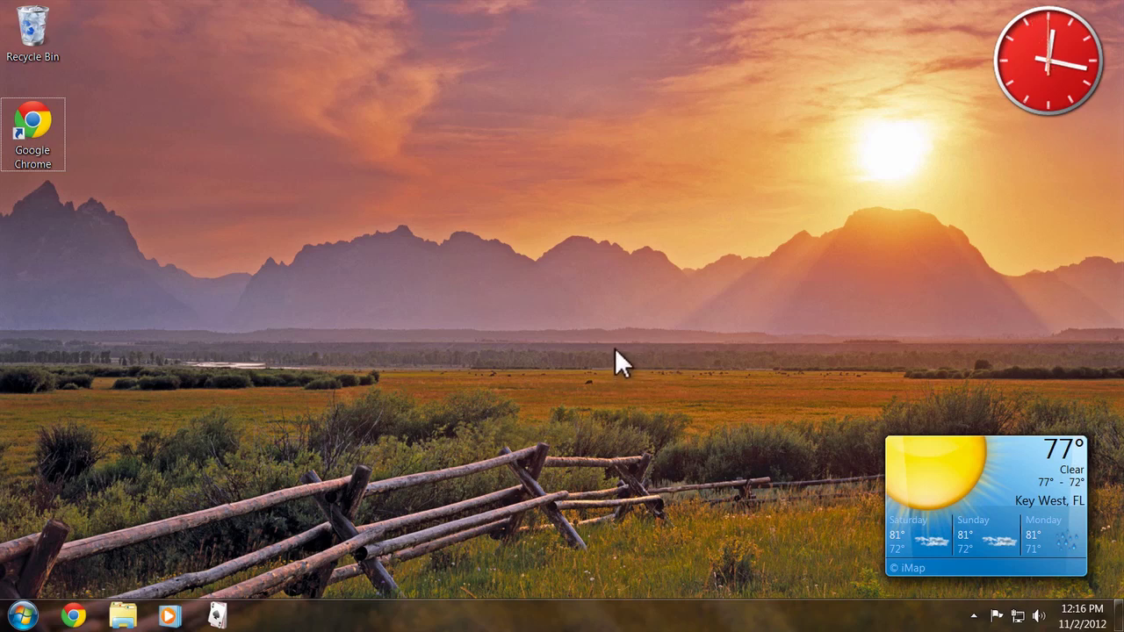
pyautogui.click(23, 617)
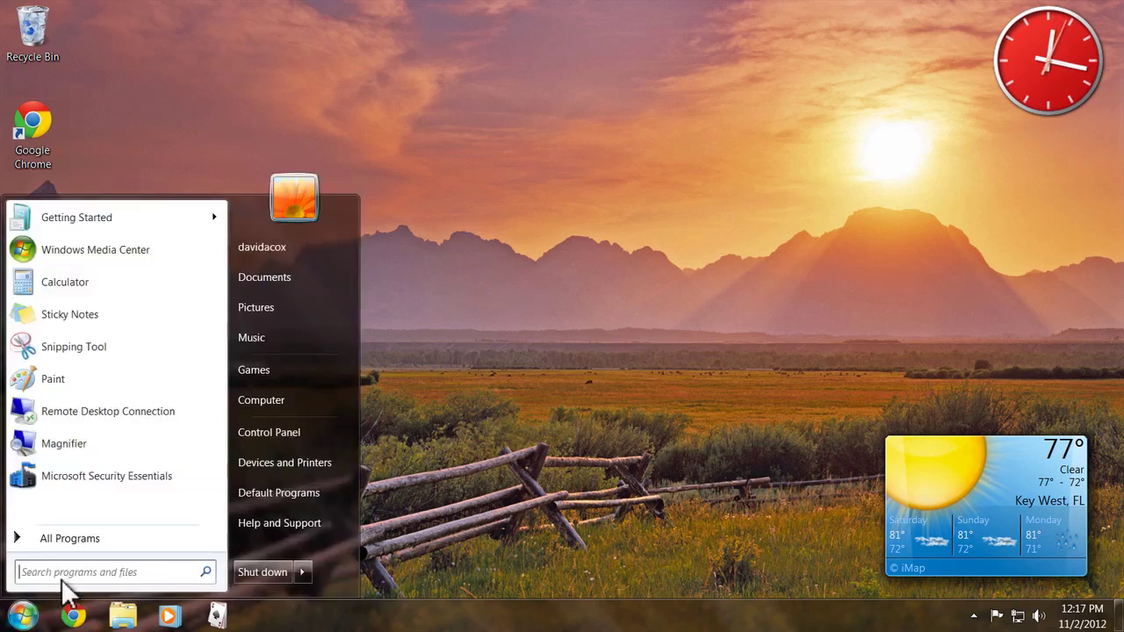
pyautogui.click(75, 537)
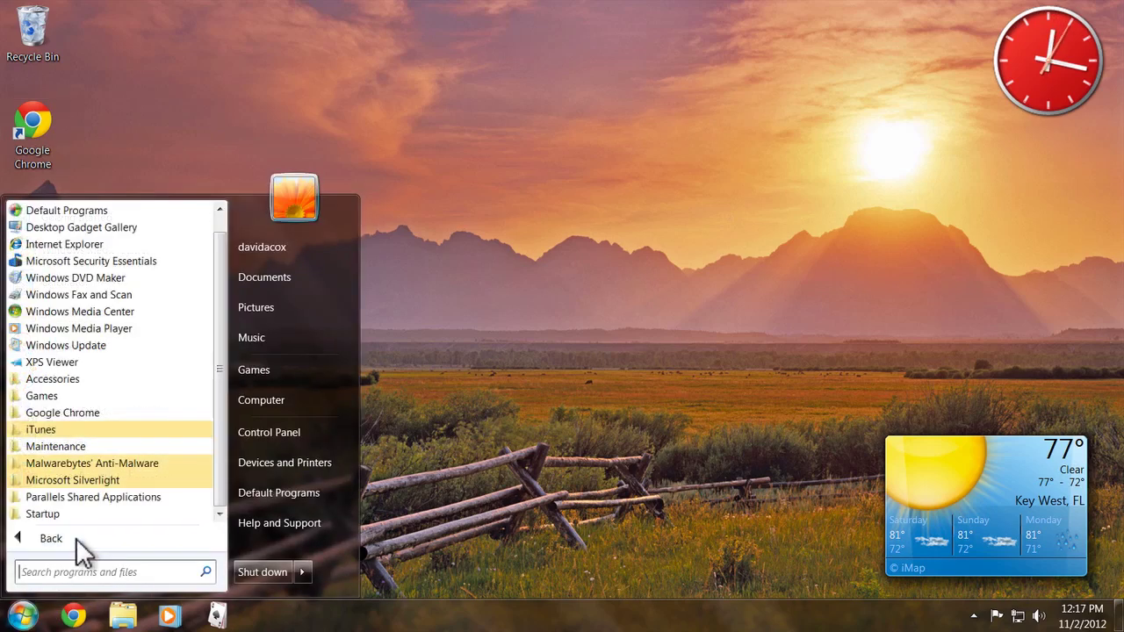
pyautogui.click(81, 464)
pyautogui.click(77, 481)
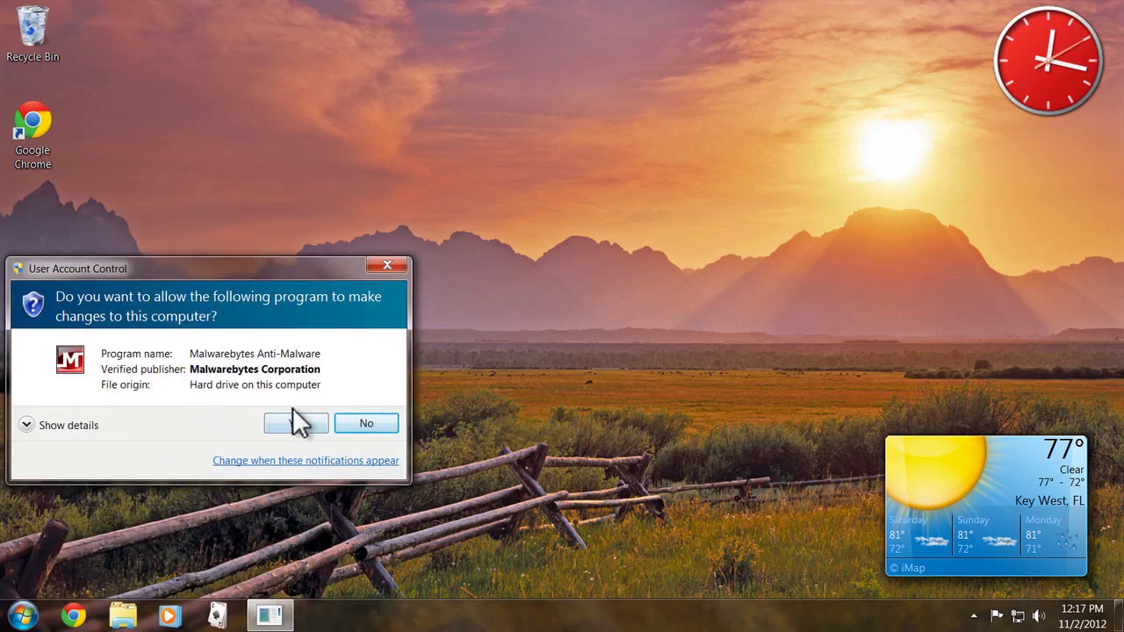
pyautogui.click(293, 424)
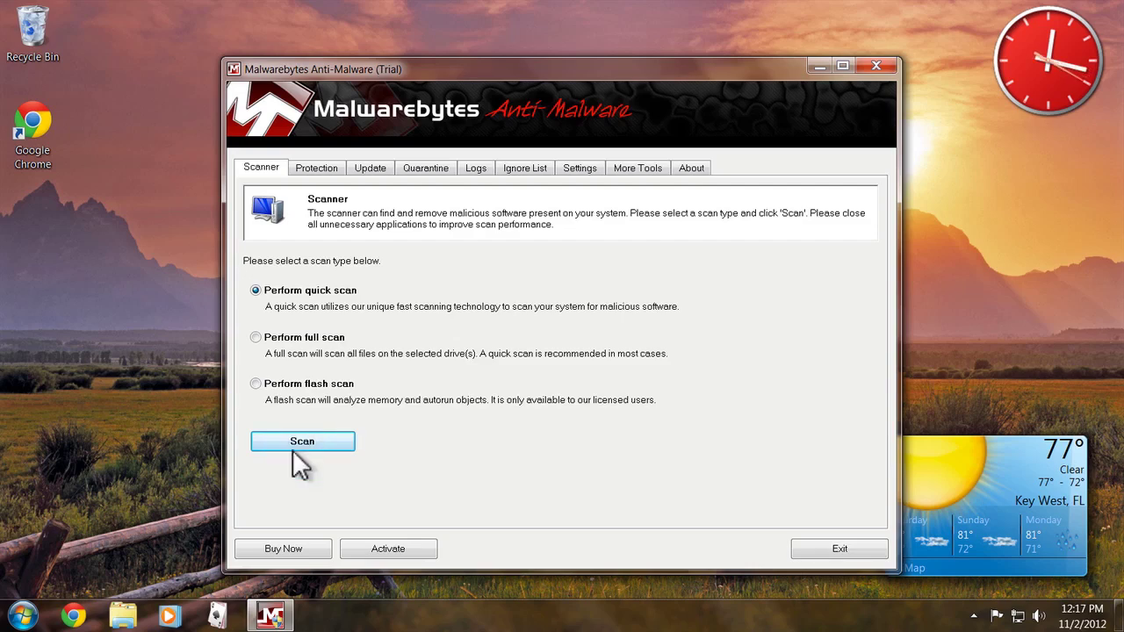
pyautogui.click(284, 549)
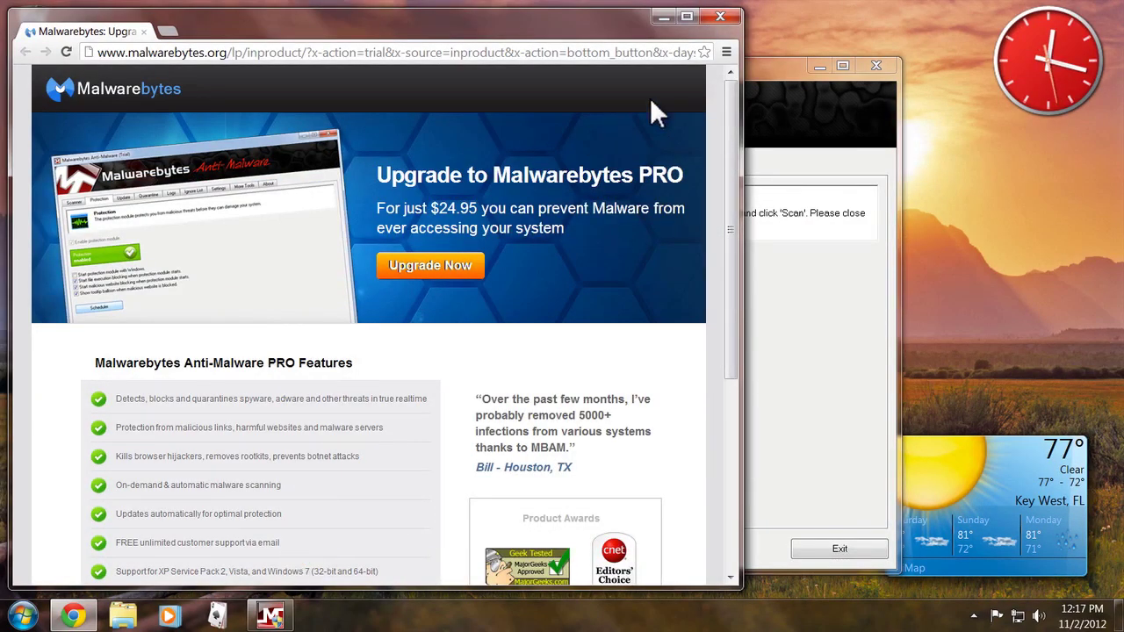
pyautogui.click(719, 16)
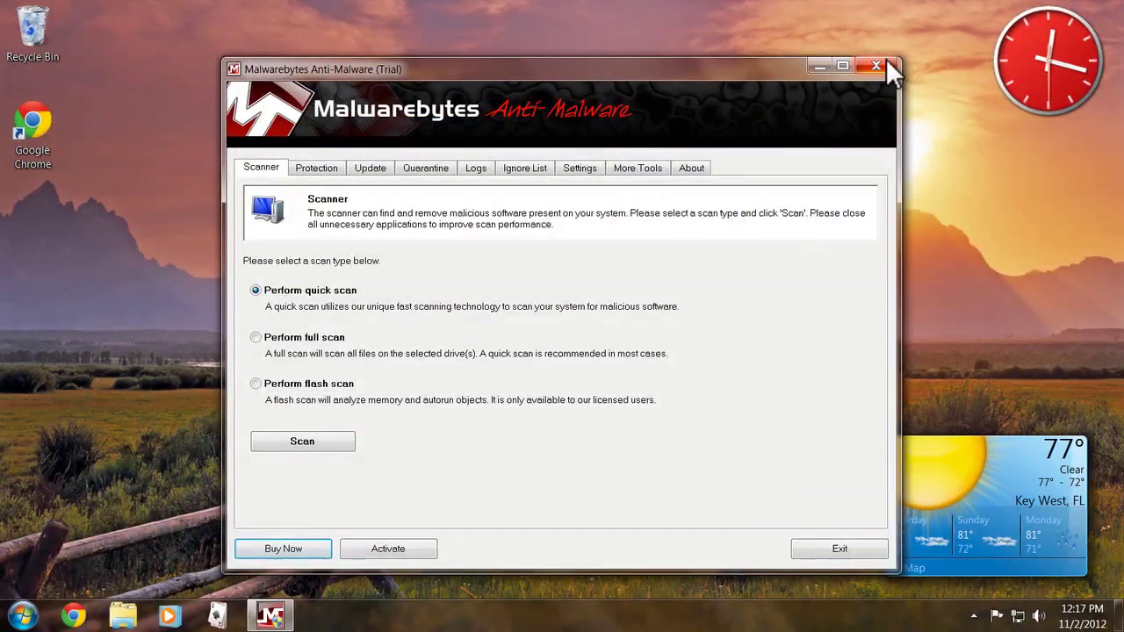
pyautogui.click(878, 66)
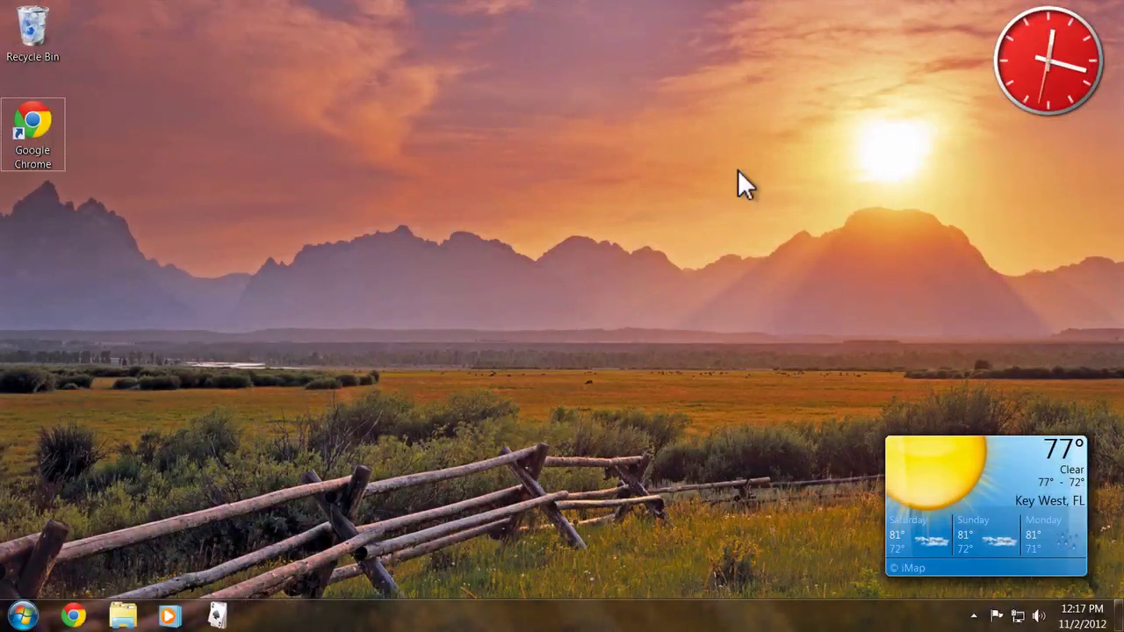